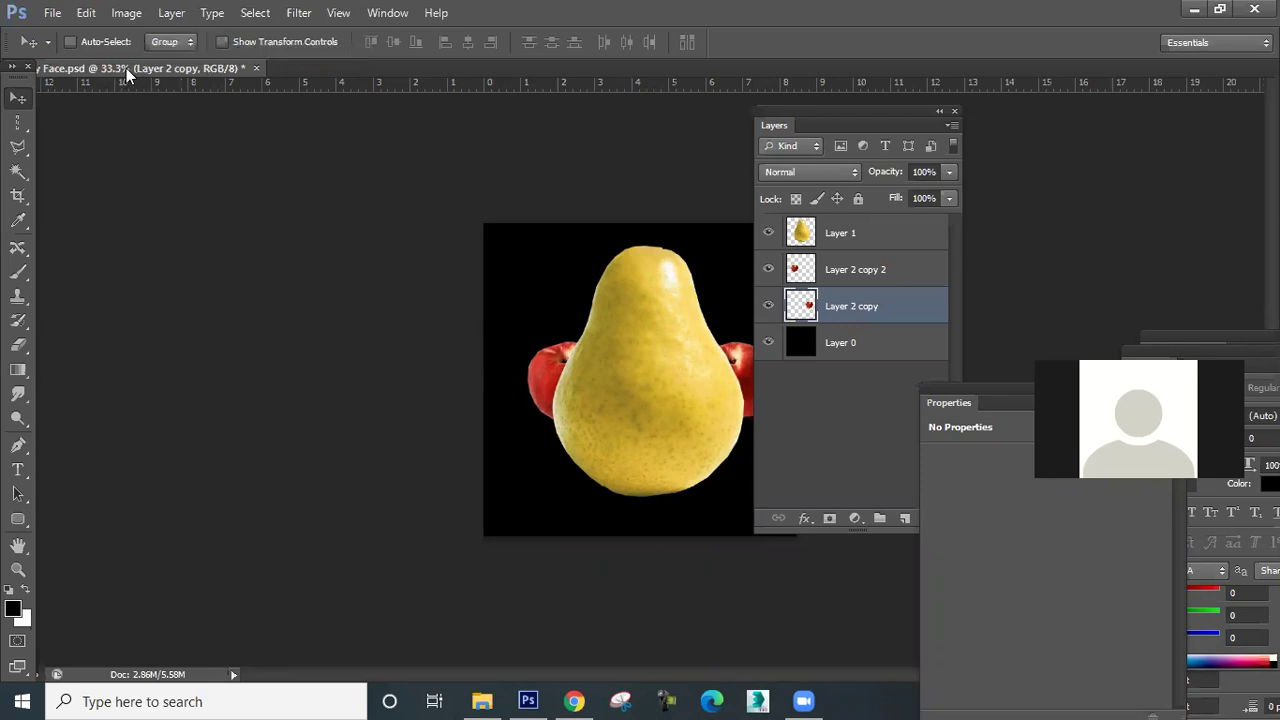
Float the Veggy Face.psd document in its own window and move the Layers panel clear of the image.
drag(126, 68, 310, 192)
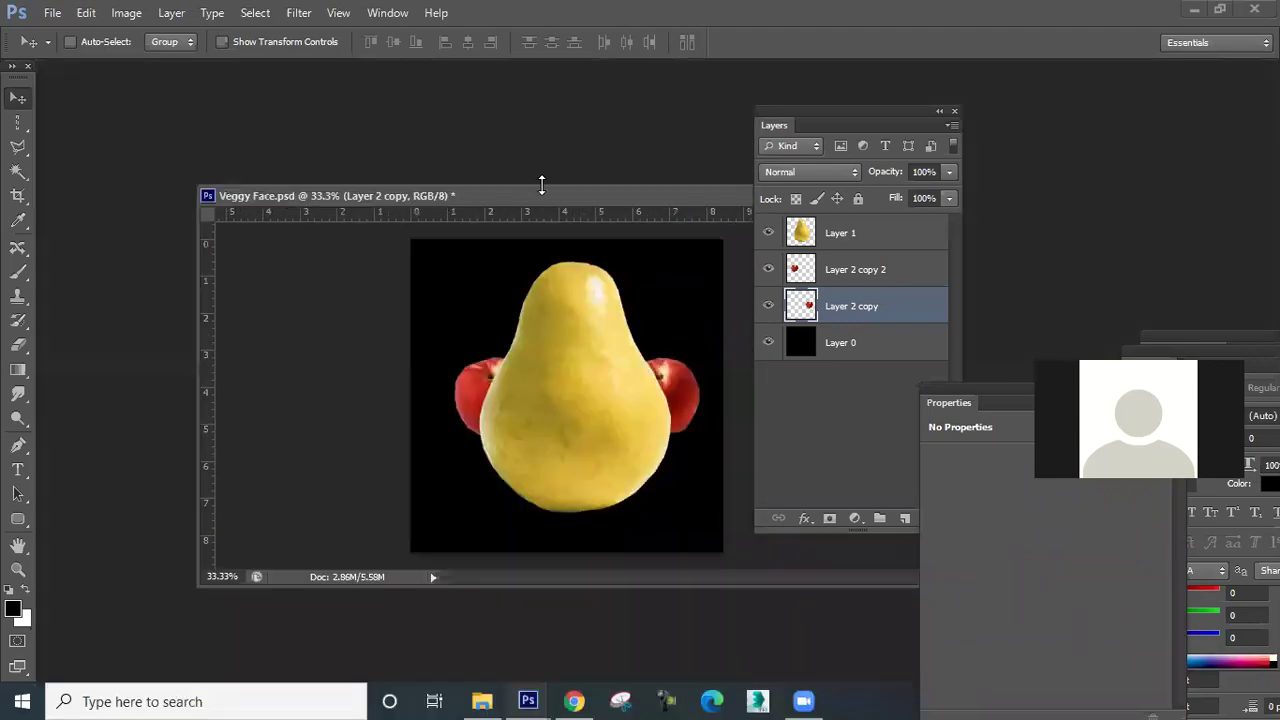
drag(579, 199, 486, 188)
drag(836, 111, 958, 125)
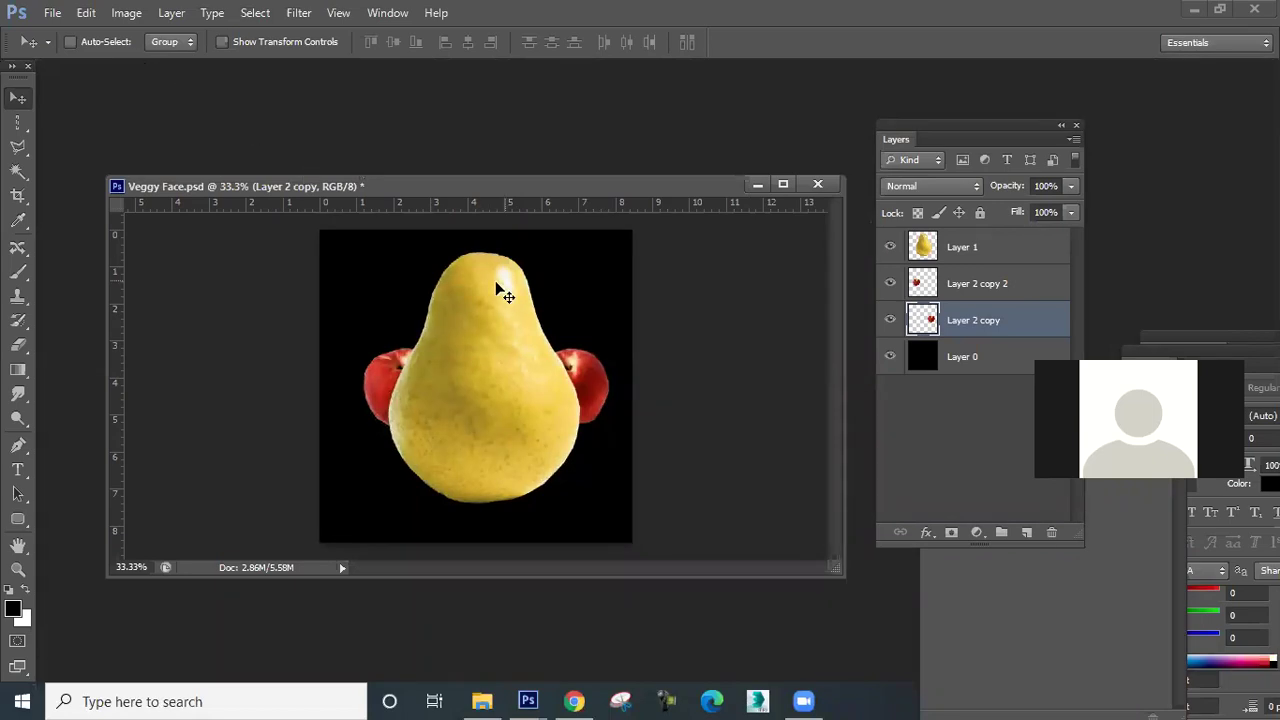
Dock the Veggy Face.psd window as a tab, float it once more and dock it again.
drag(424, 188, 362, 71)
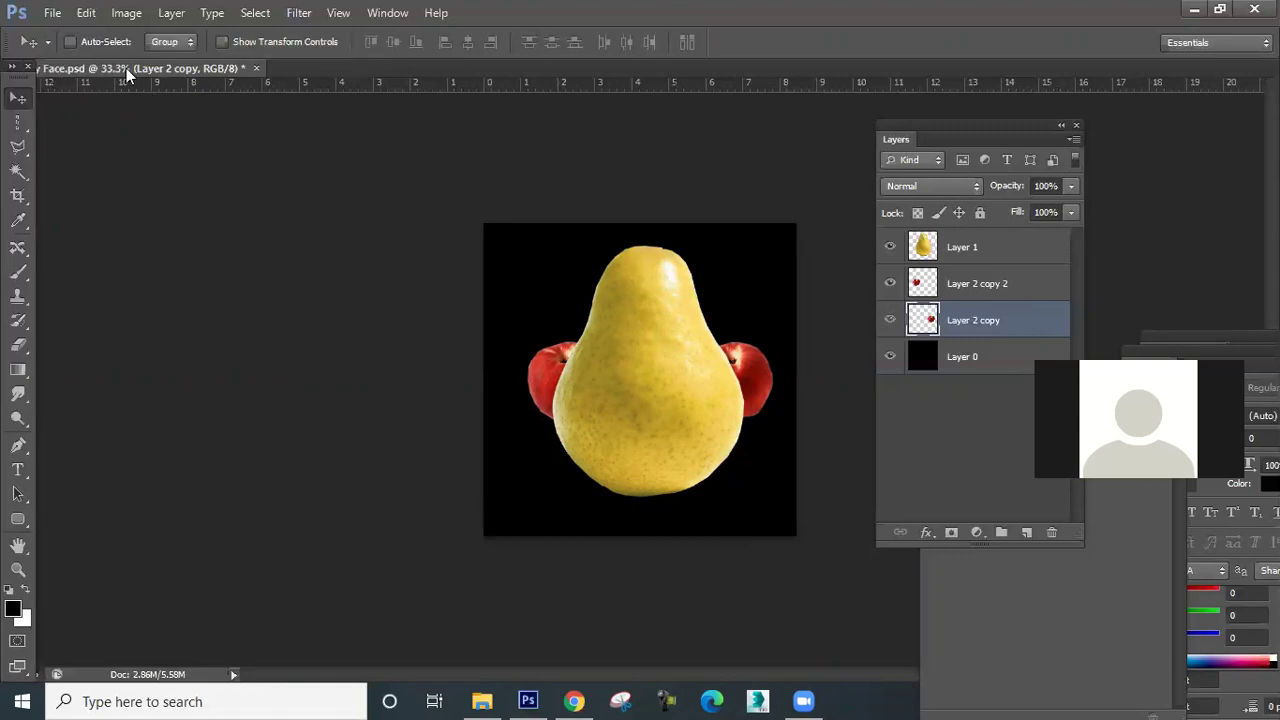
drag(126, 68, 251, 161)
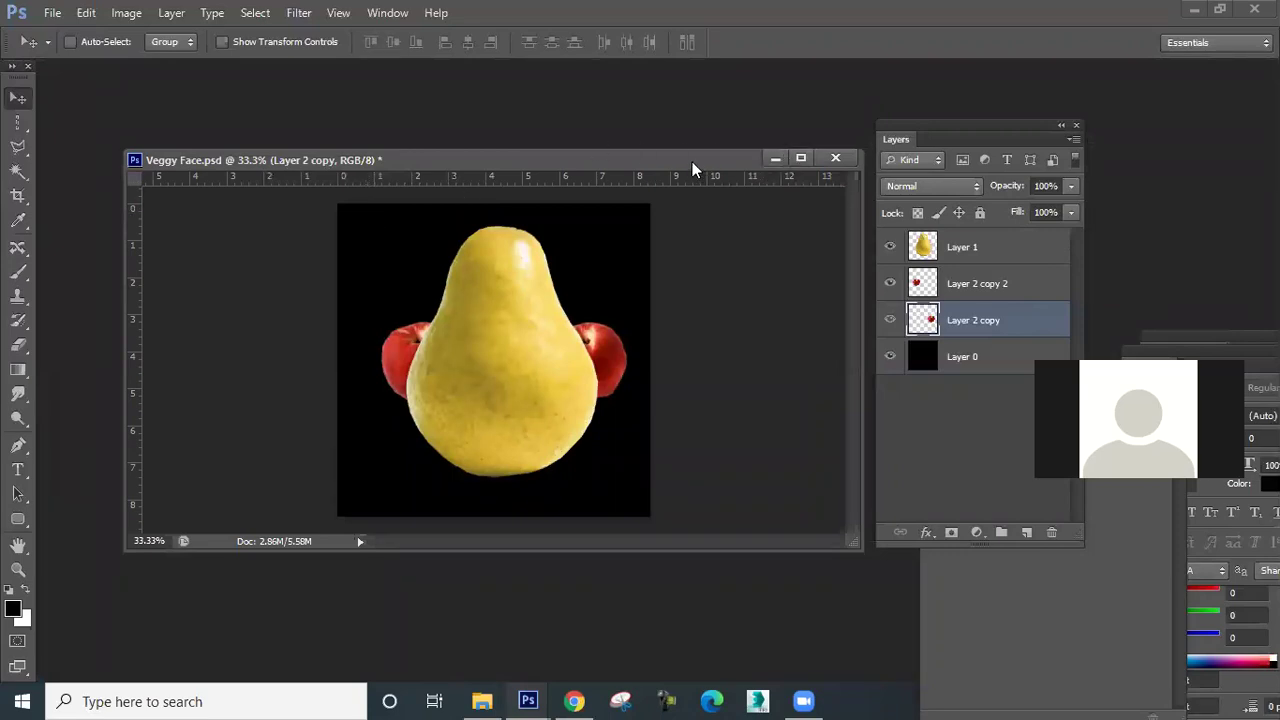
drag(654, 157, 600, 72)
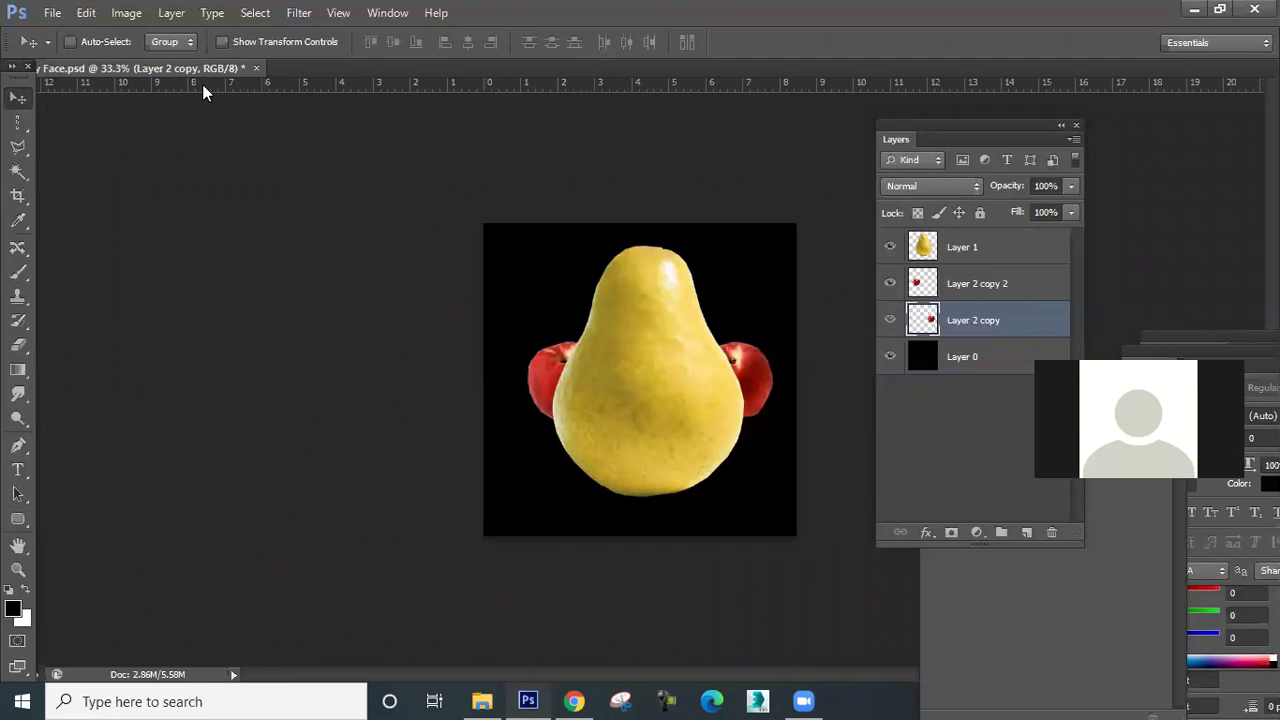
Float and reposition the Veggy Face.psd window, and close the document without saving its changes.
drag(206, 71, 259, 141)
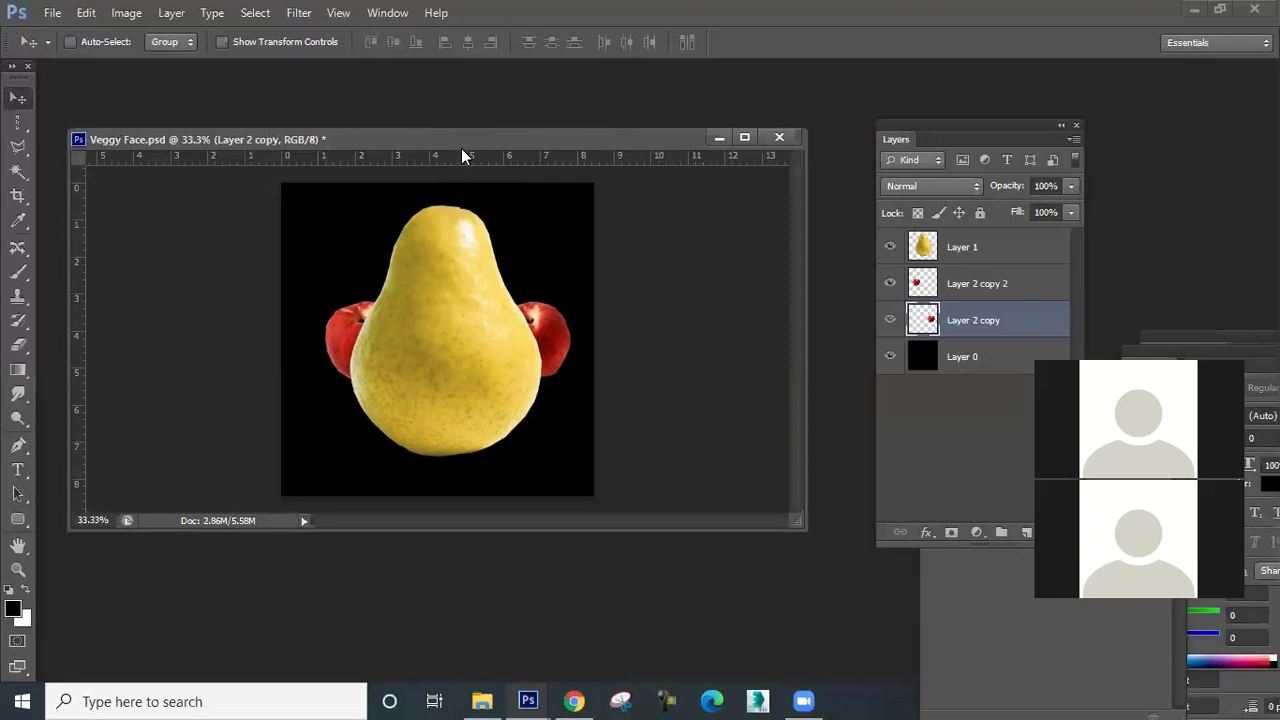
drag(433, 137, 494, 160)
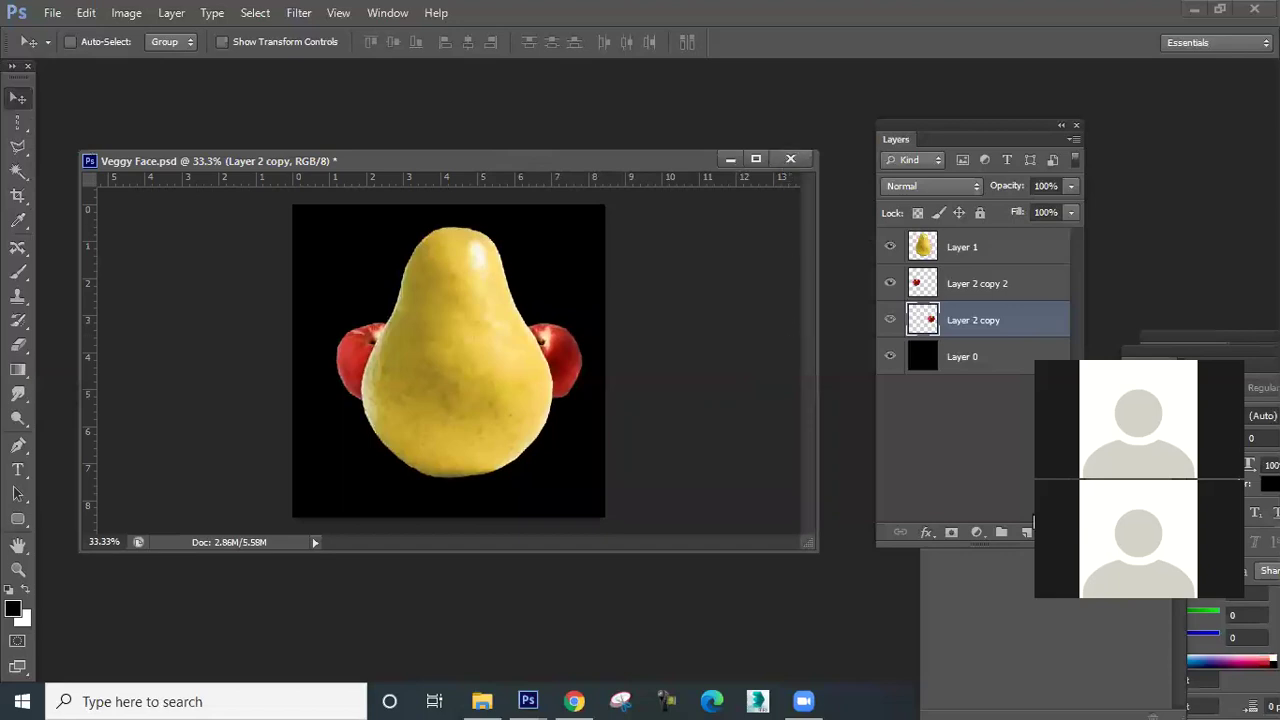
drag(570, 160, 540, 165)
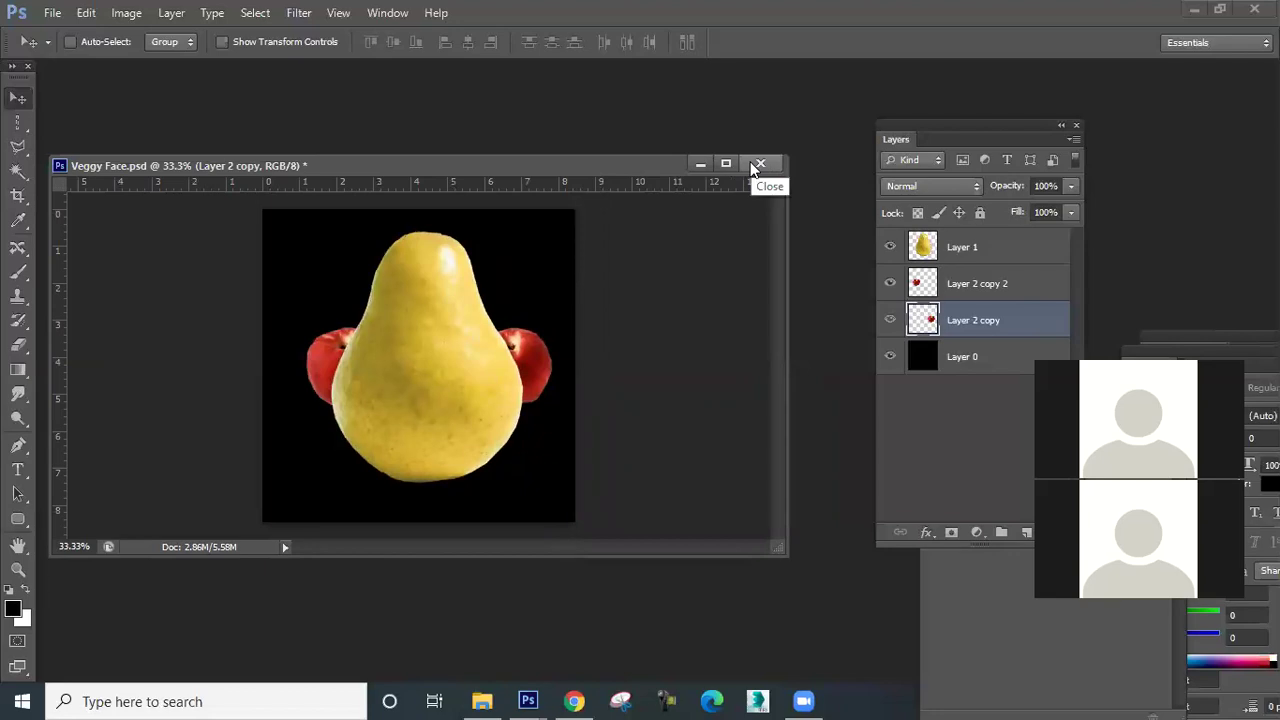
click(752, 163)
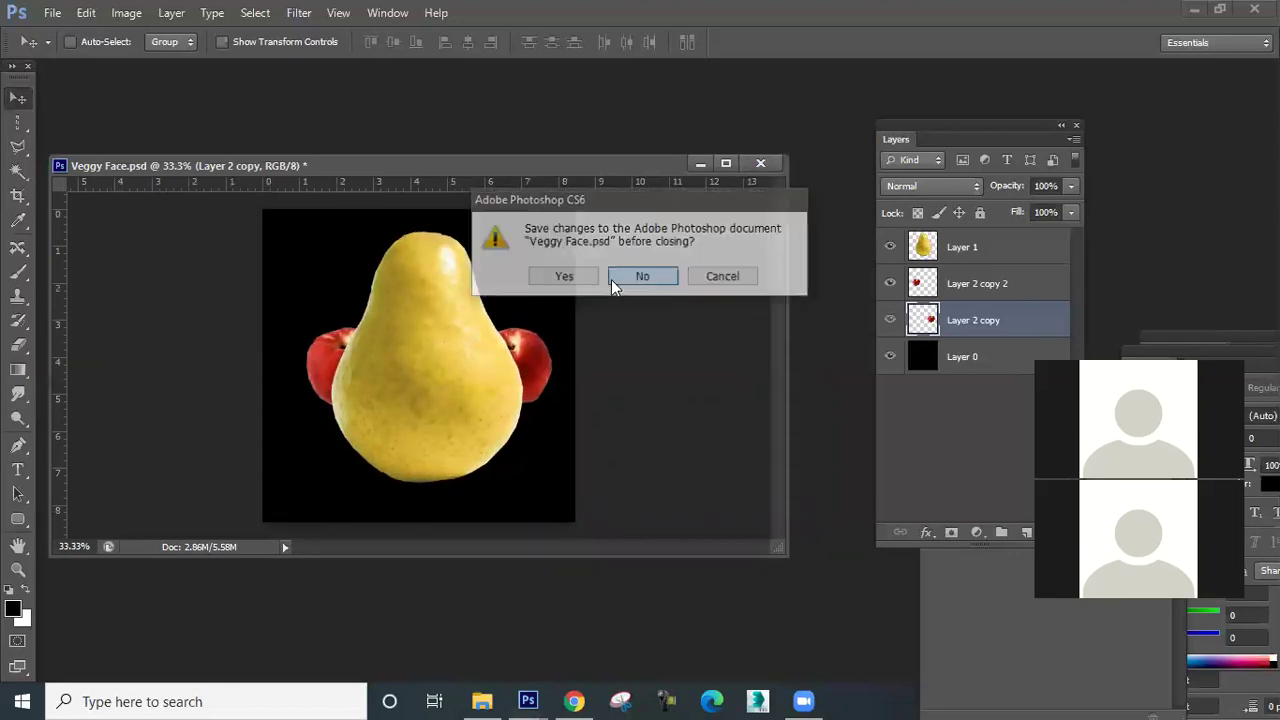
key(Escape)
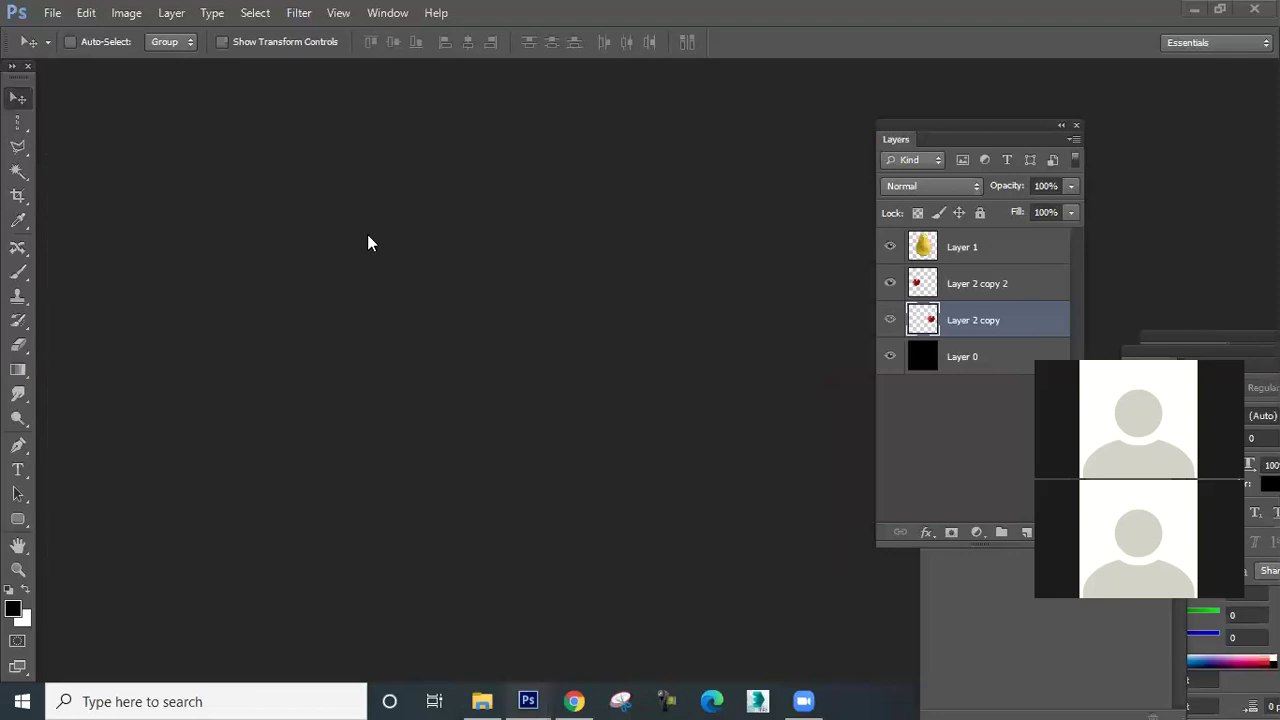
Start opening a file and browse out of the Selection Tool folder to the New Volume (E:) drive.
double_click(369, 247)
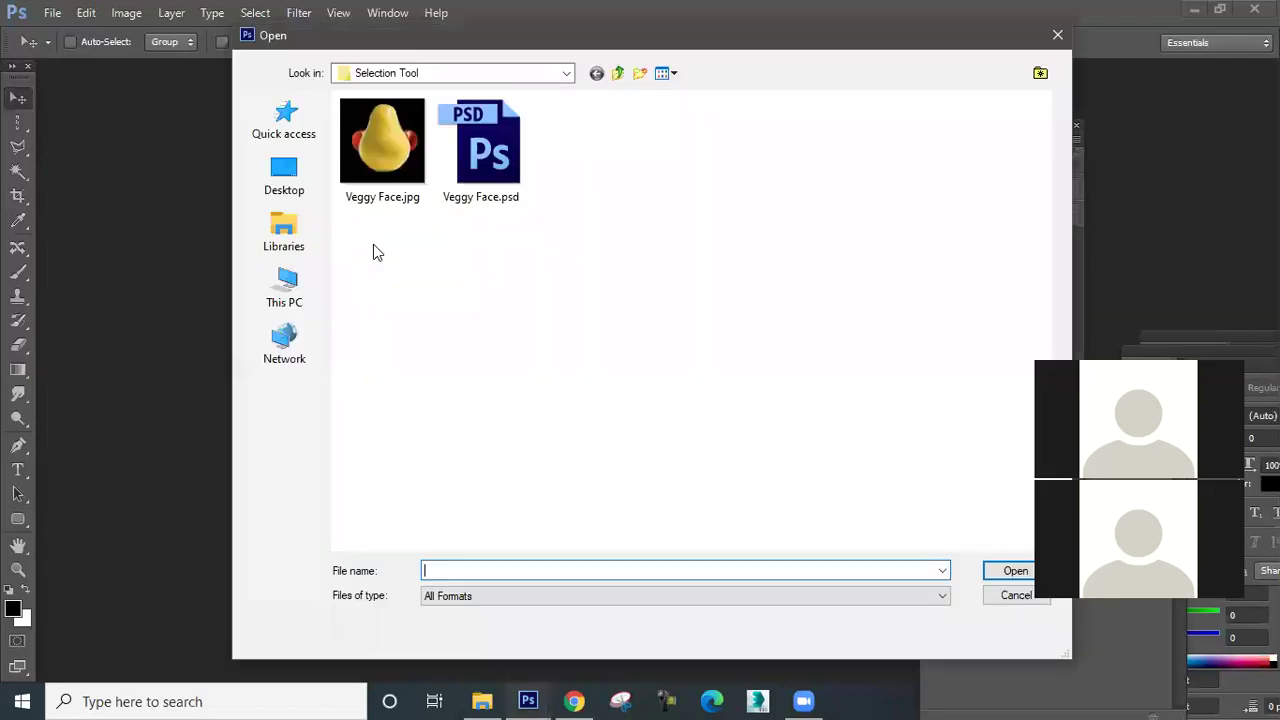
click(617, 73)
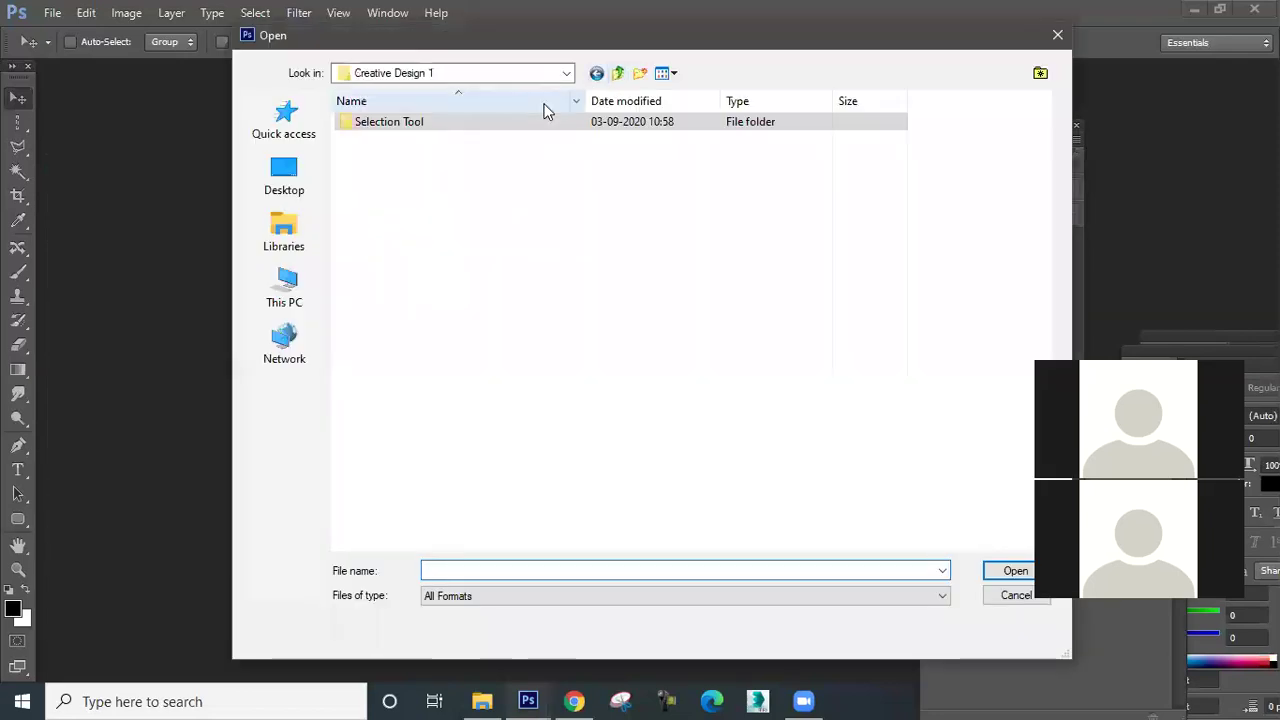
click(617, 73)
click(617, 73)
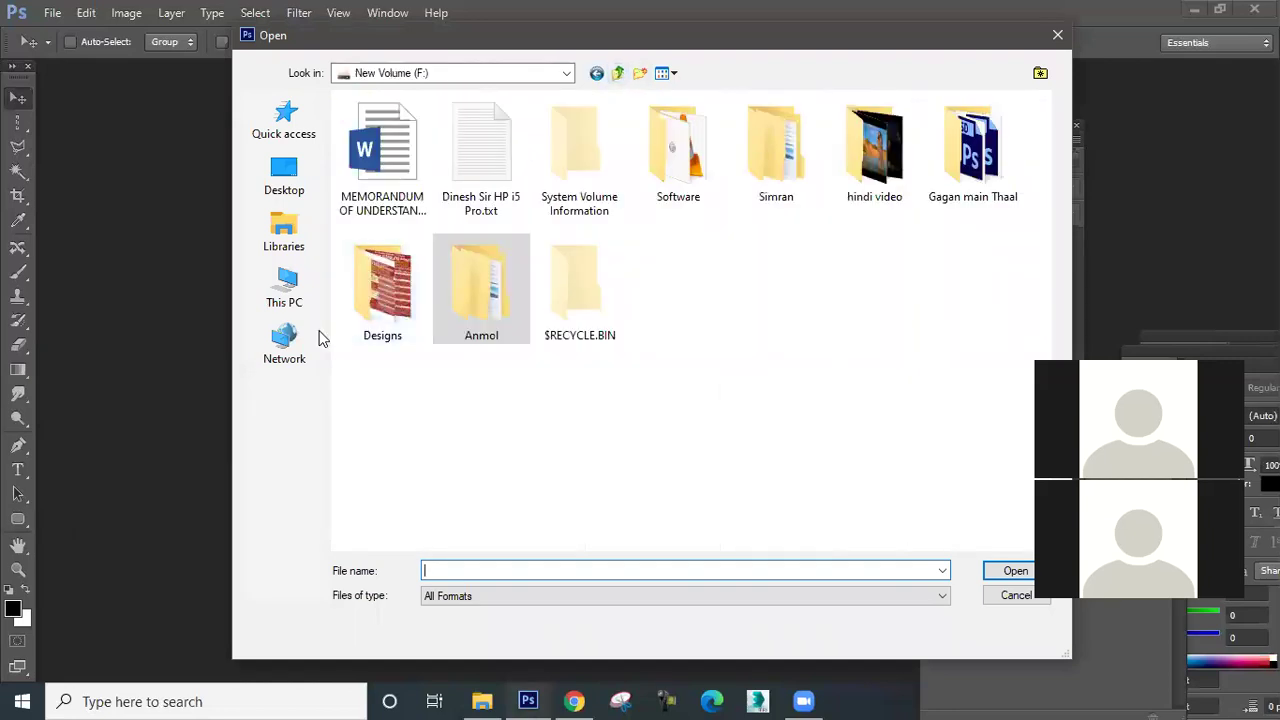
click(280, 295)
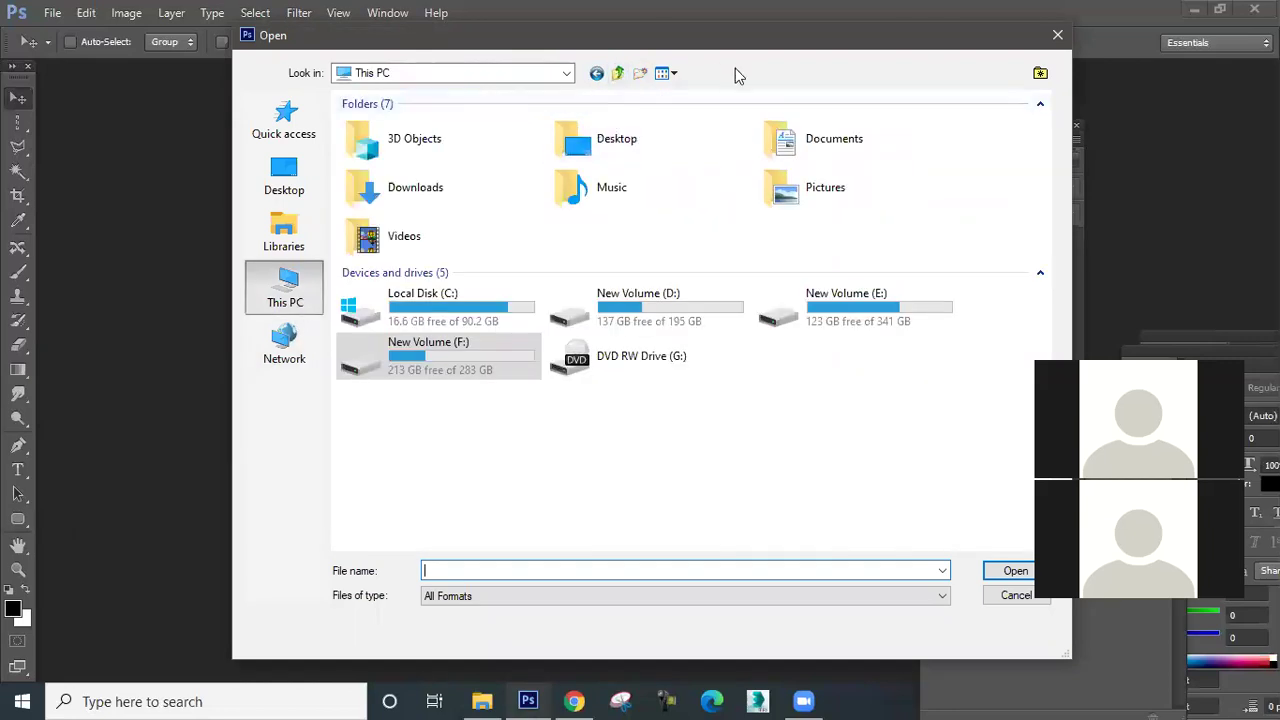
double_click(855, 314)
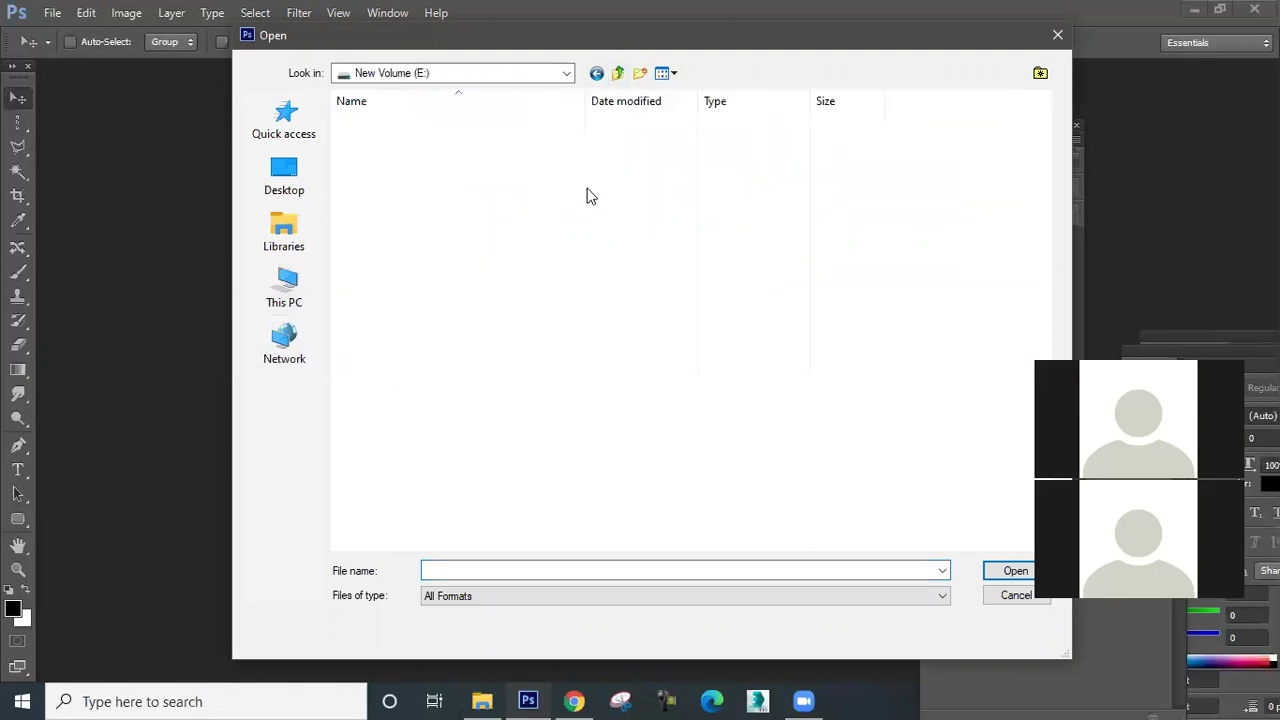
Browse to the SLECTION TOOL folder inside the photoshop lesson folder.
double_click(368, 160)
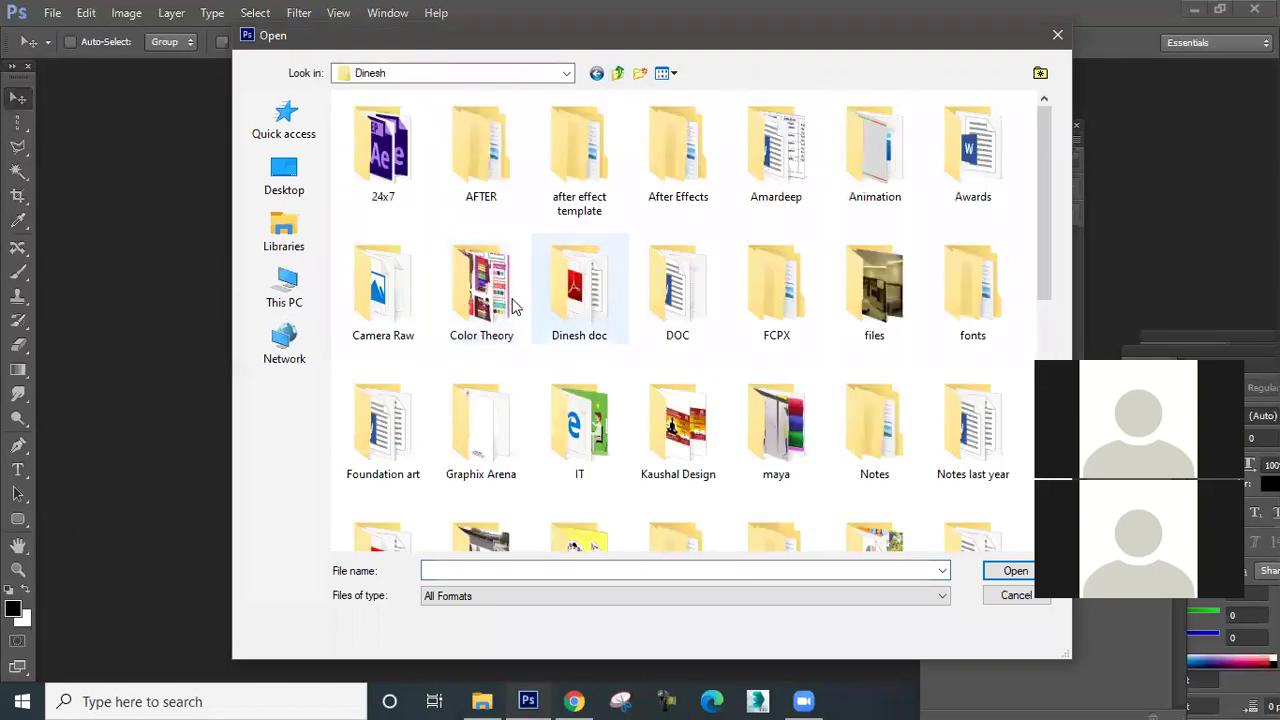
click(480, 288)
key(p)
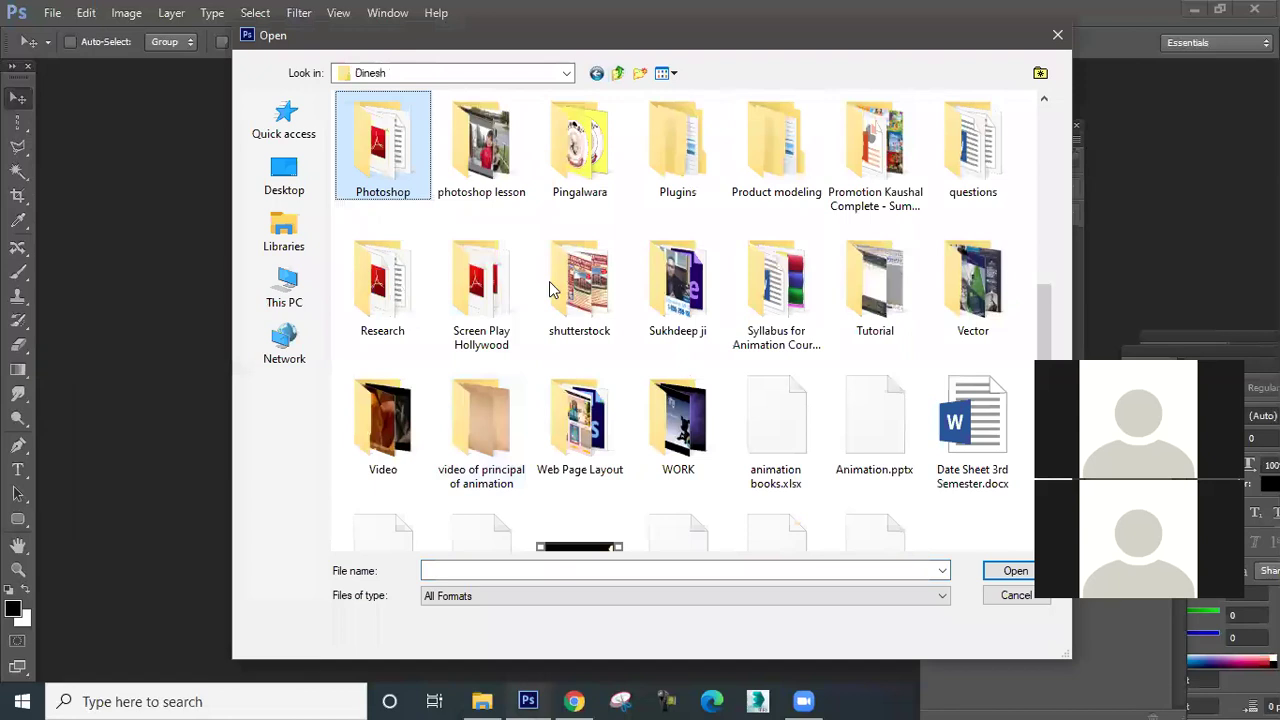
double_click(466, 160)
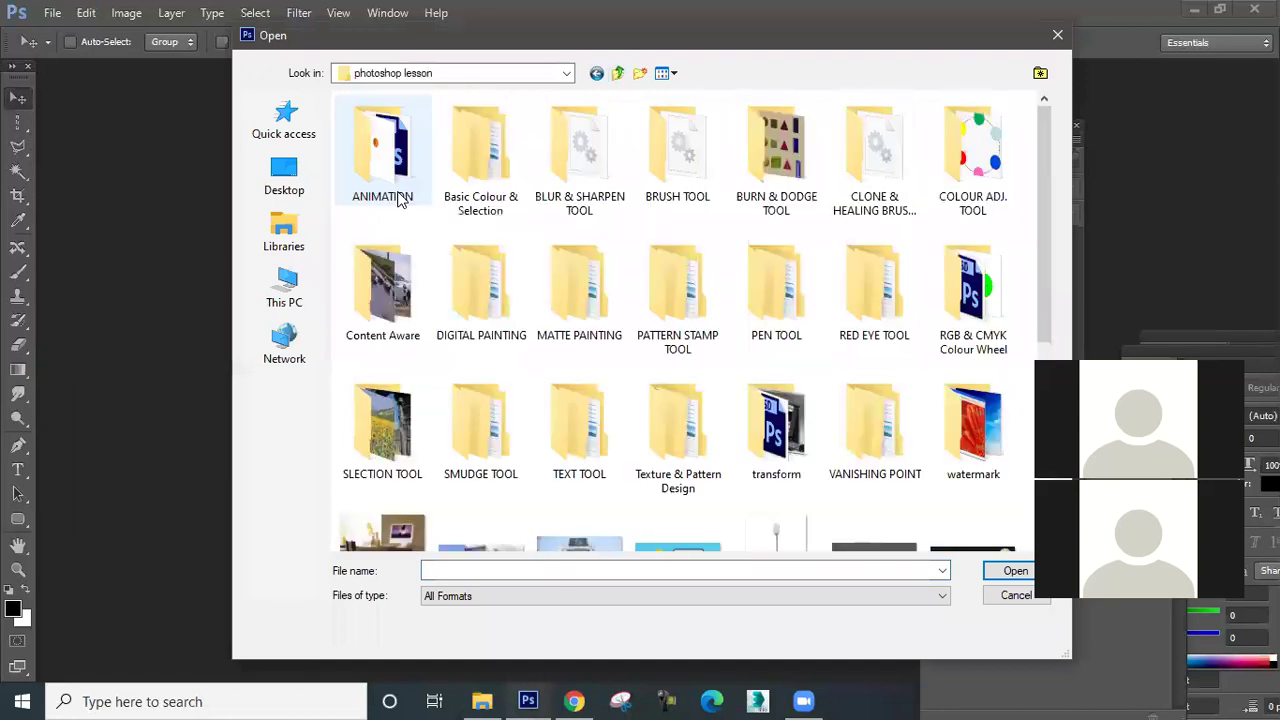
click(468, 226)
click(469, 306)
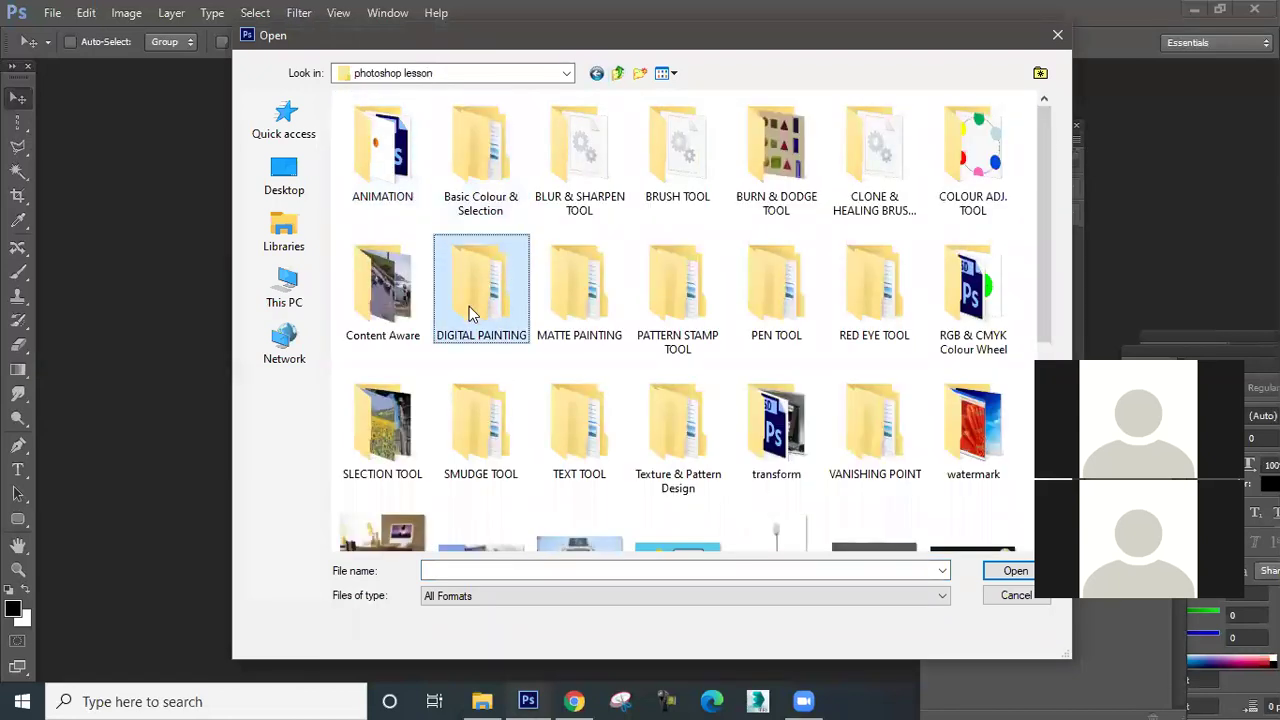
click(415, 430)
double_click(419, 430)
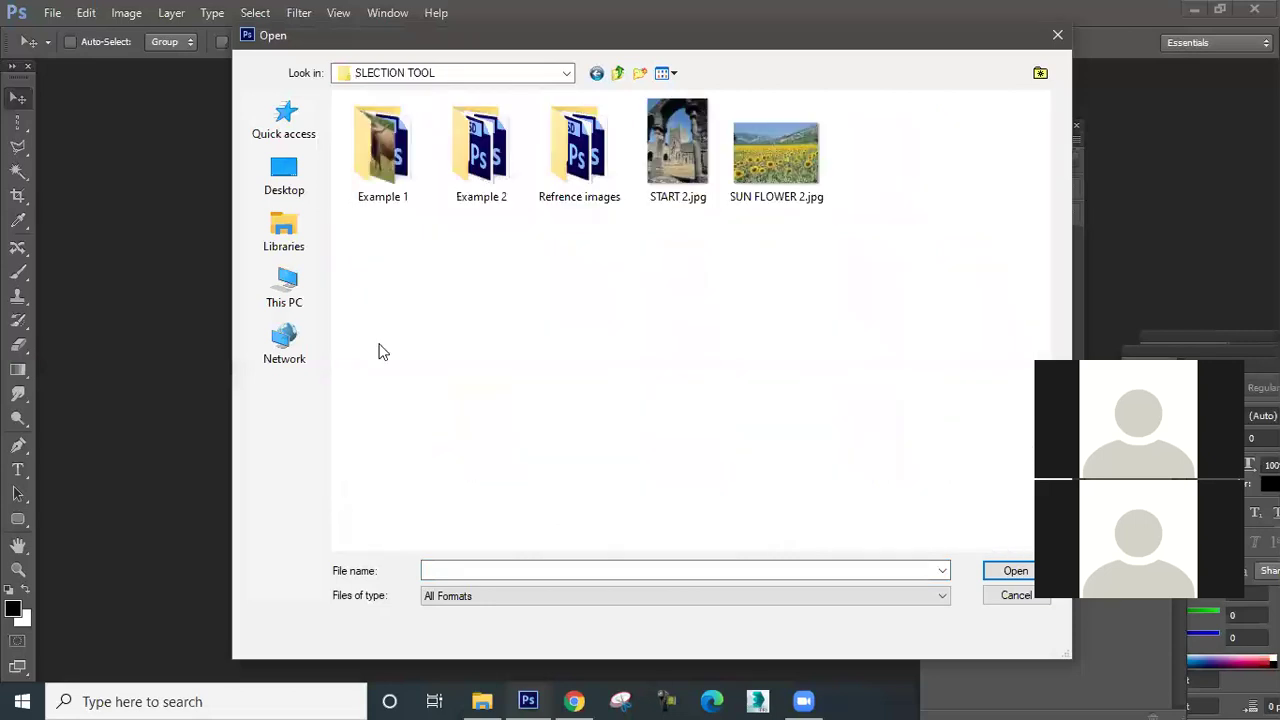
Open the images START 2.jpg and SUN FLOWER 2.jpg together.
drag(690, 240, 804, 160)
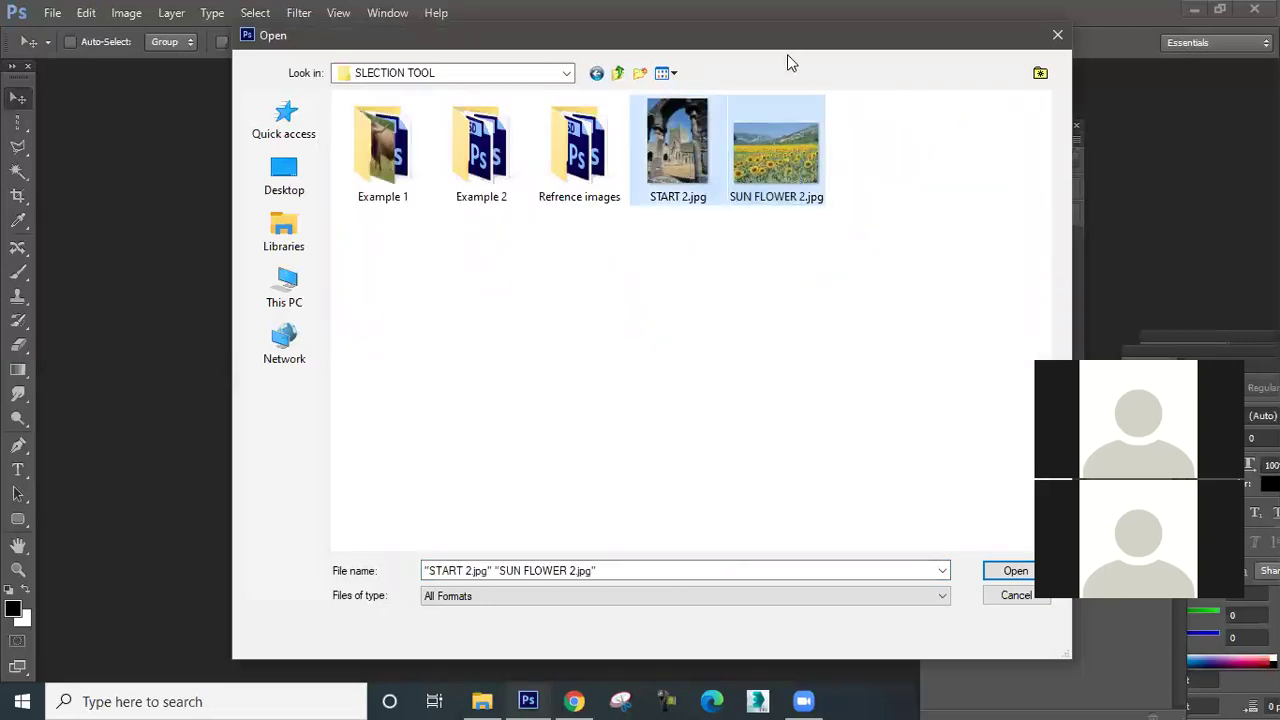
drag(787, 54, 619, 98)
click(845, 615)
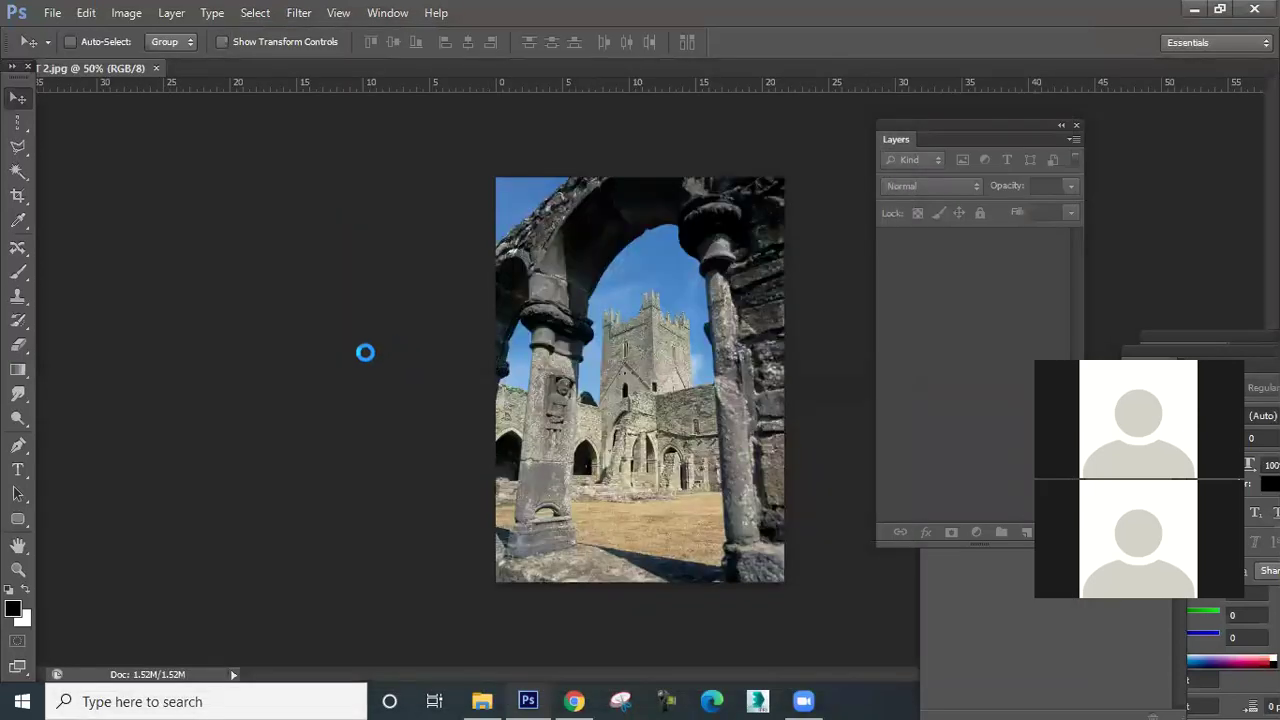
Float both images in separate windows and place the Layers panel closer to them.
drag(276, 67, 200, 119)
drag(114, 67, 156, 100)
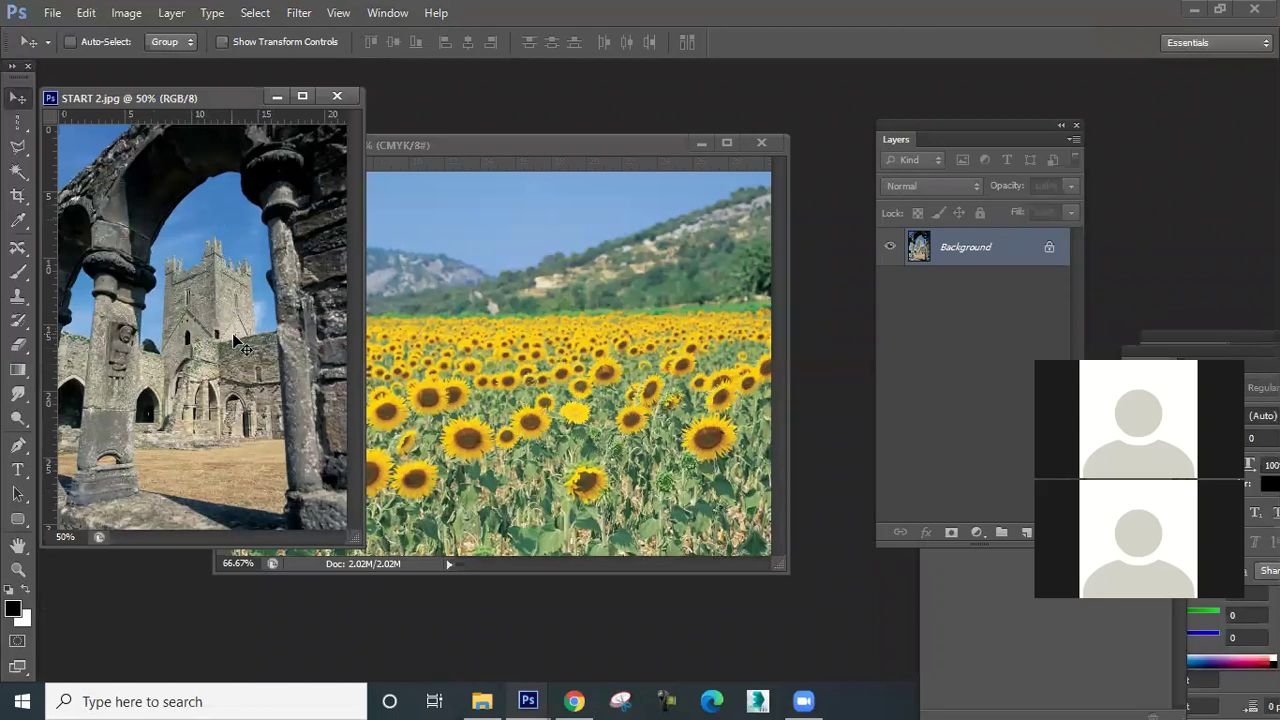
drag(655, 432, 197, 373)
drag(943, 120, 777, 121)
Convert the locked Background layers of START 2.jpg and SUN FLOWER 2.jpg into regular layers named Layer 0.
double_click(884, 250)
click(771, 220)
click(503, 280)
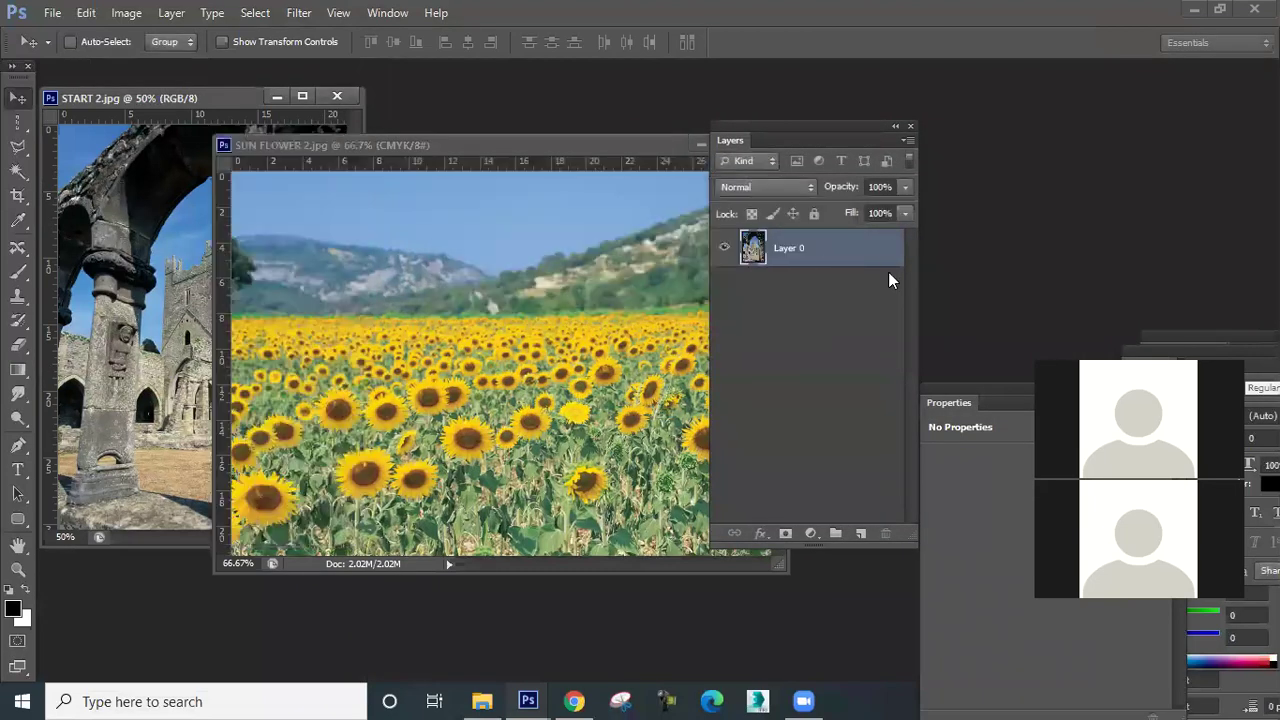
double_click(850, 246)
click(797, 220)
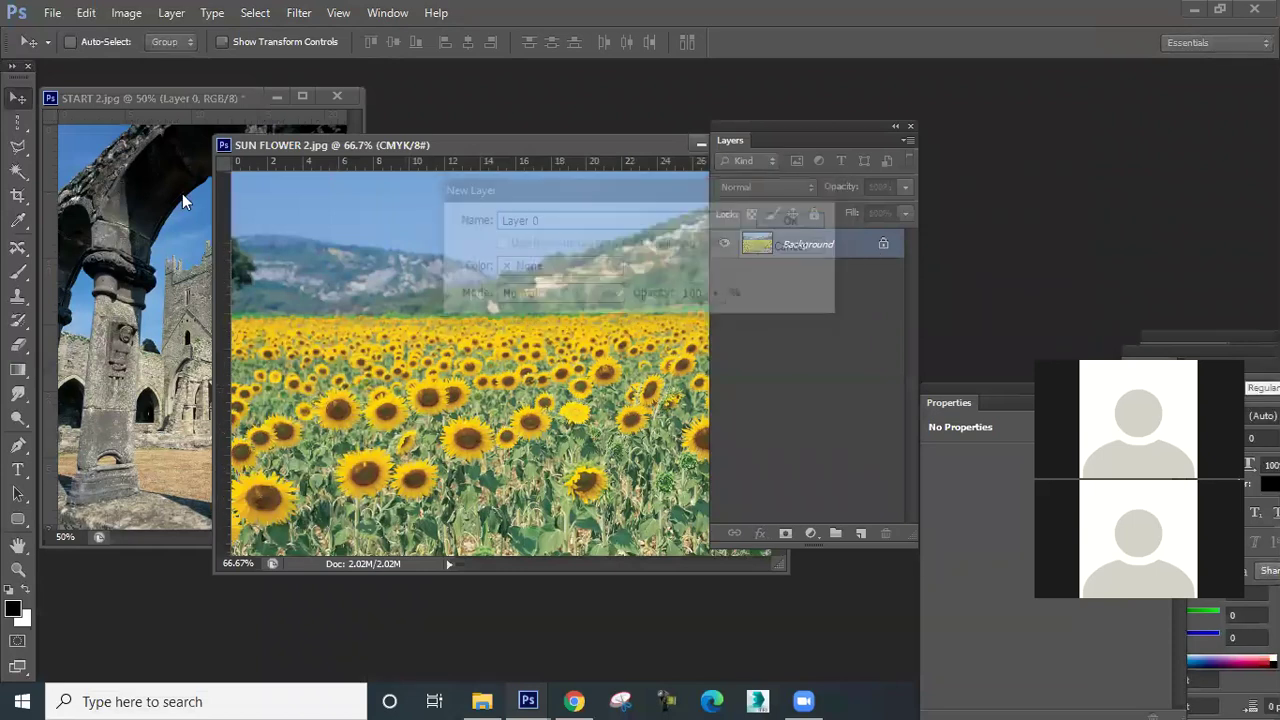
Bring START 2.jpg to the front, maximize its window and choose the Polygonal Lasso tool for selecting around the left pillar.
click(242, 98)
drag(184, 103, 357, 136)
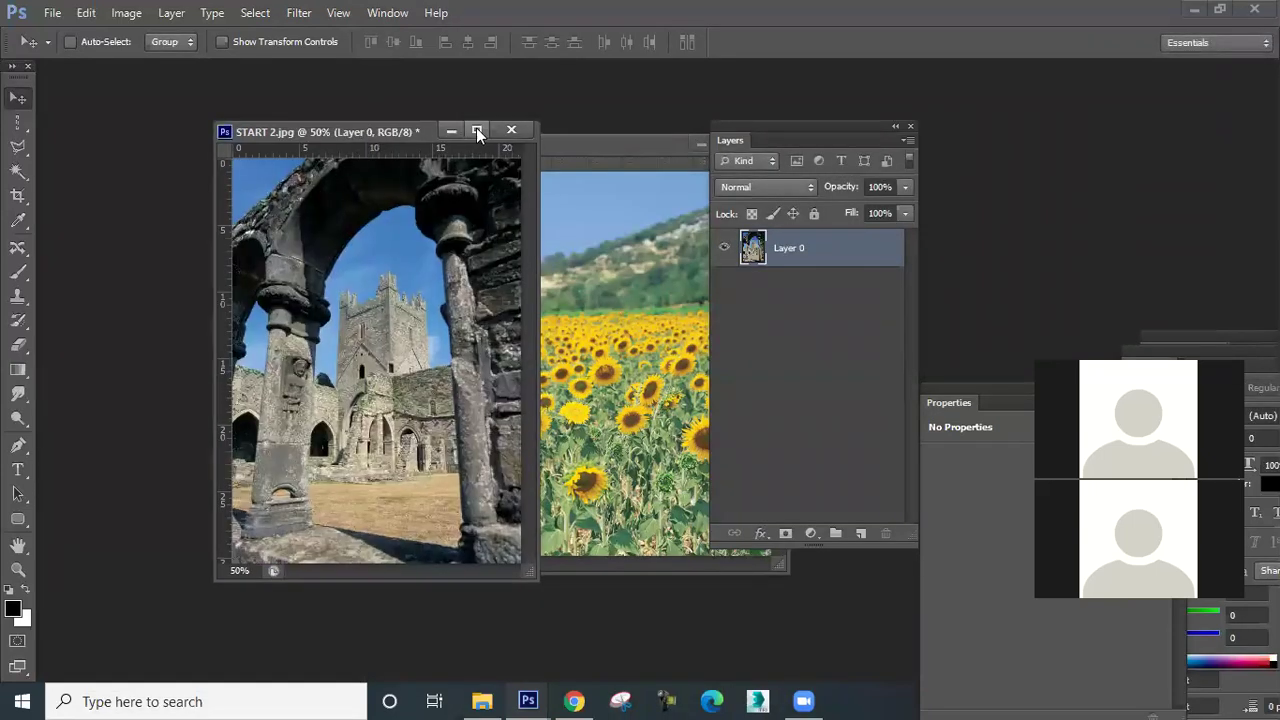
click(478, 131)
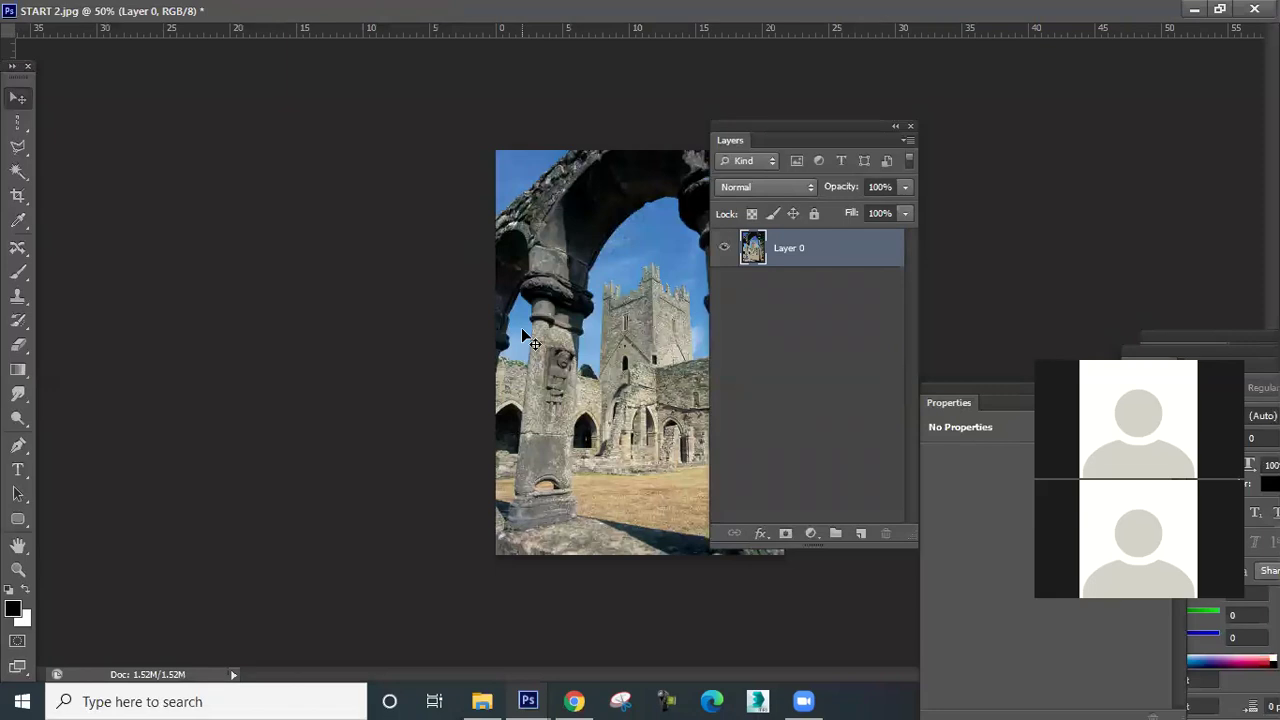
key(ctrl+plus)
key(ctrl+plus)
key(ctrl+plus)
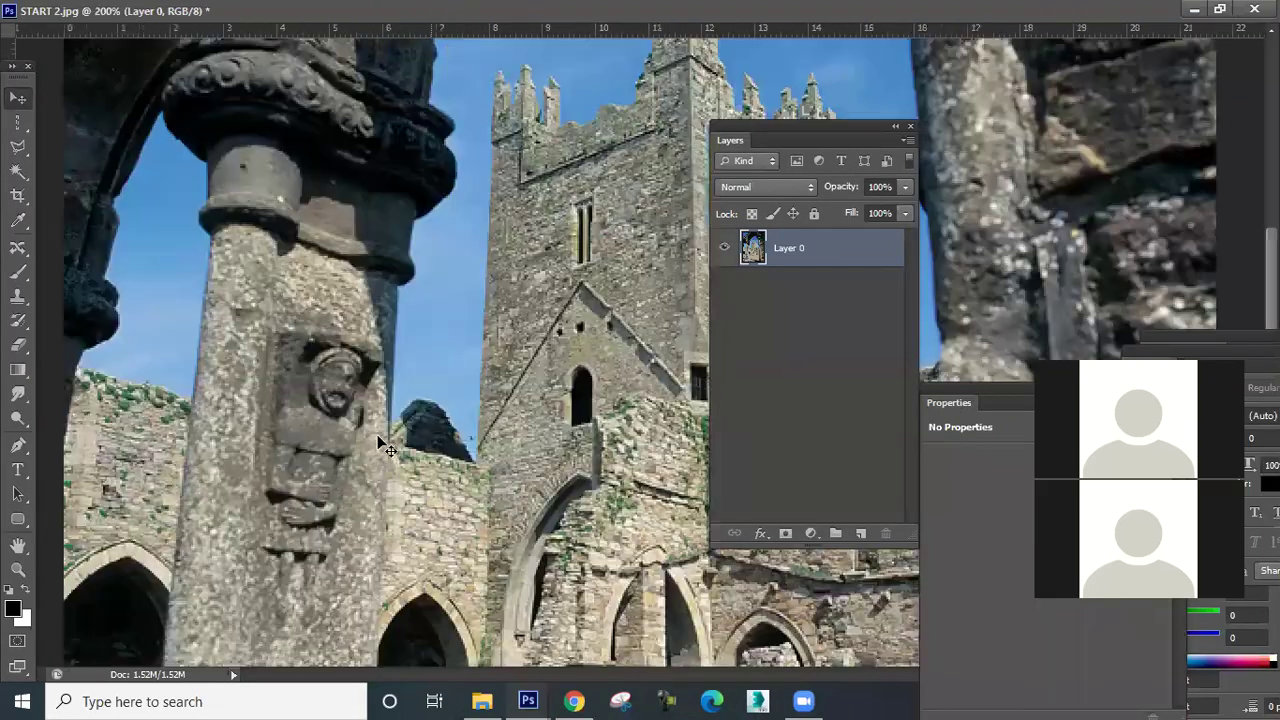
scroll(488, 516, down, 5)
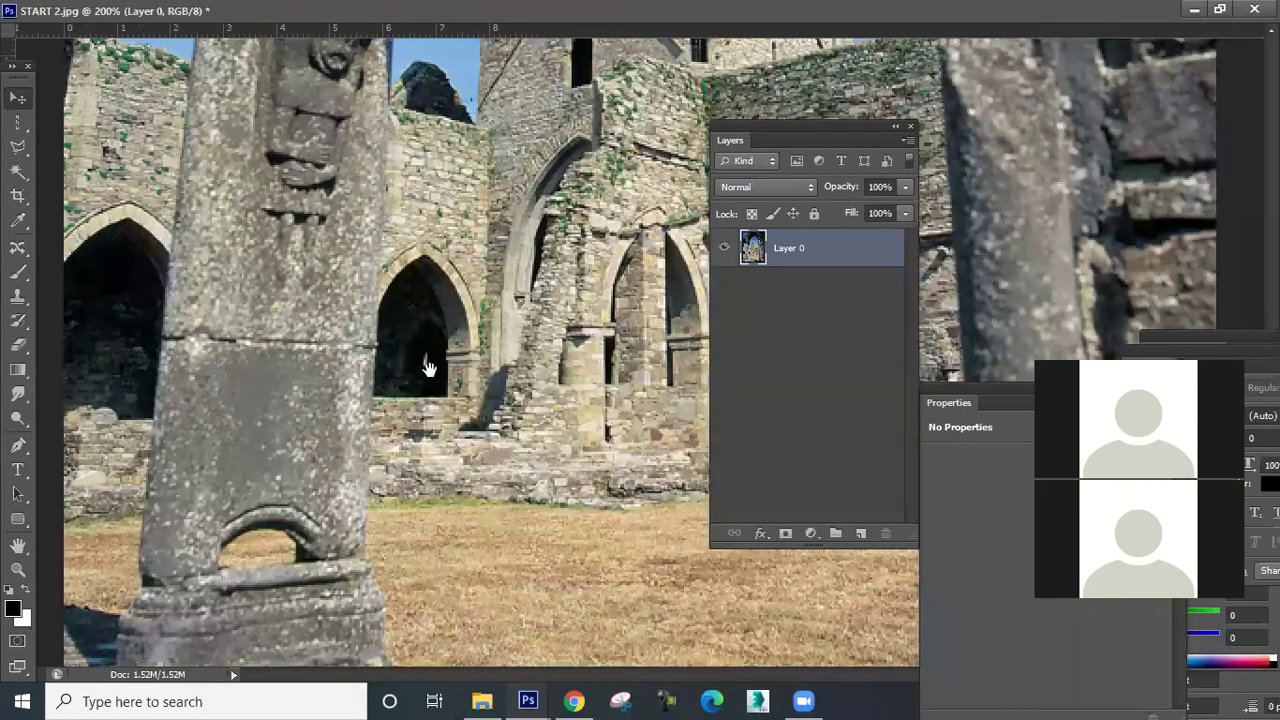
scroll(47, 146, down, 3)
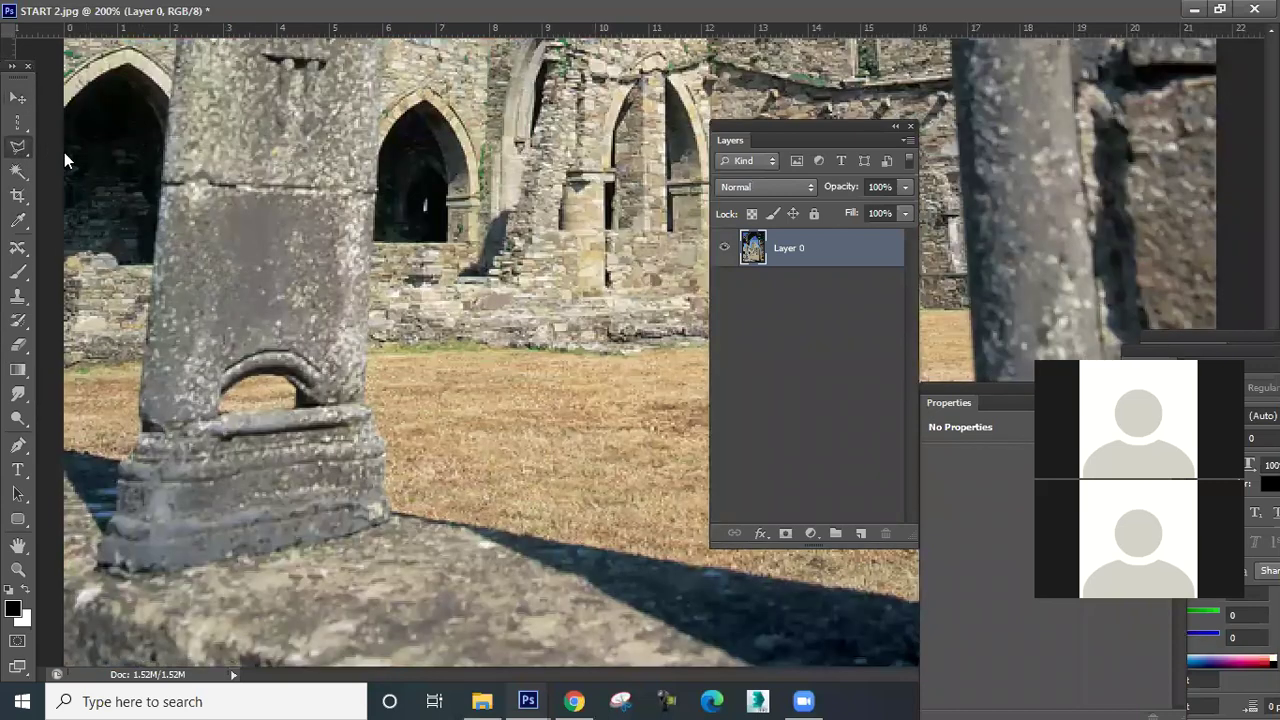
click(1217, 10)
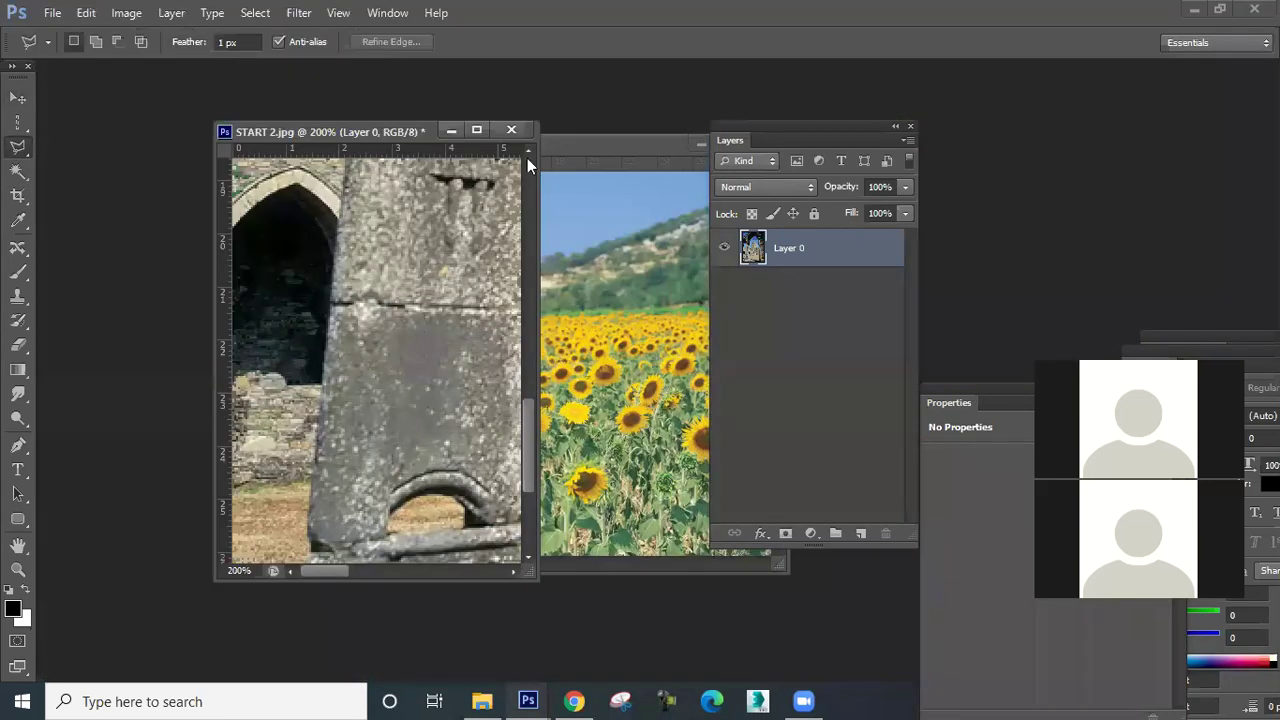
click(476, 131)
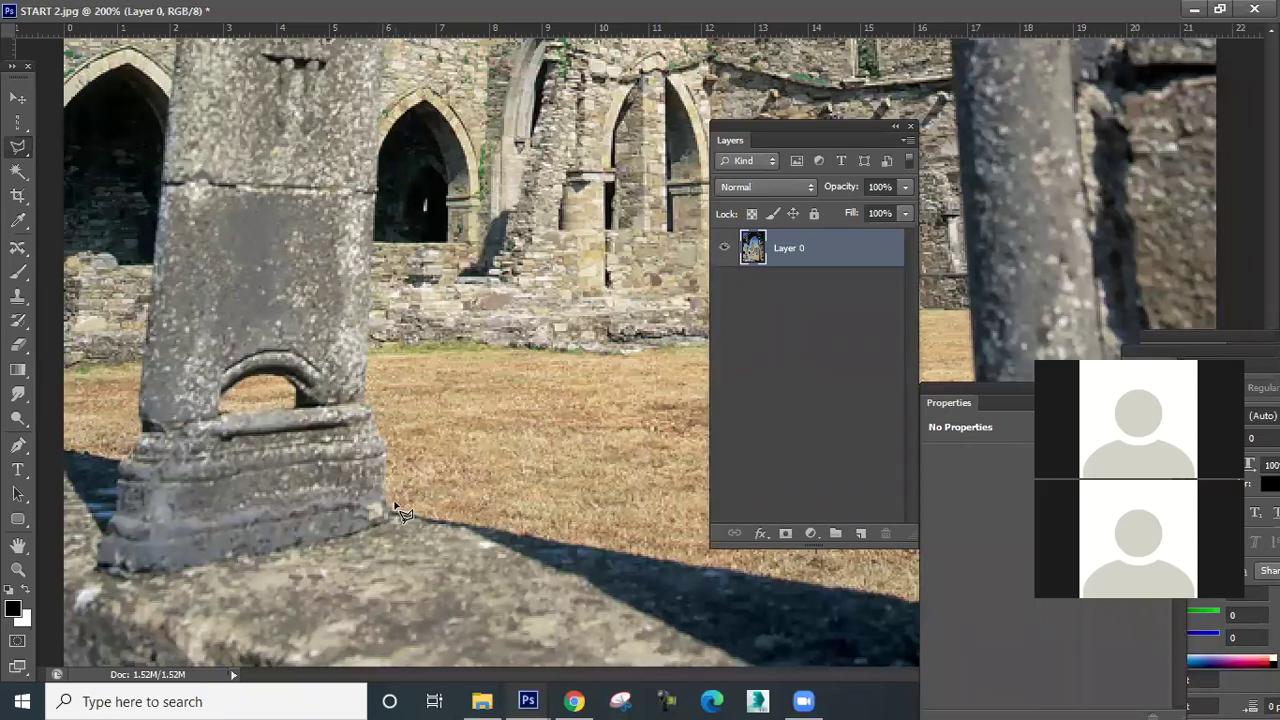
Trace the left pillar's inner edge with the Polygonal Lasso, from its base on the grass up along the carved shaft.
scroll(400, 520, up, 3)
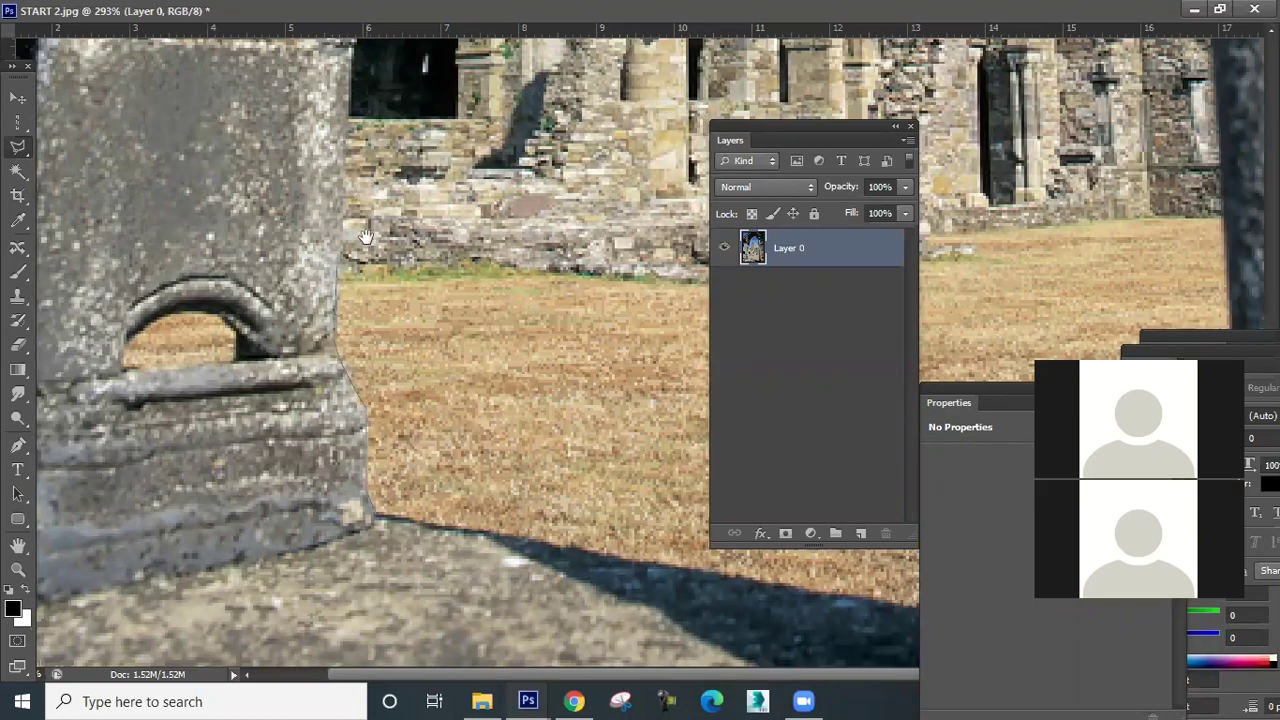
scroll(350, 365, up, 3)
scroll(362, 376, up, 2)
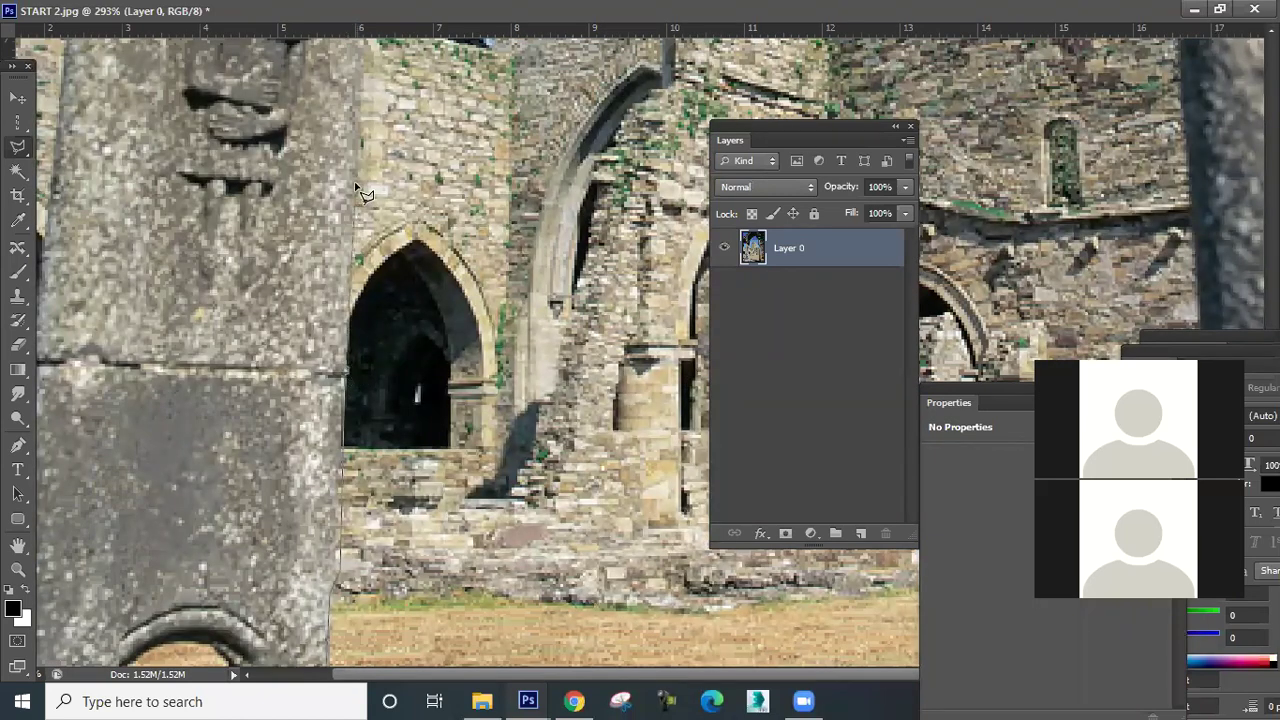
scroll(338, 622, up, 3)
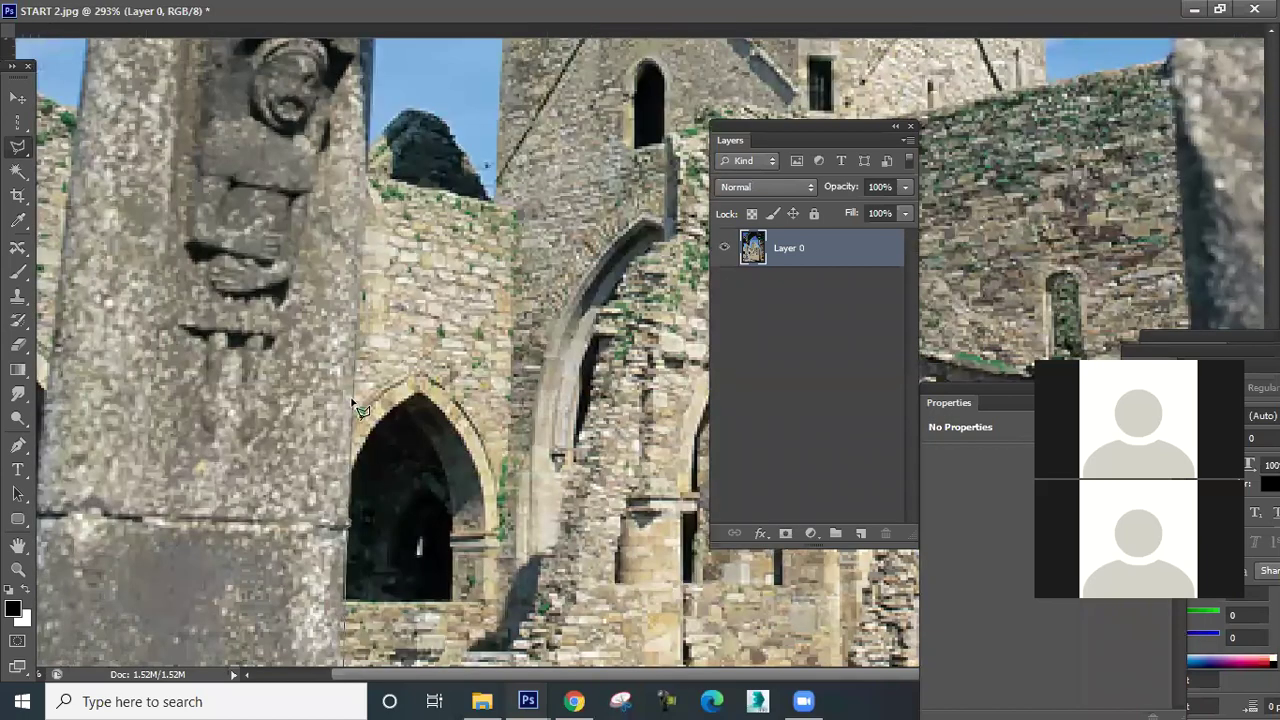
scroll(361, 409, up, 5)
scroll(365, 358, up, 1)
click(355, 352)
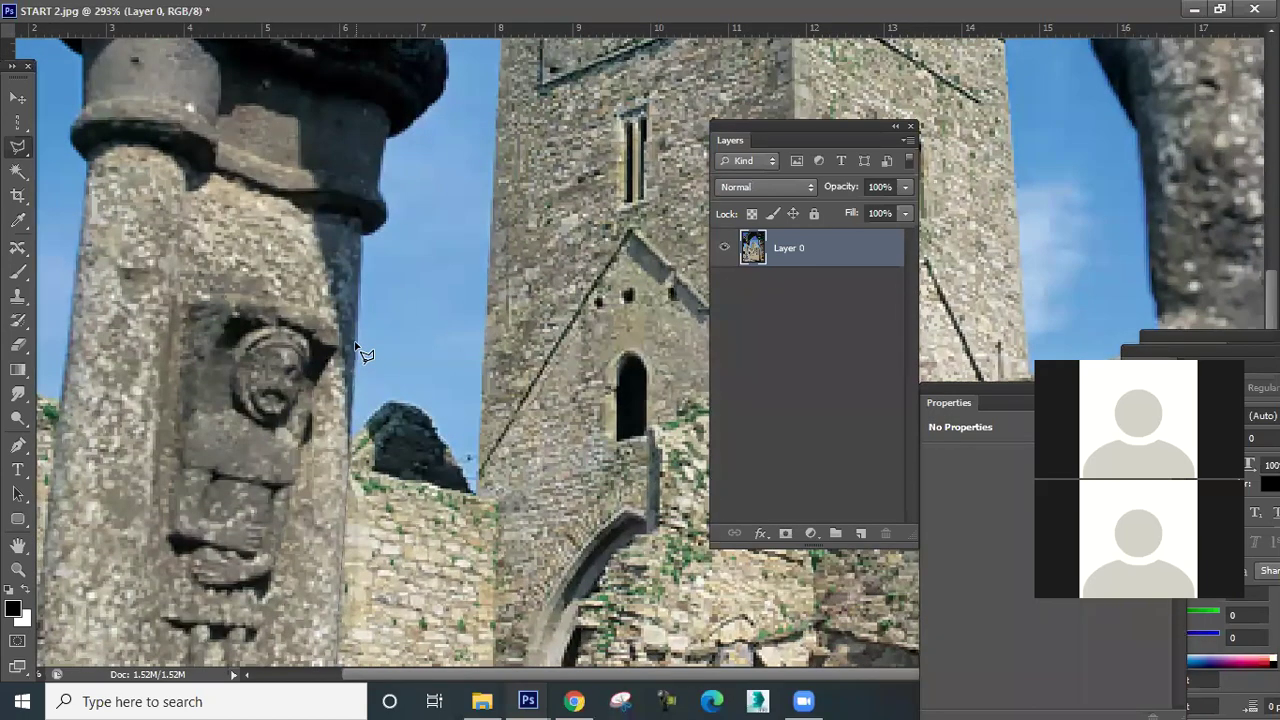
Continue the lasso outline around the left pillar's capital mouldings up to the start of the arch.
click(356, 236)
drag(380, 186, 360, 307)
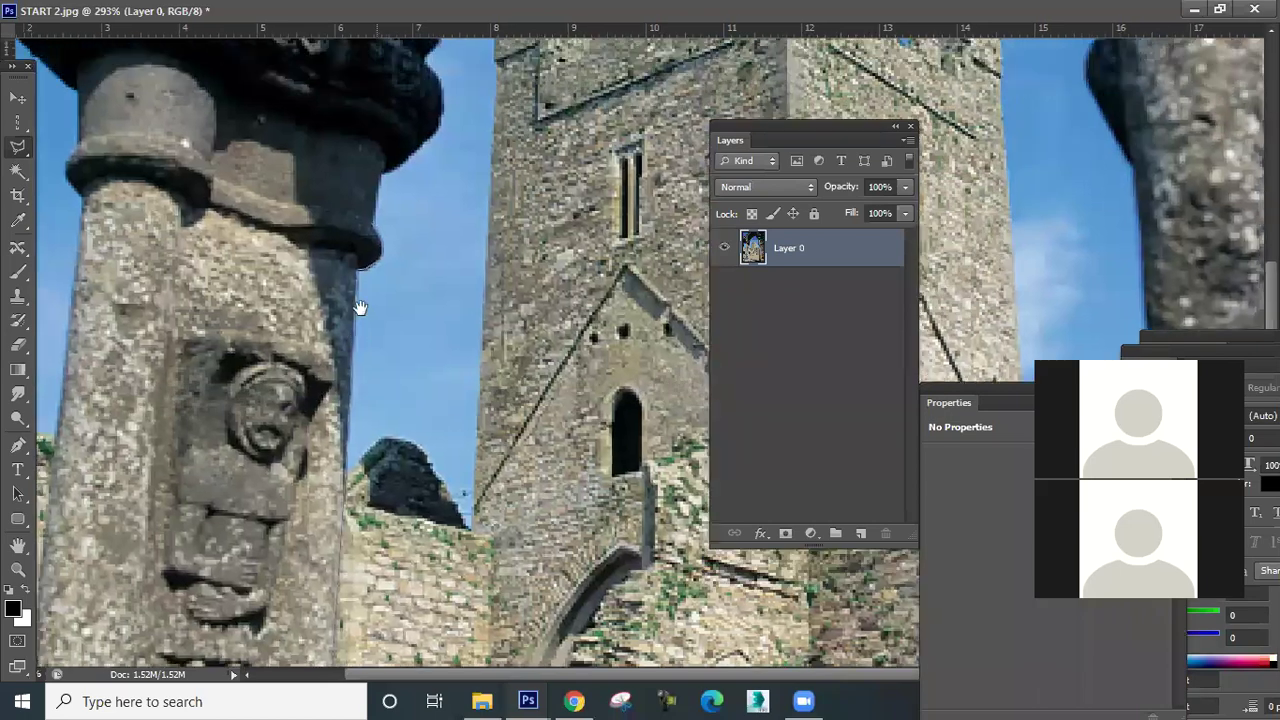
click(368, 242)
drag(388, 235, 340, 323)
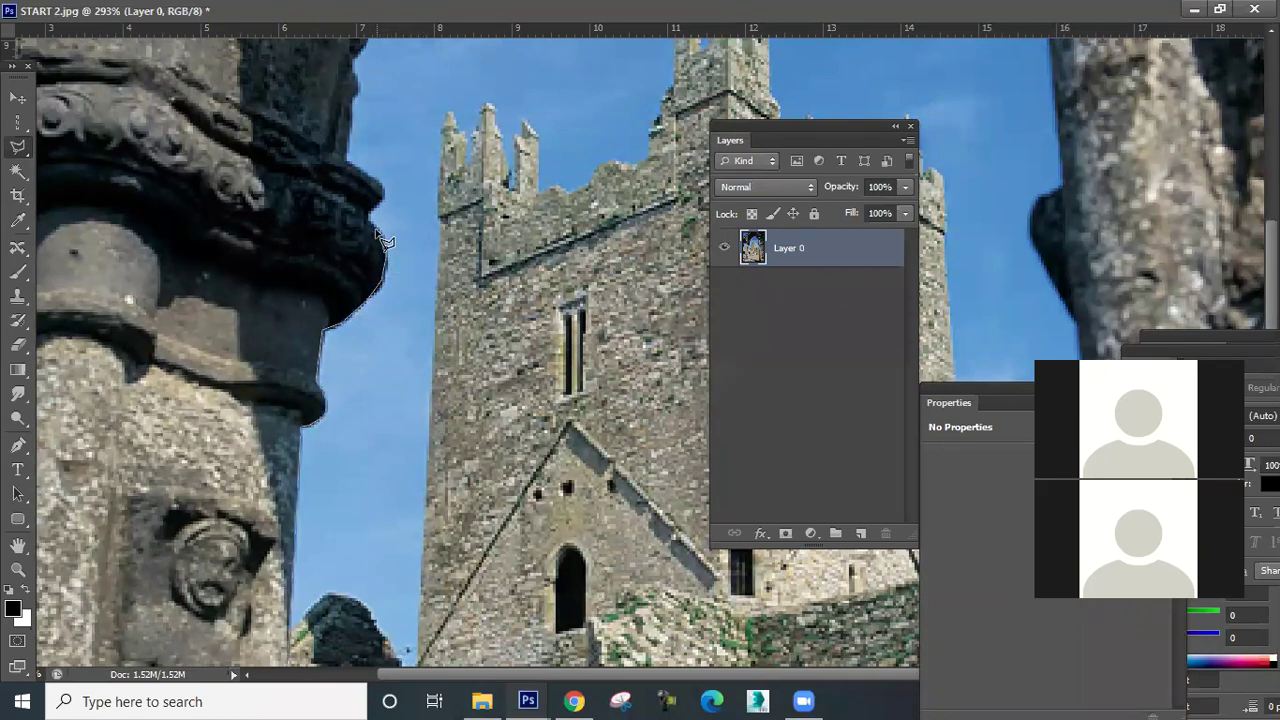
scroll(365, 278, up, 2)
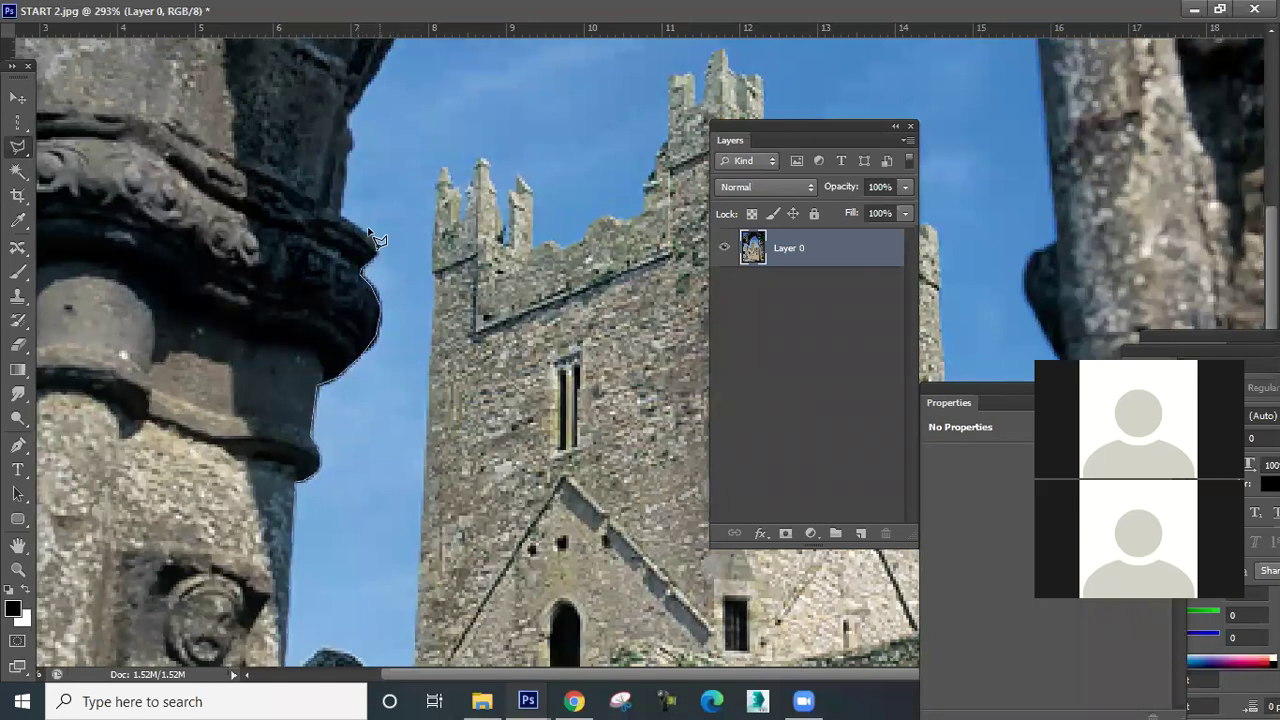
mouse_move(362, 299)
mouse_down()
mouse_move(302, 364)
mouse_move(331, 326)
mouse_move(306, 182)
mouse_up()
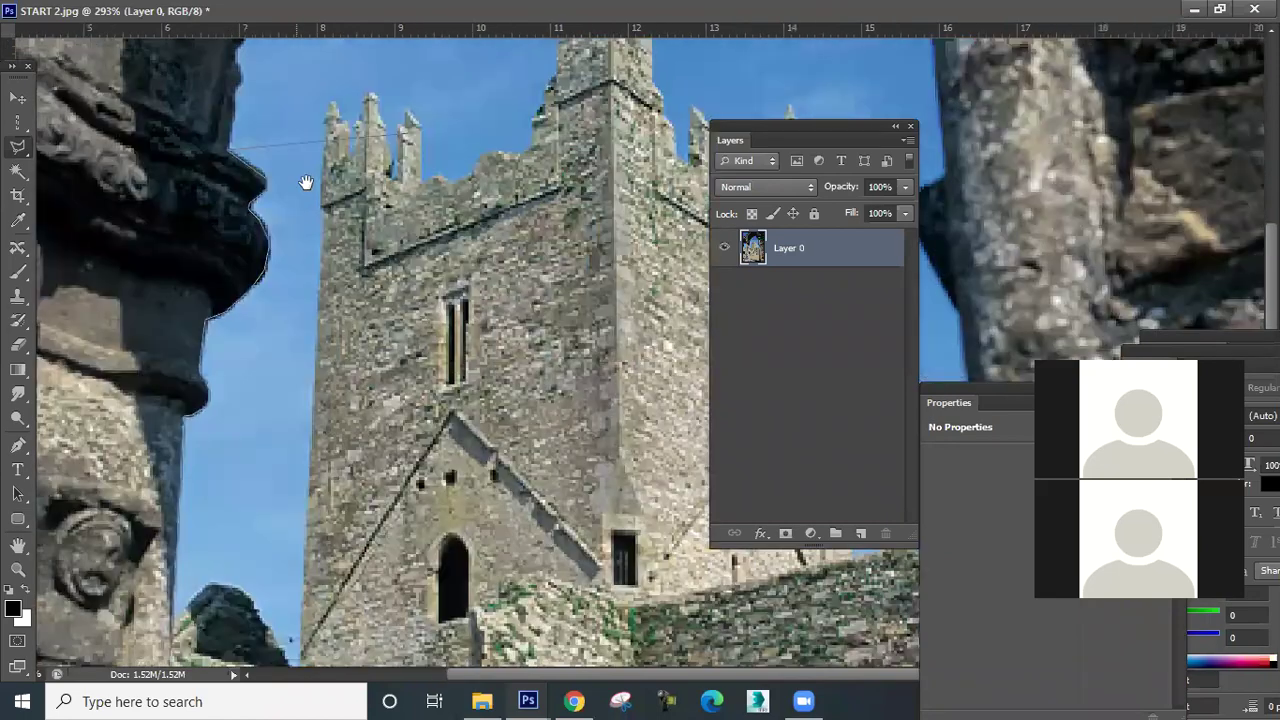
Bring the lasso outline across the tower and down over the wall and grass, closing it at the pillar base.
scroll(306, 183, down, 1)
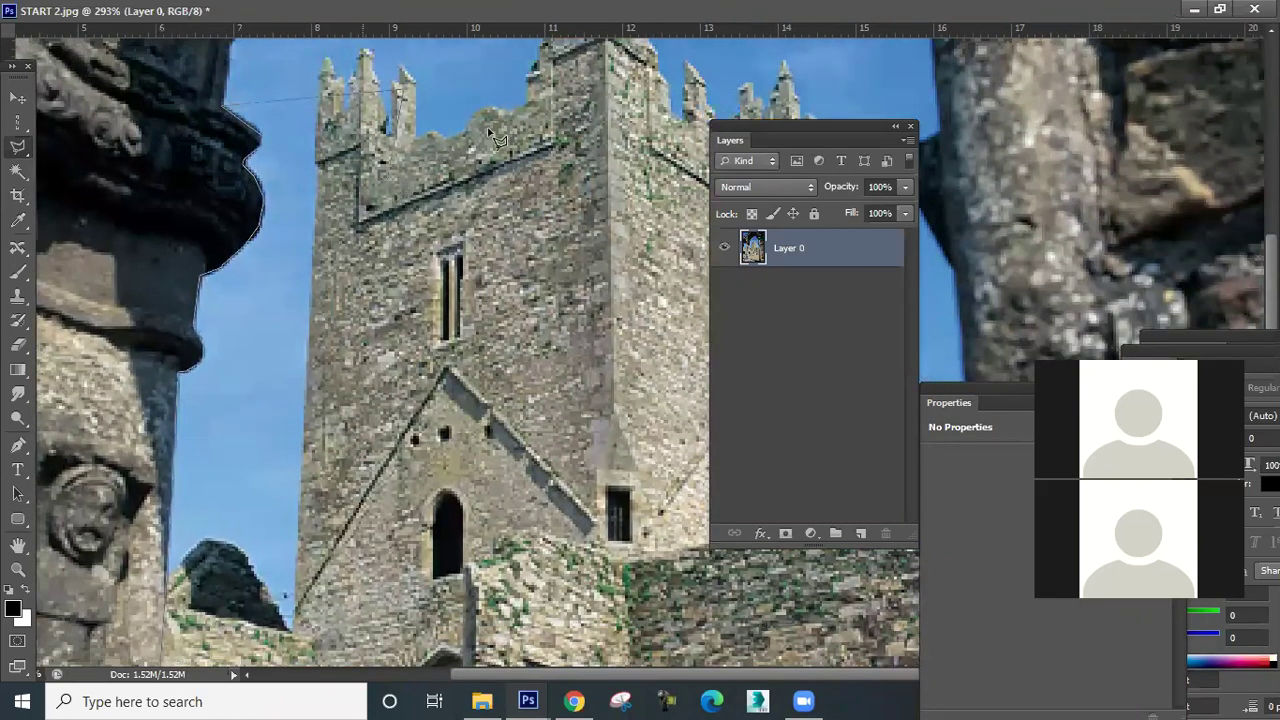
scroll(480, 294, down, 2)
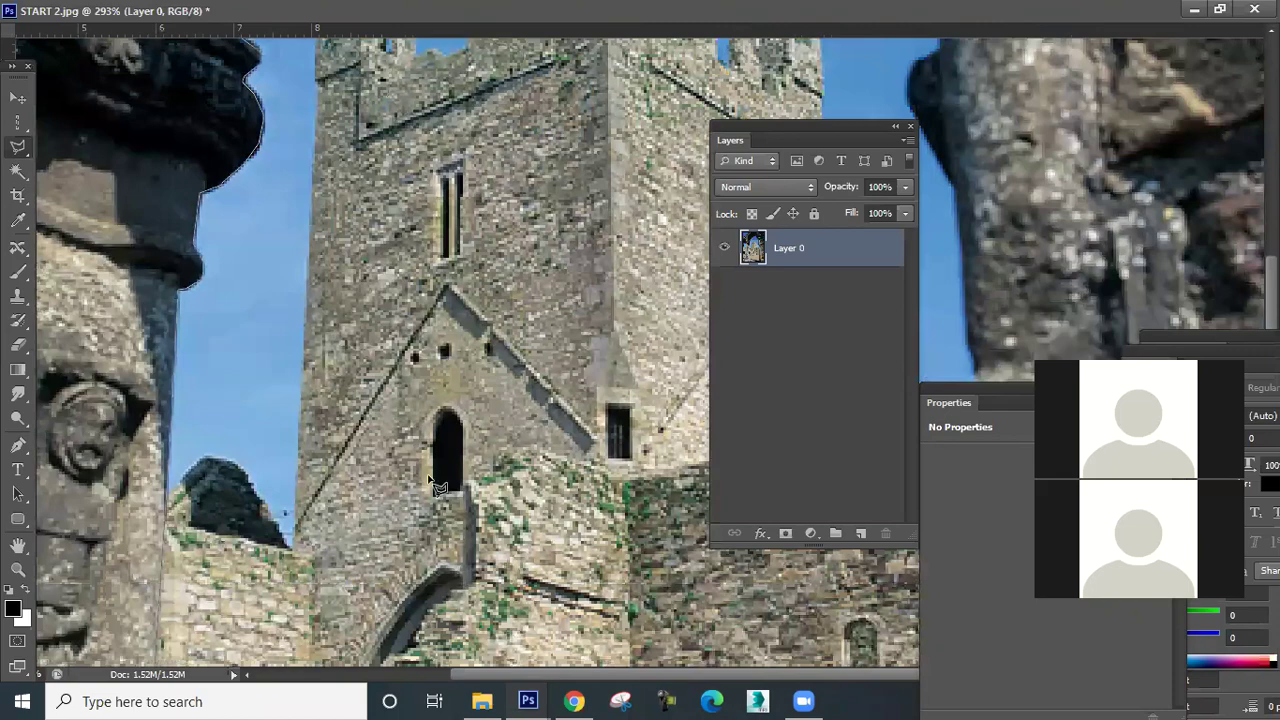
scroll(437, 487, down, 8)
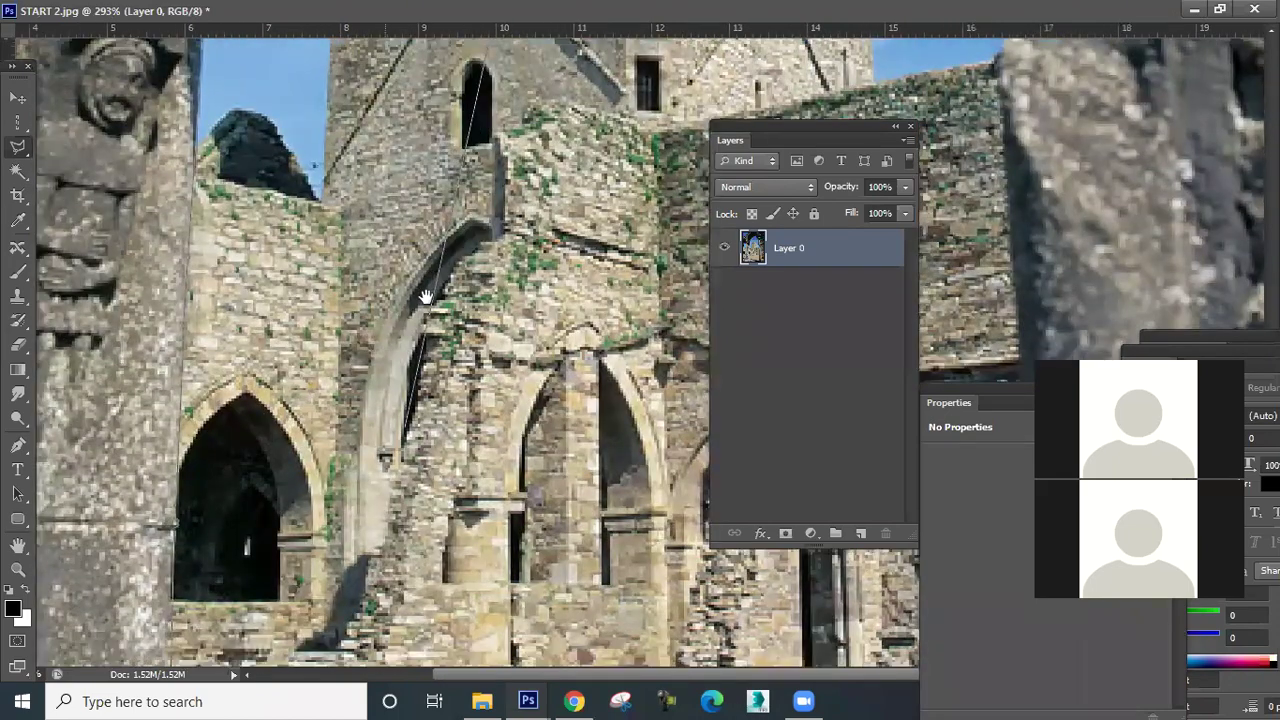
scroll(400, 329, down, 7)
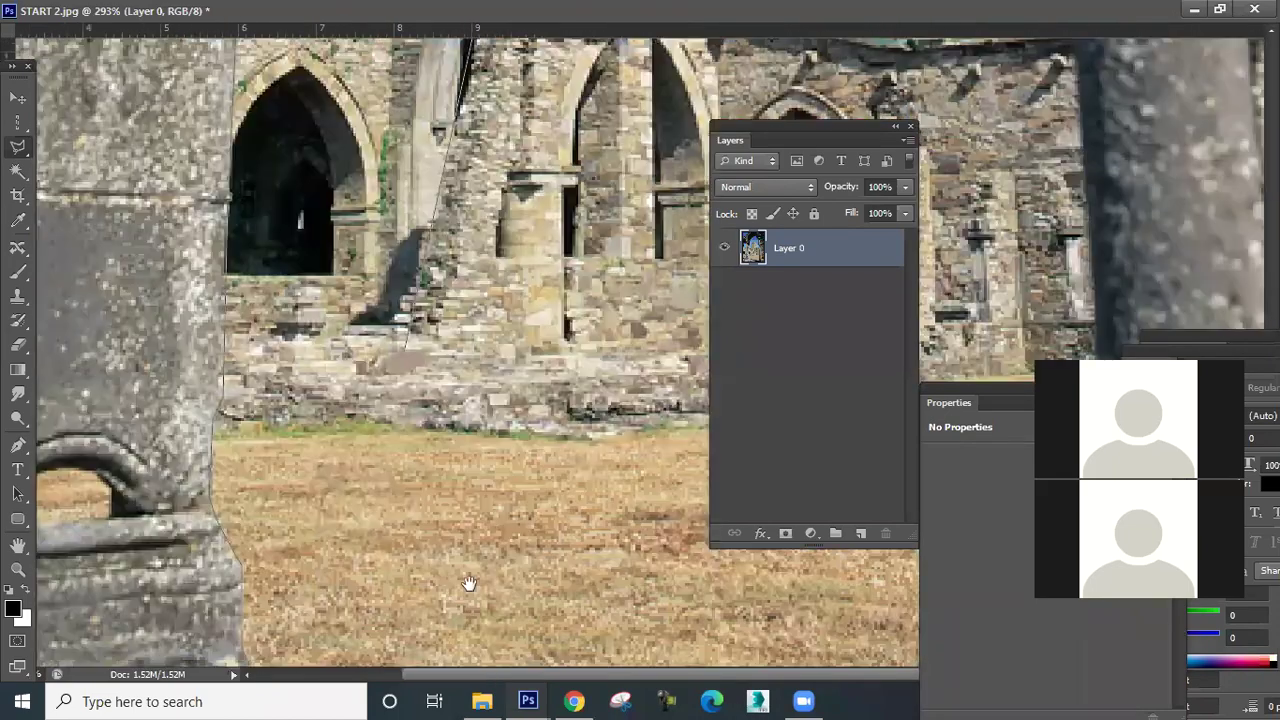
drag(469, 584, 466, 466)
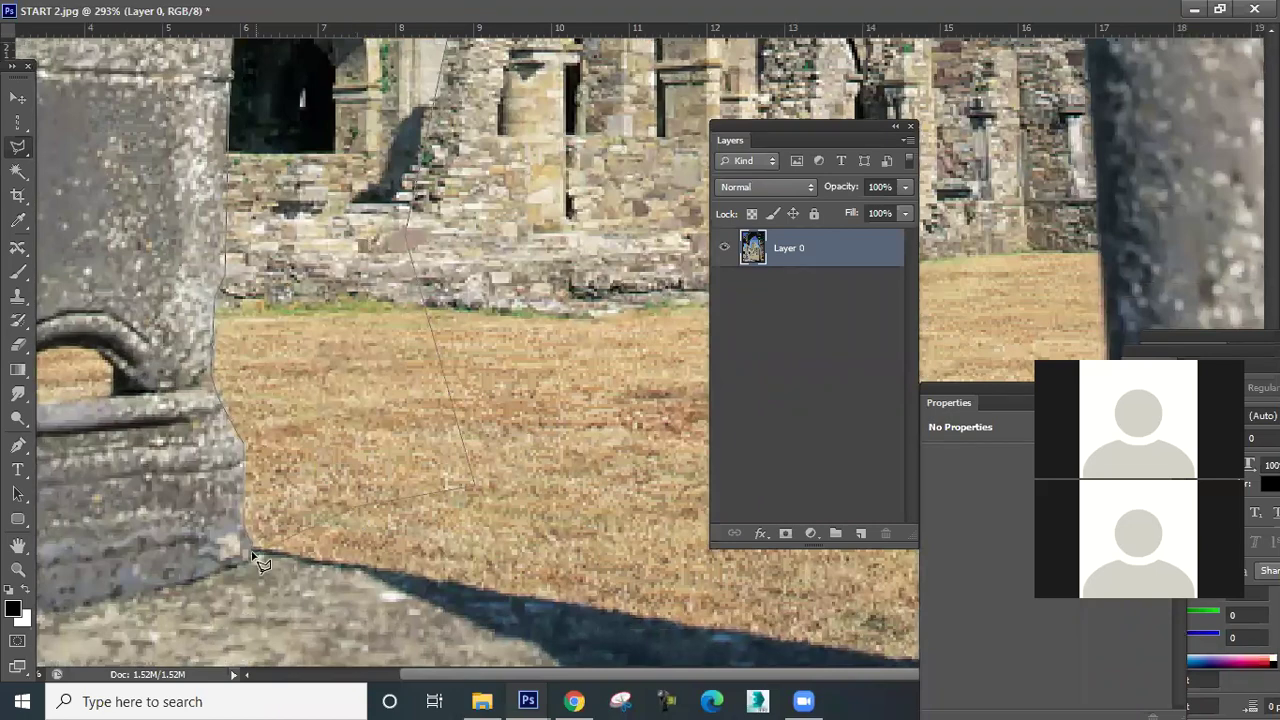
click(252, 549)
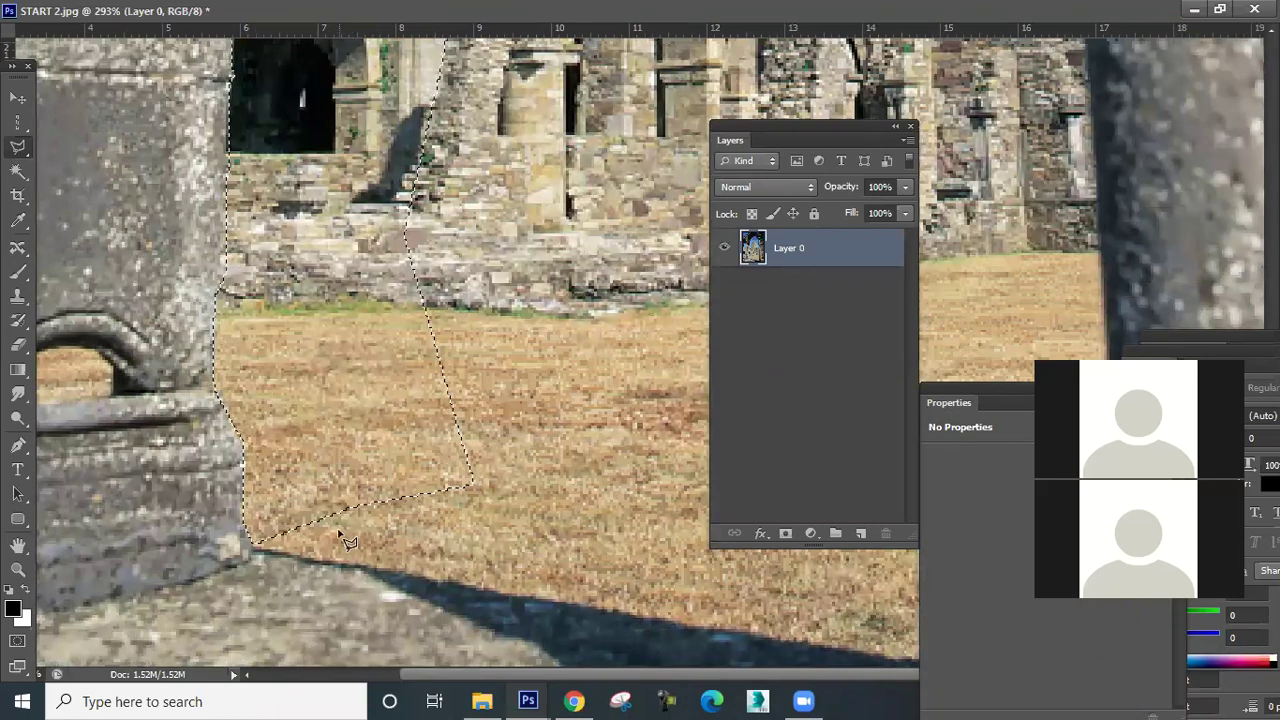
Delete the selected background strip beside the left pillar and clear the selection.
scroll(340, 533, down, 4)
drag(488, 205, 431, 470)
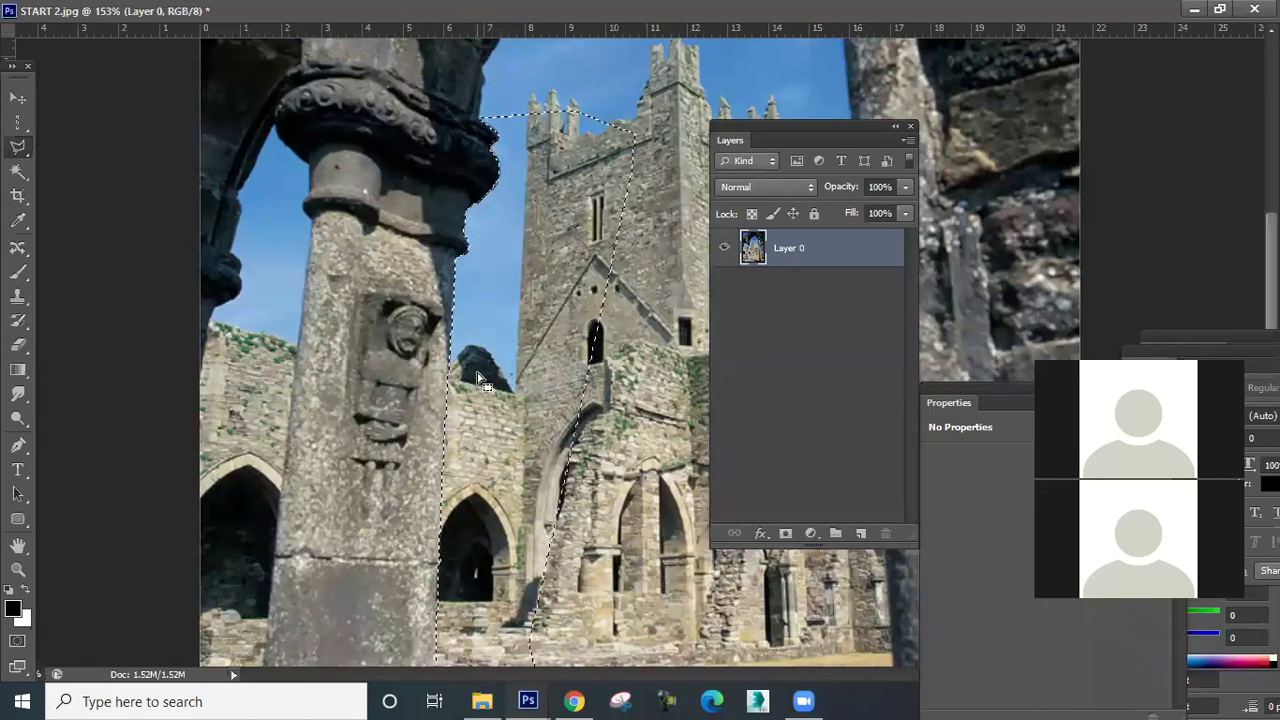
key(Delete)
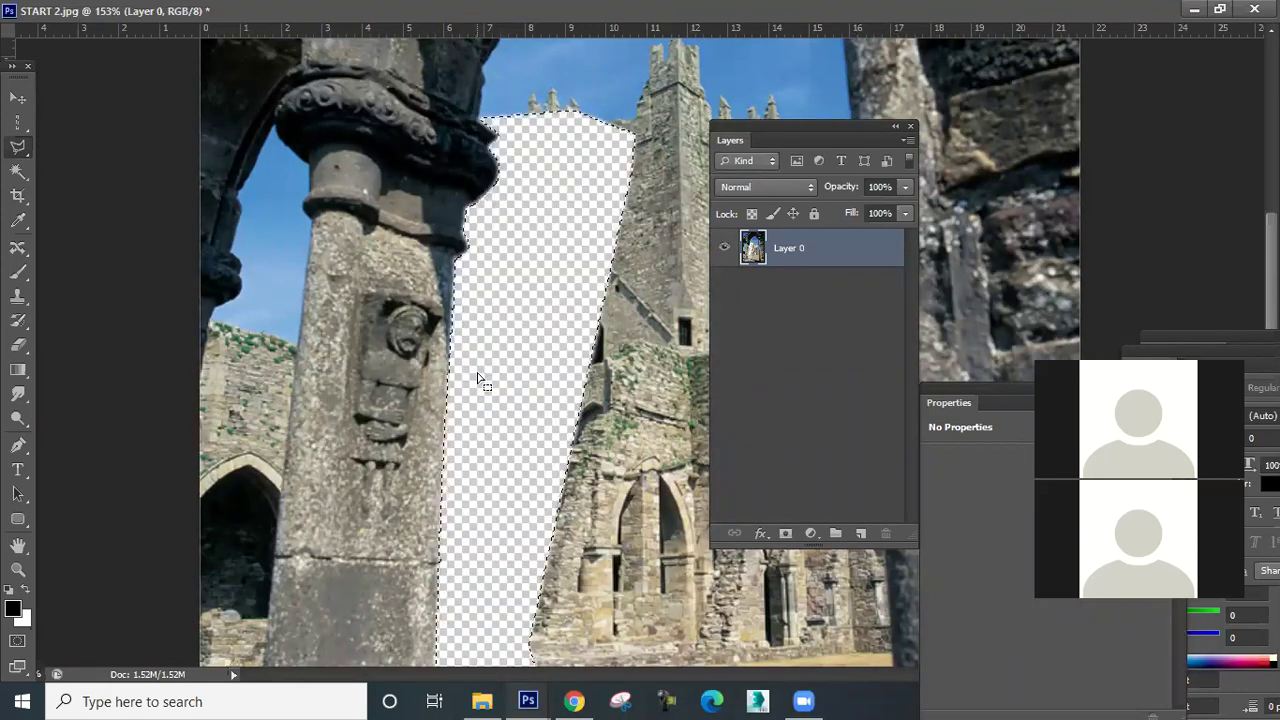
key(ctrl+d)
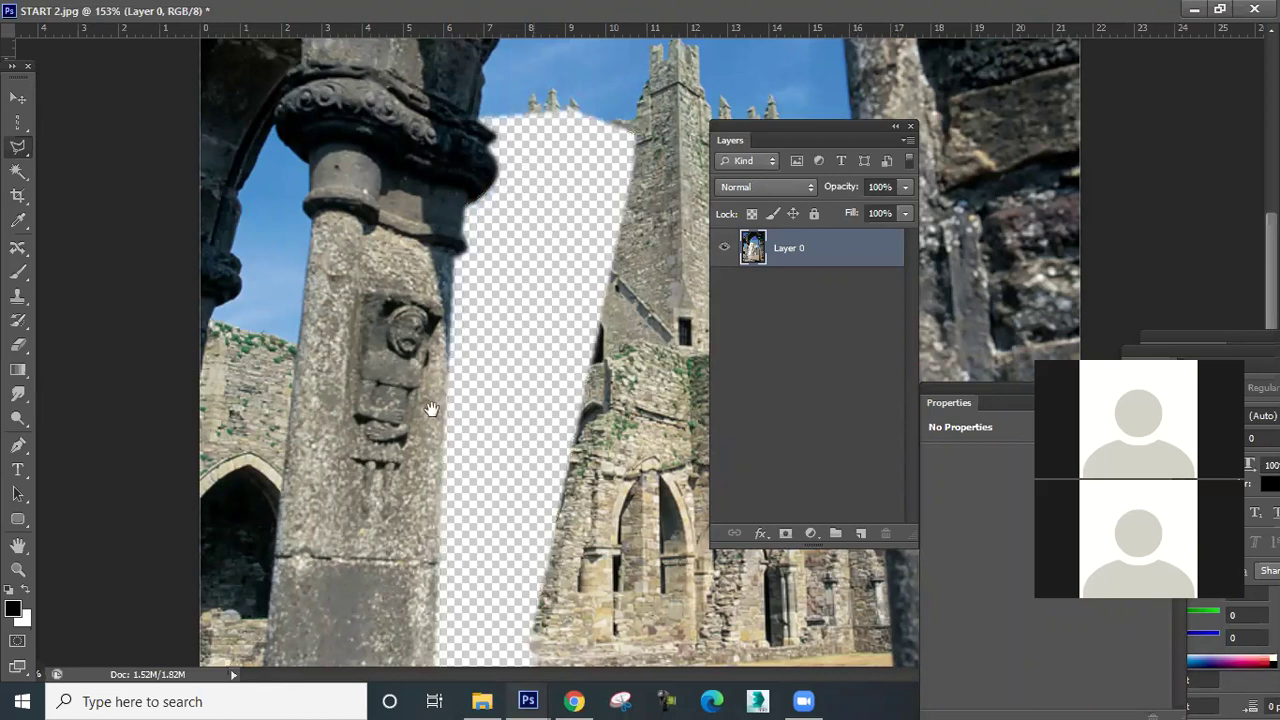
scroll(431, 409, up, 1)
scroll(413, 390, up, 1)
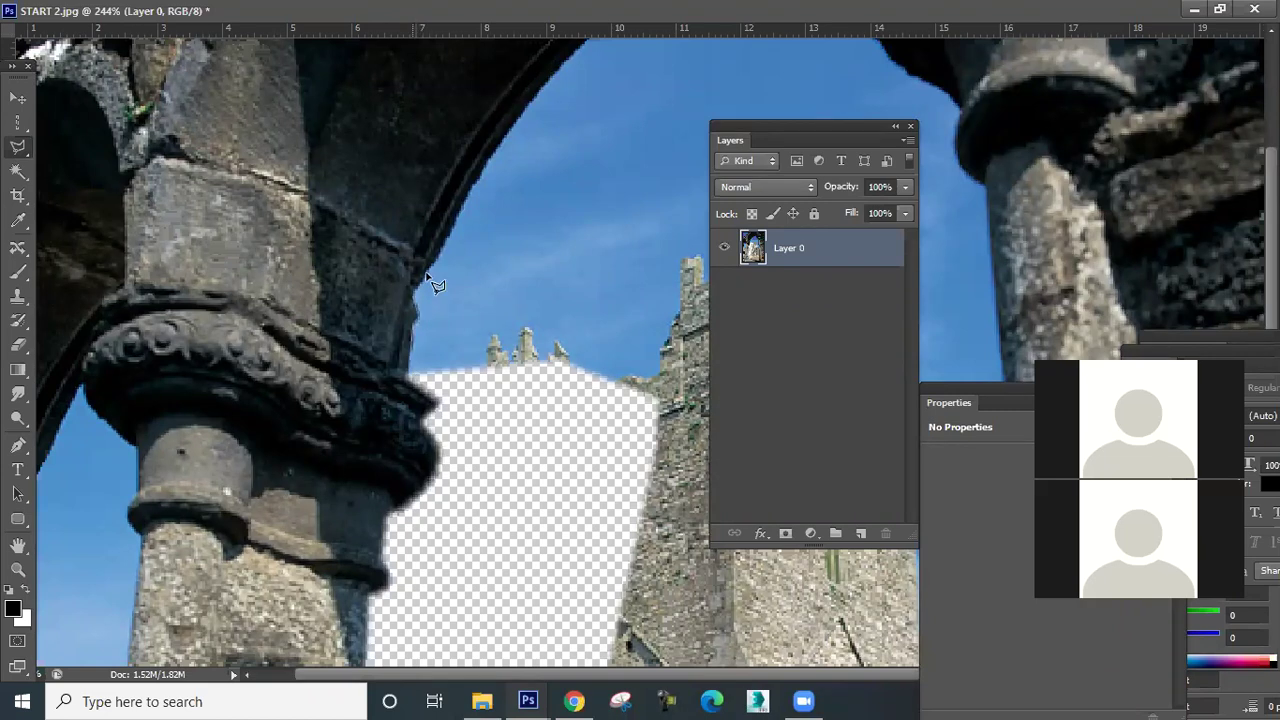
drag(443, 253, 363, 377)
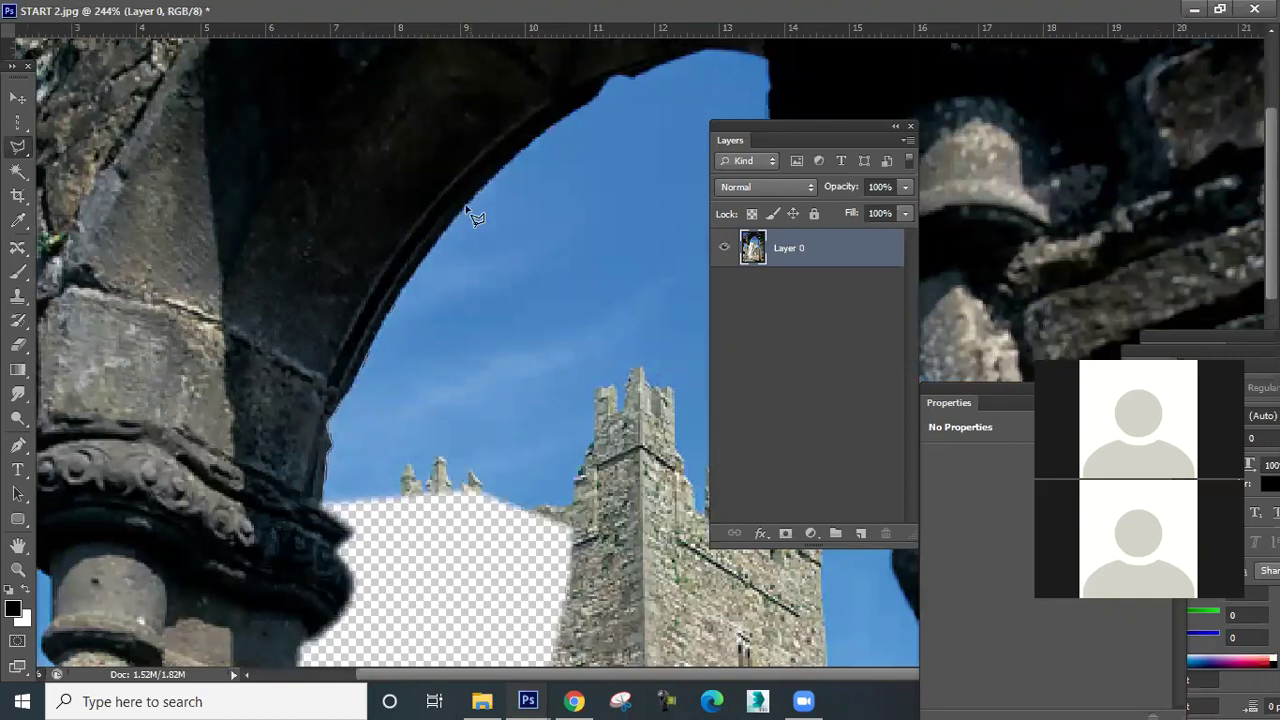
click(556, 120)
click(611, 77)
double_click(637, 80)
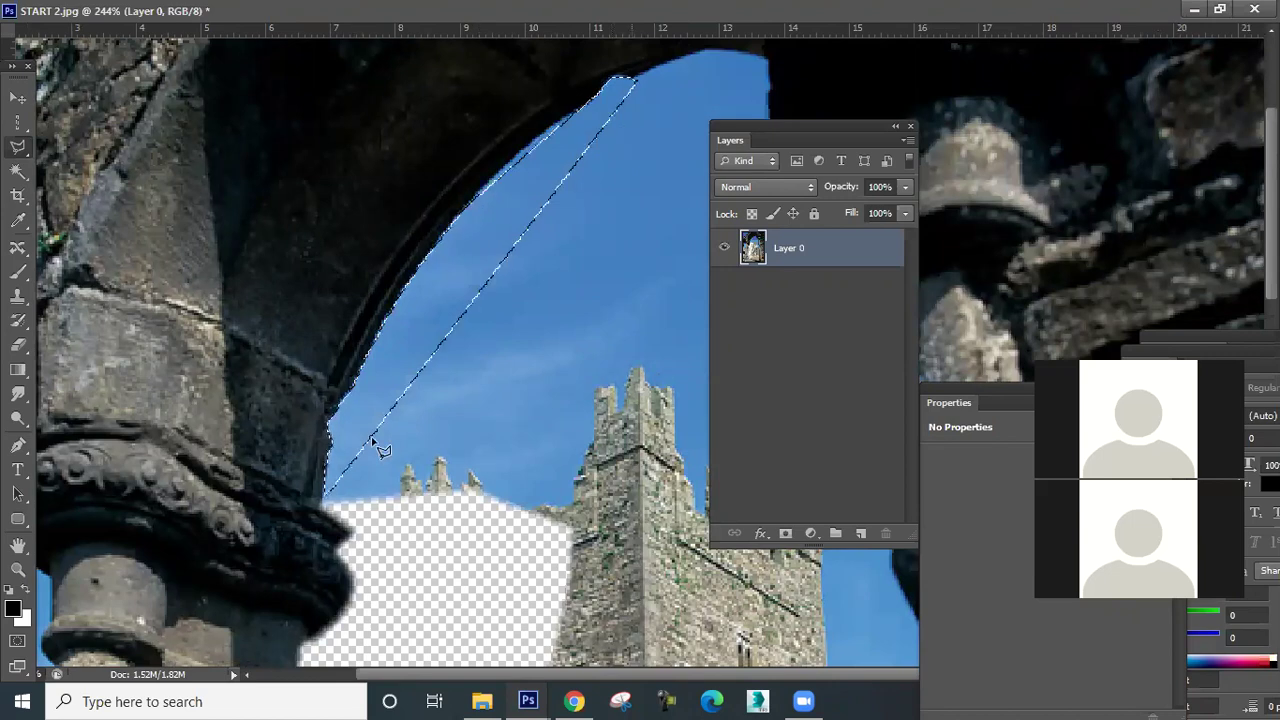
key(ctrl+d)
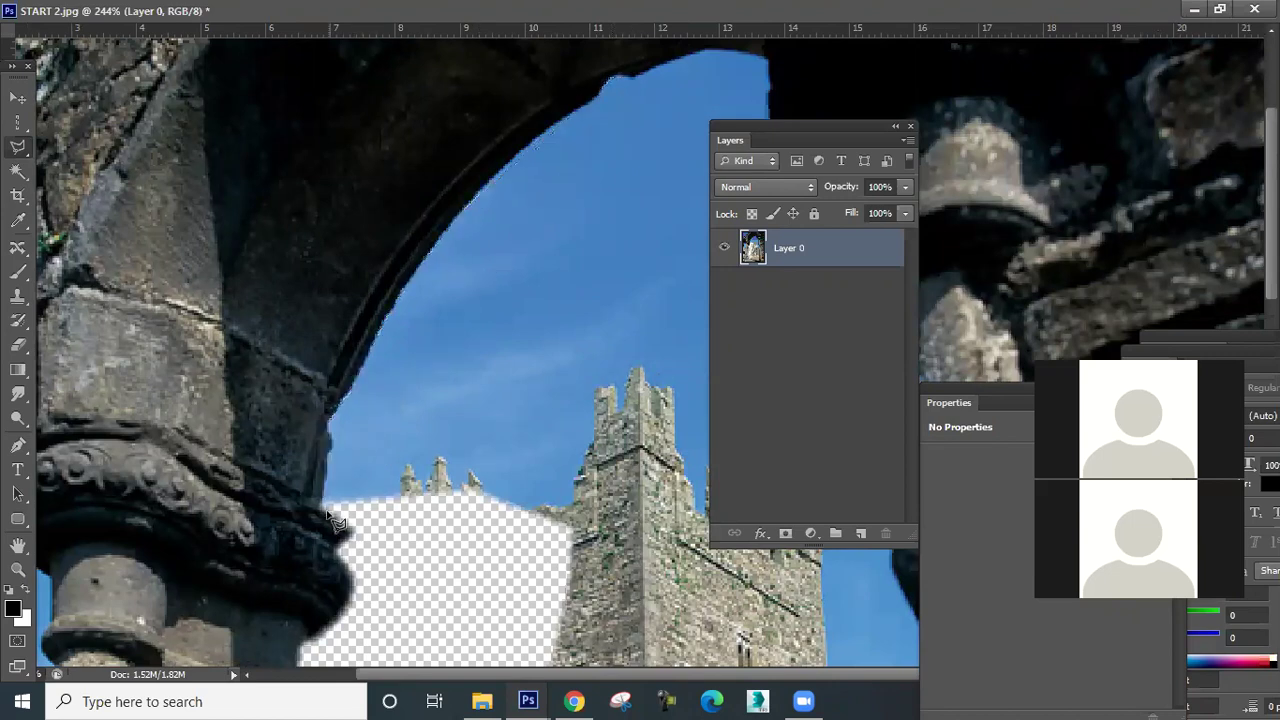
Outline the sky under the arch with the Polygonal Lasso, from the left capital around the curve to the dark right capital.
scroll(328, 513, up, 5)
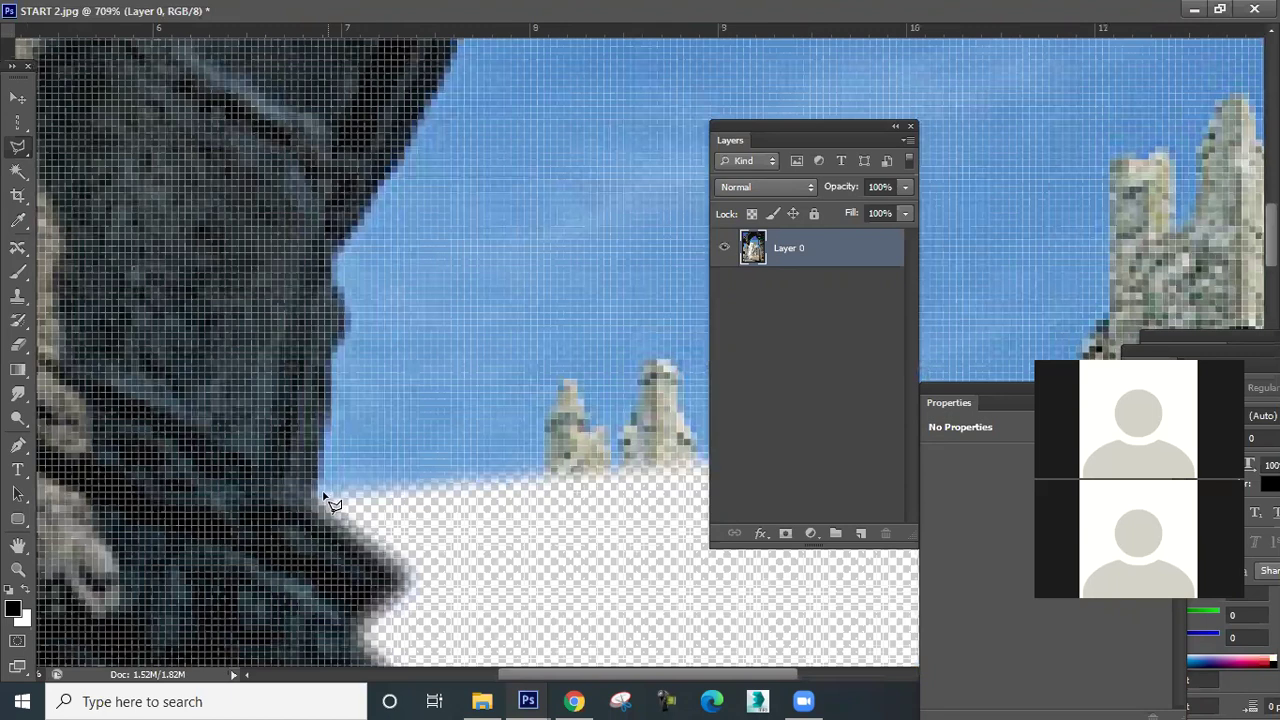
scroll(333, 425, down, 2)
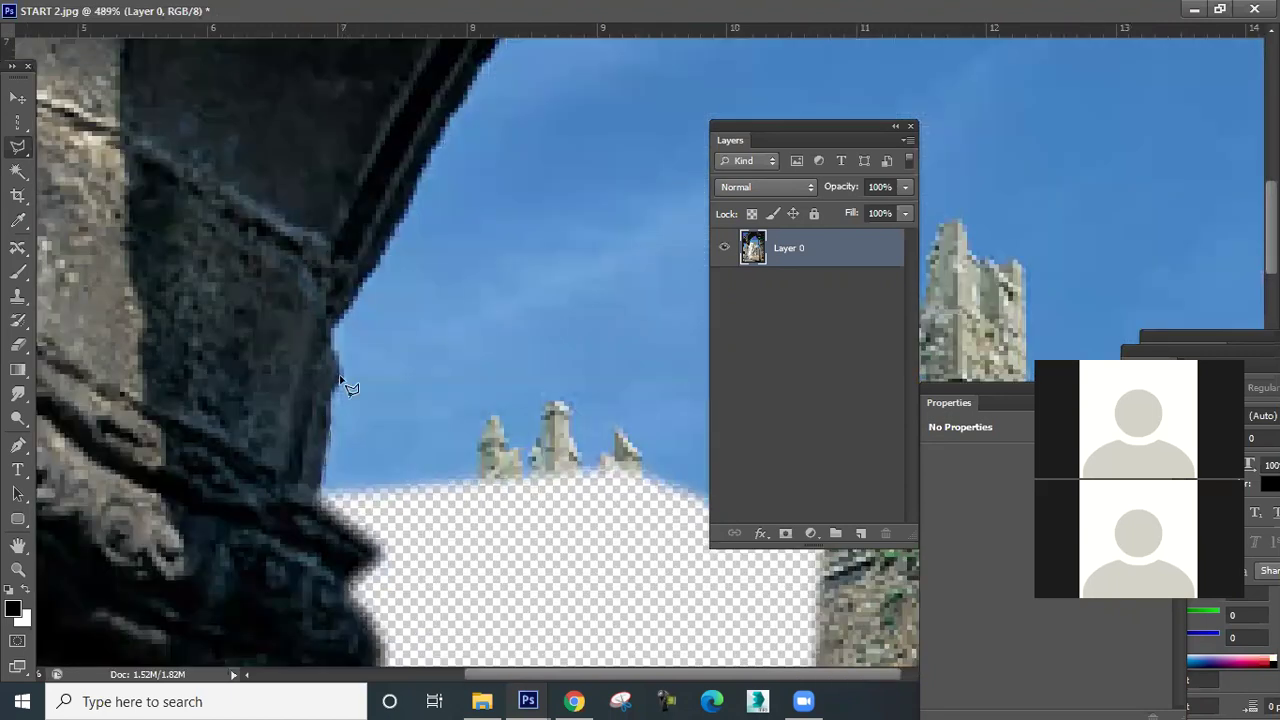
scroll(340, 430, down, 1)
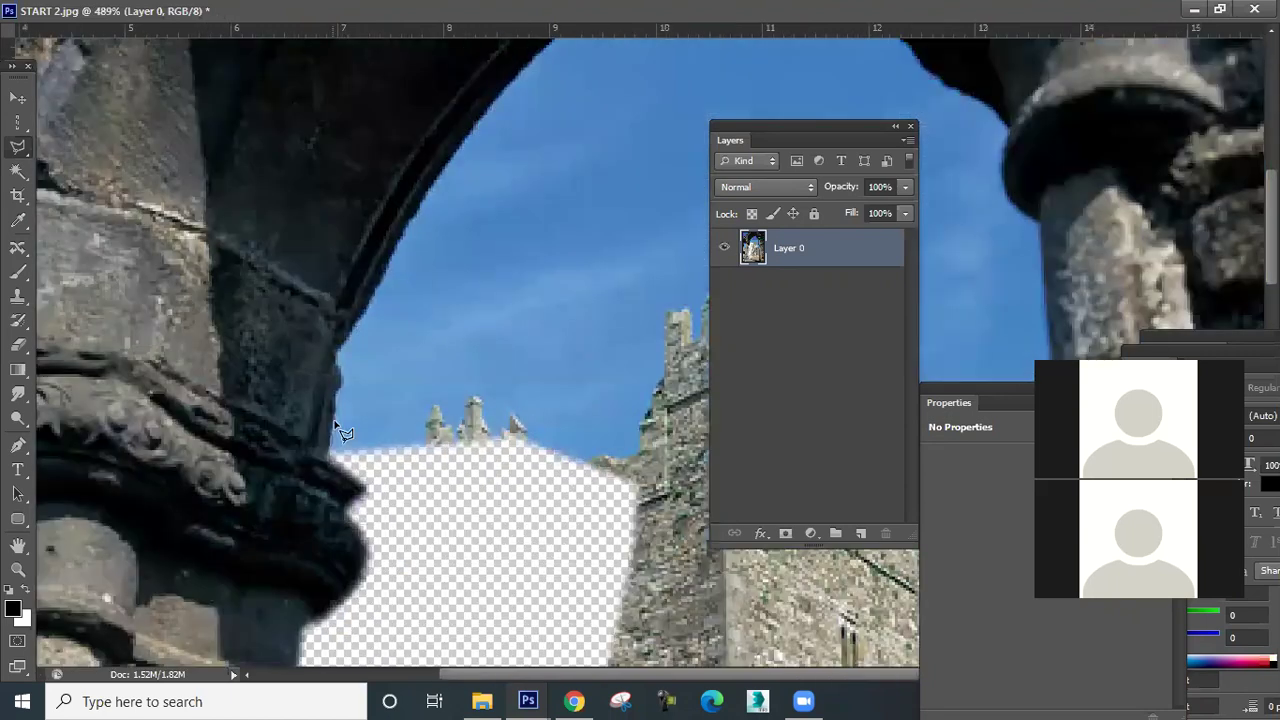
scroll(336, 442, down, 1)
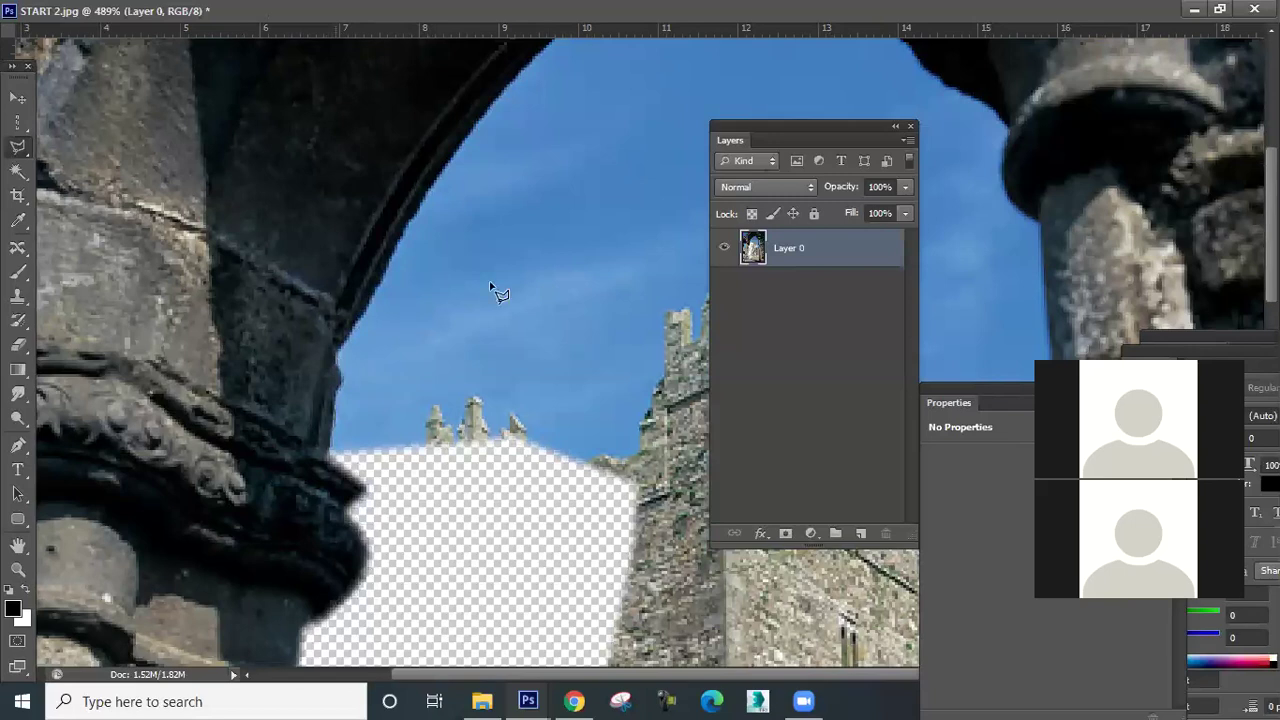
scroll(490, 287, up, 3)
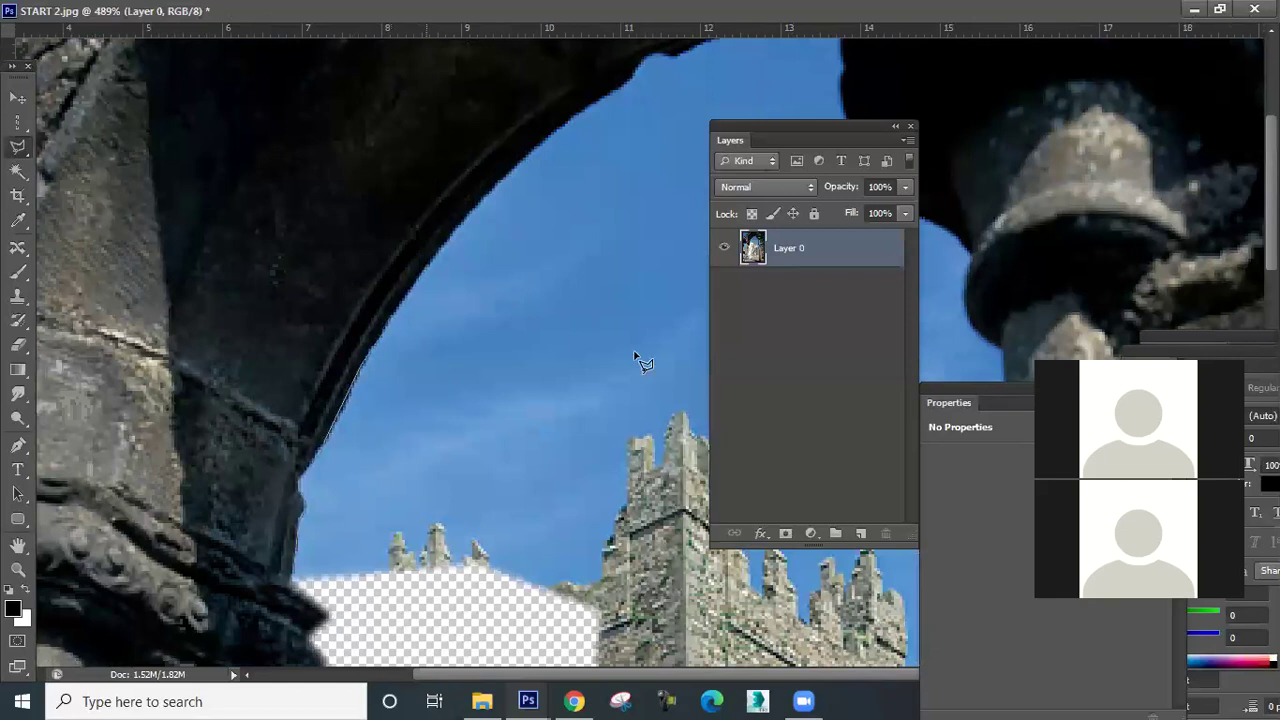
drag(638, 438, 554, 608)
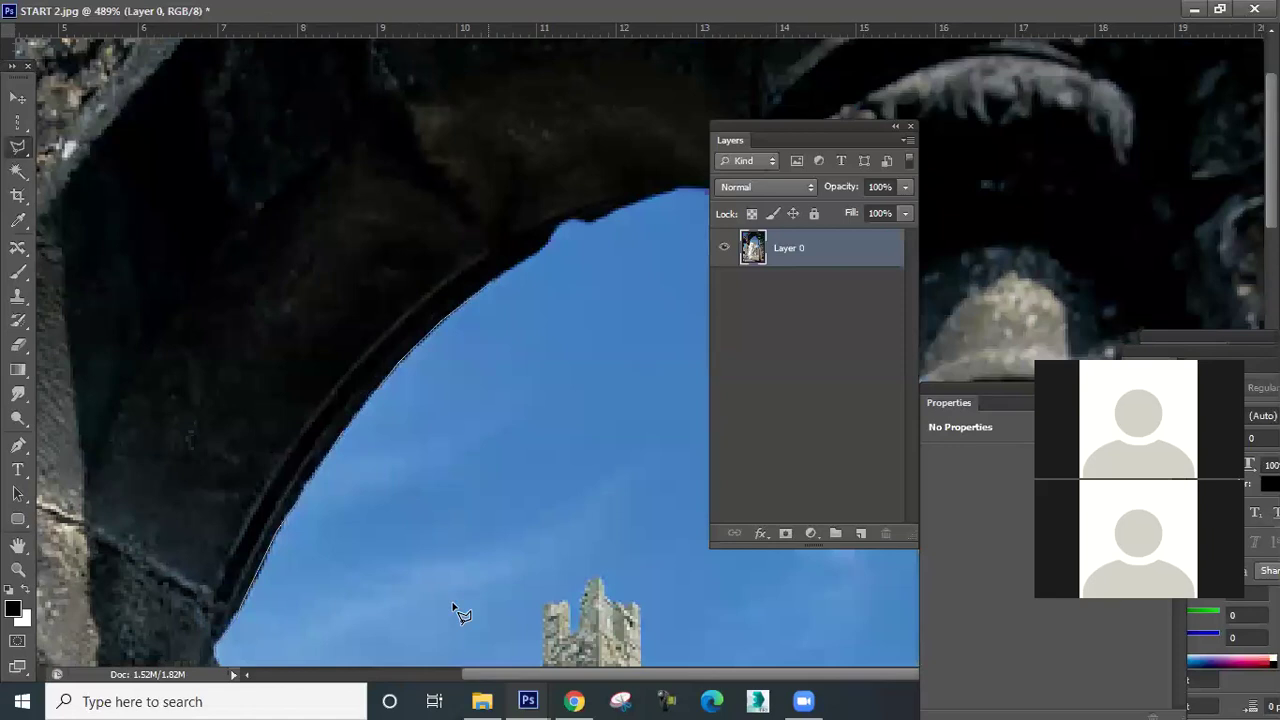
drag(588, 461, 473, 578)
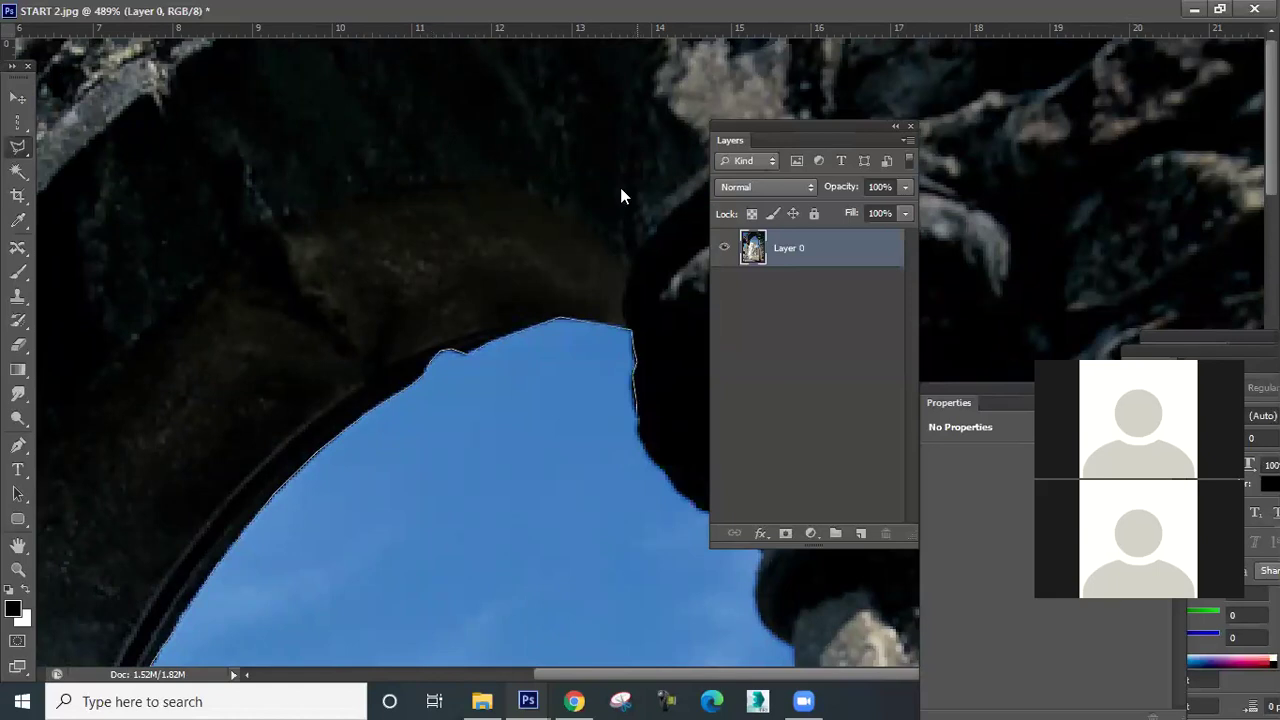
scroll(620, 196, down, 2)
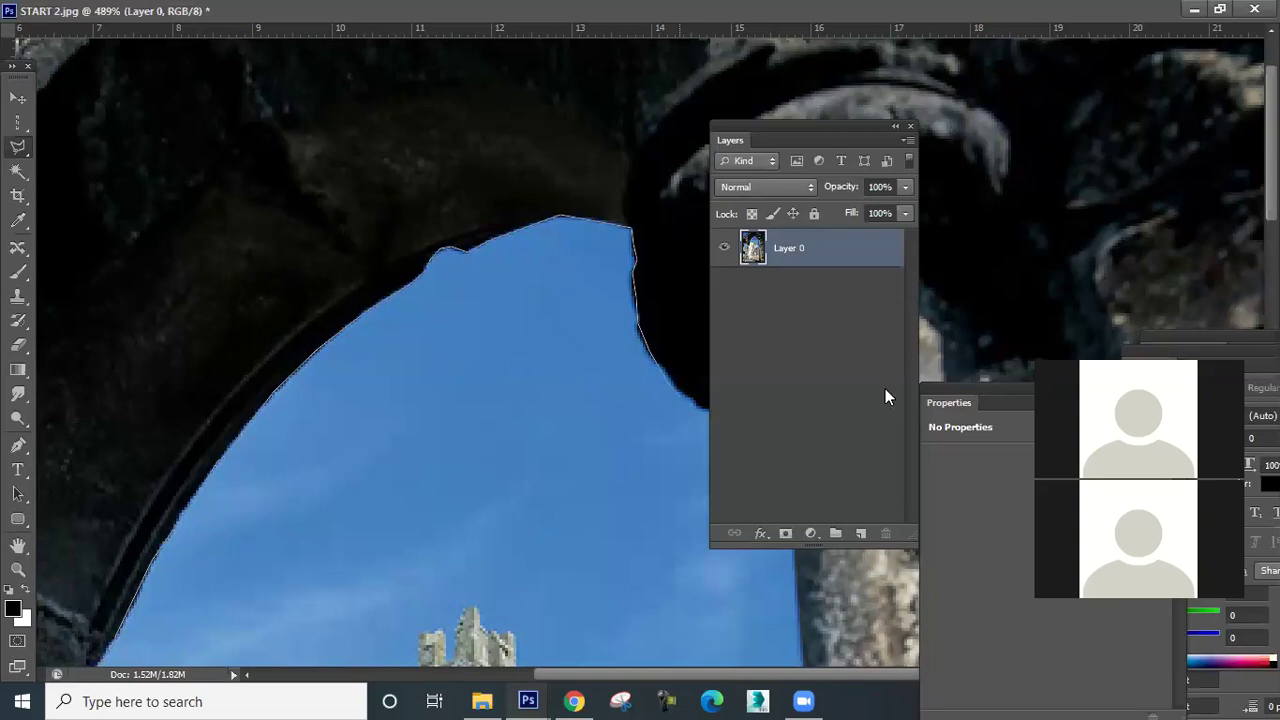
scroll(885, 389, down, 2)
Delete the selected sky under the arch and clear the selection.
key(ctrl+minus)
key(ctrl+minus)
key(ctrl+minus)
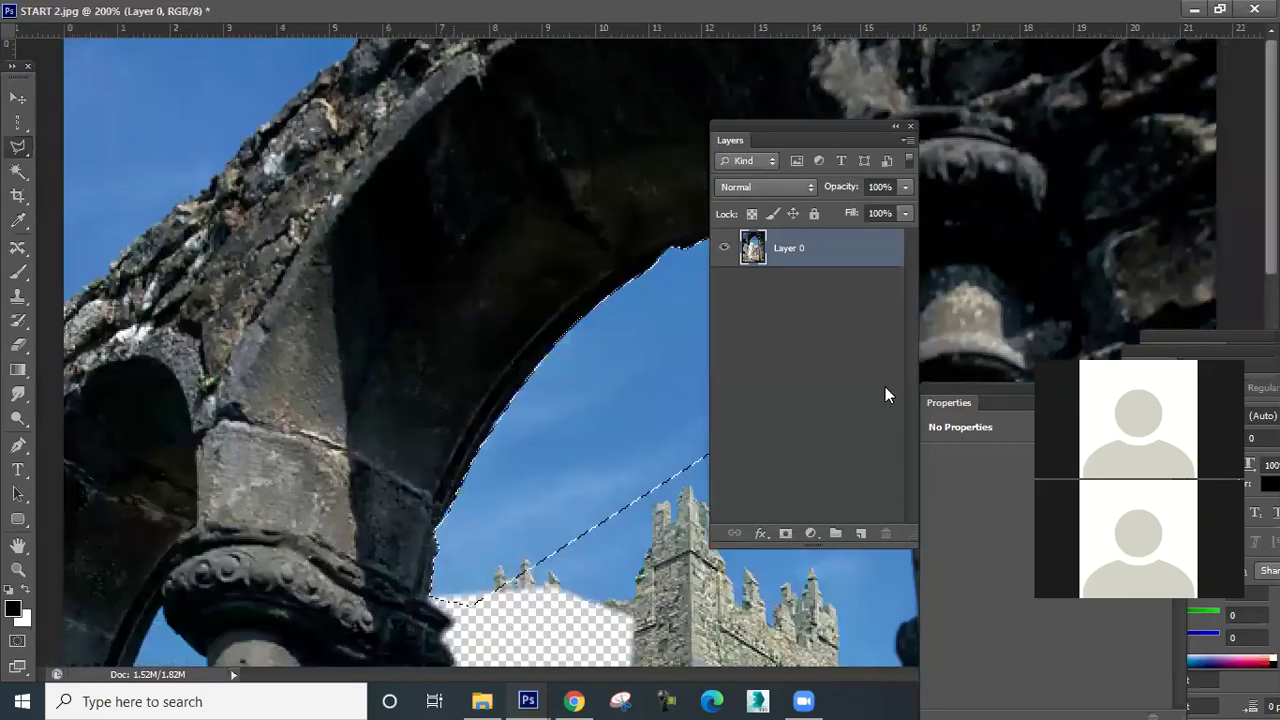
key(Delete)
key(ctrl+d)
Outline the strip beside the right pillar with the Polygonal Lasso, from the dark capital down to the pillar base, and close it.
drag(808, 126, 1068, 202)
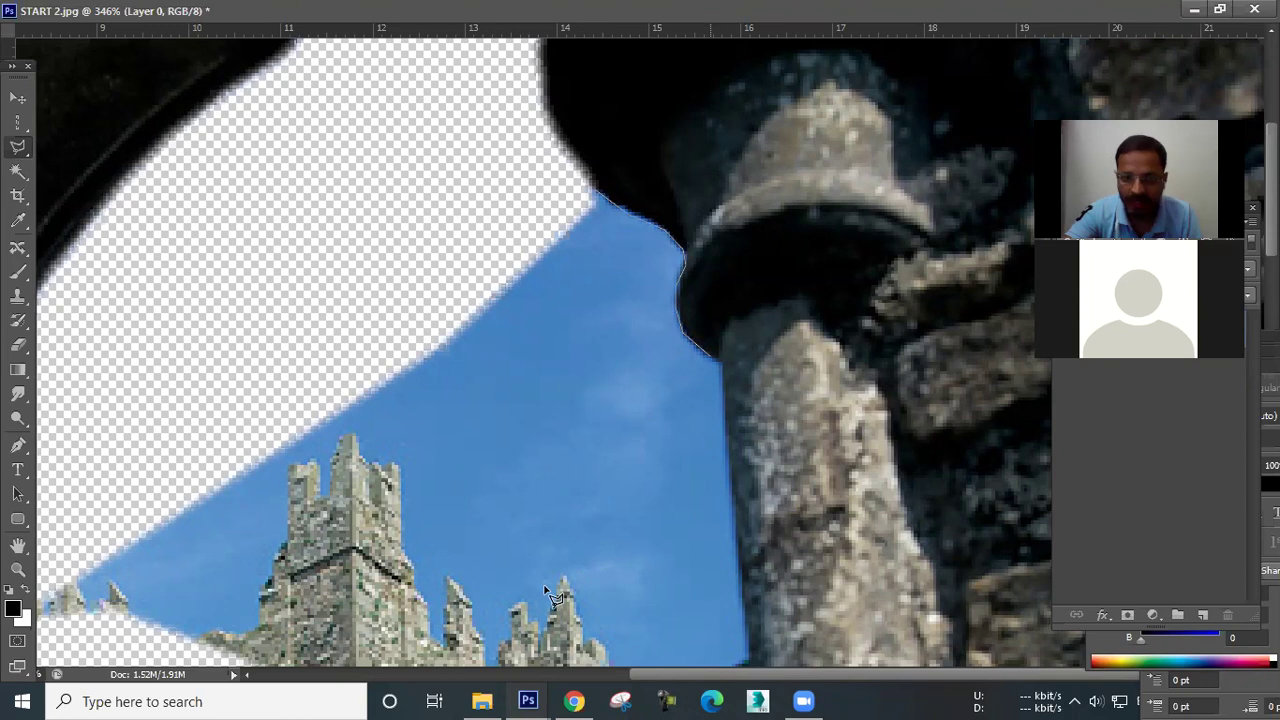
scroll(575, 608, down, 3)
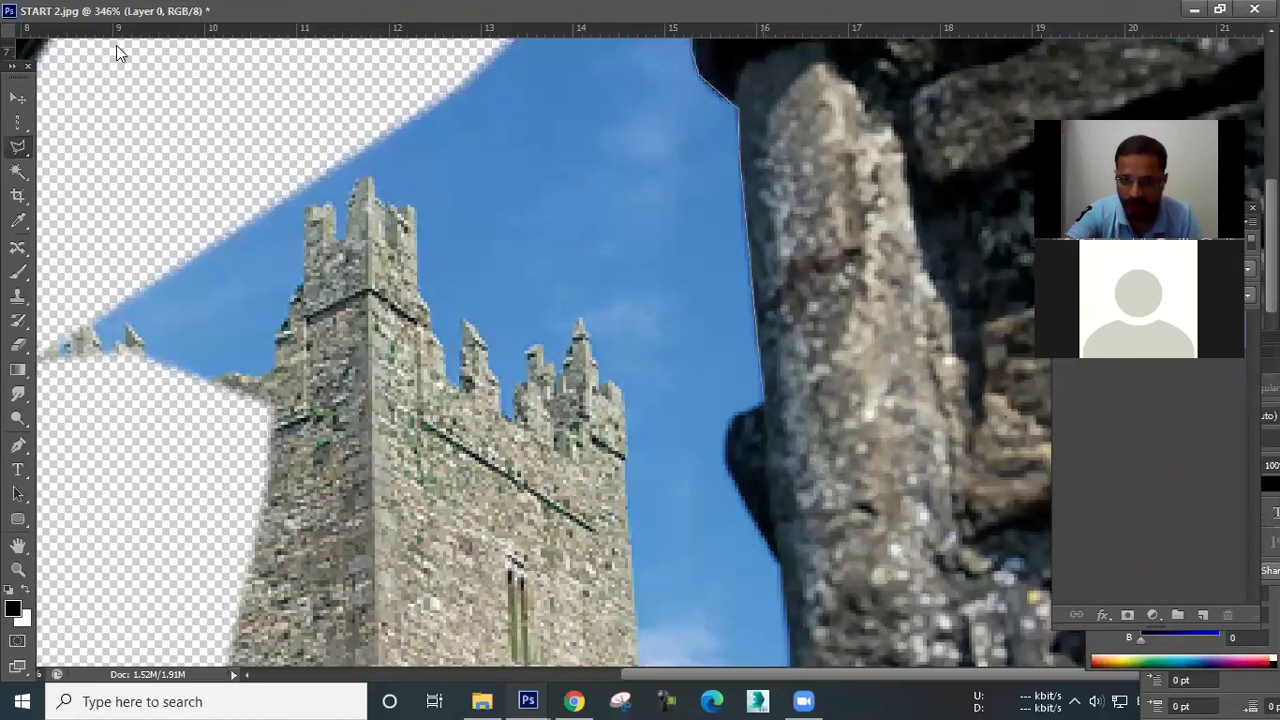
scroll(116, 45, down, 5)
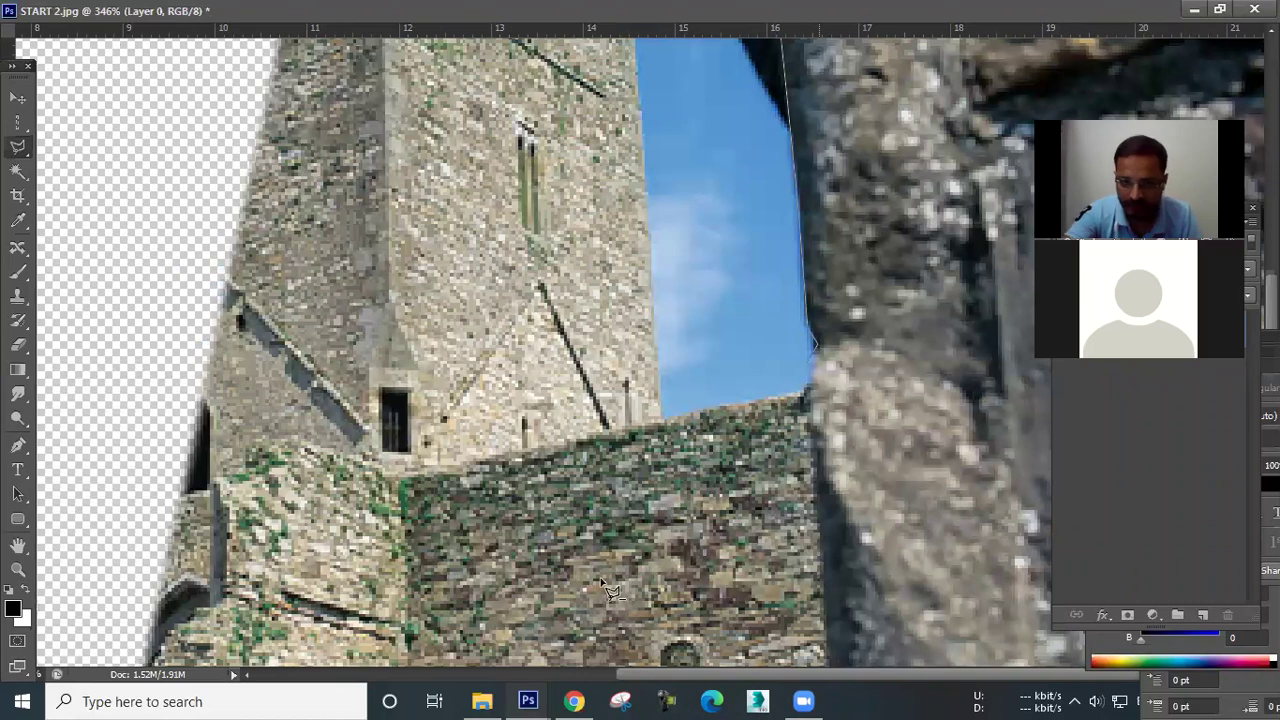
scroll(540, 530, down, 5)
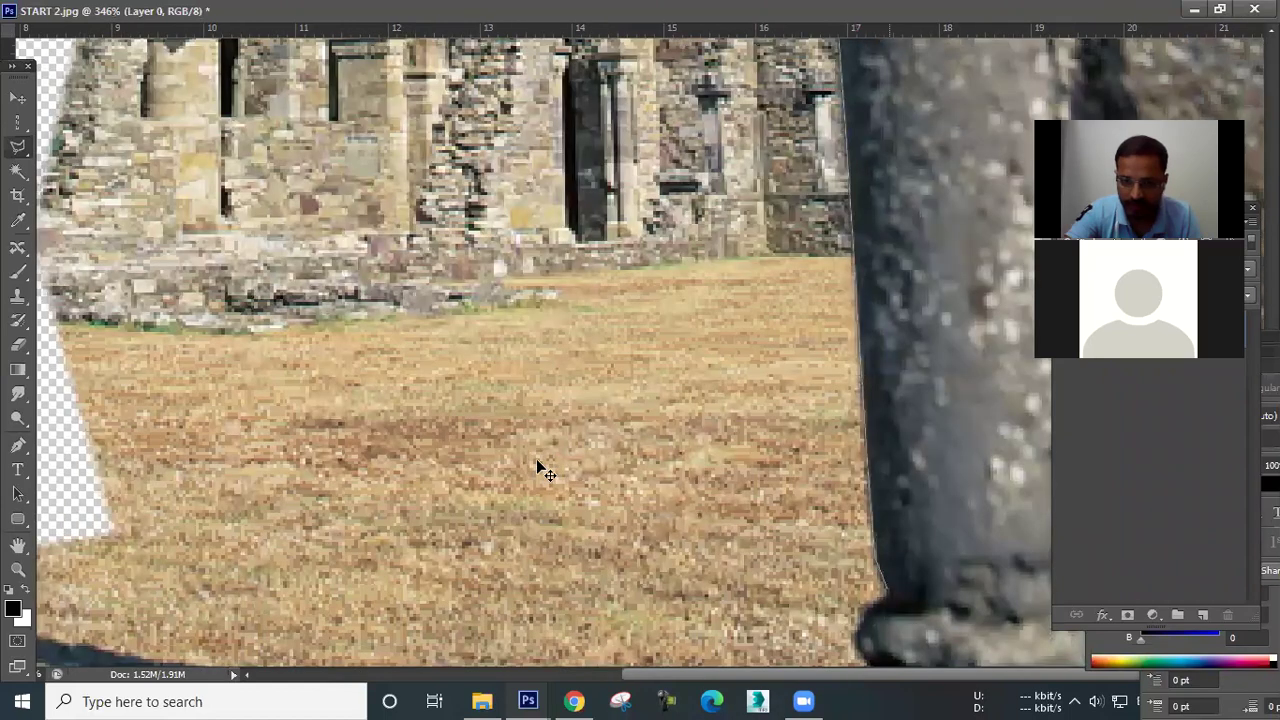
scroll(515, 306, down, 2)
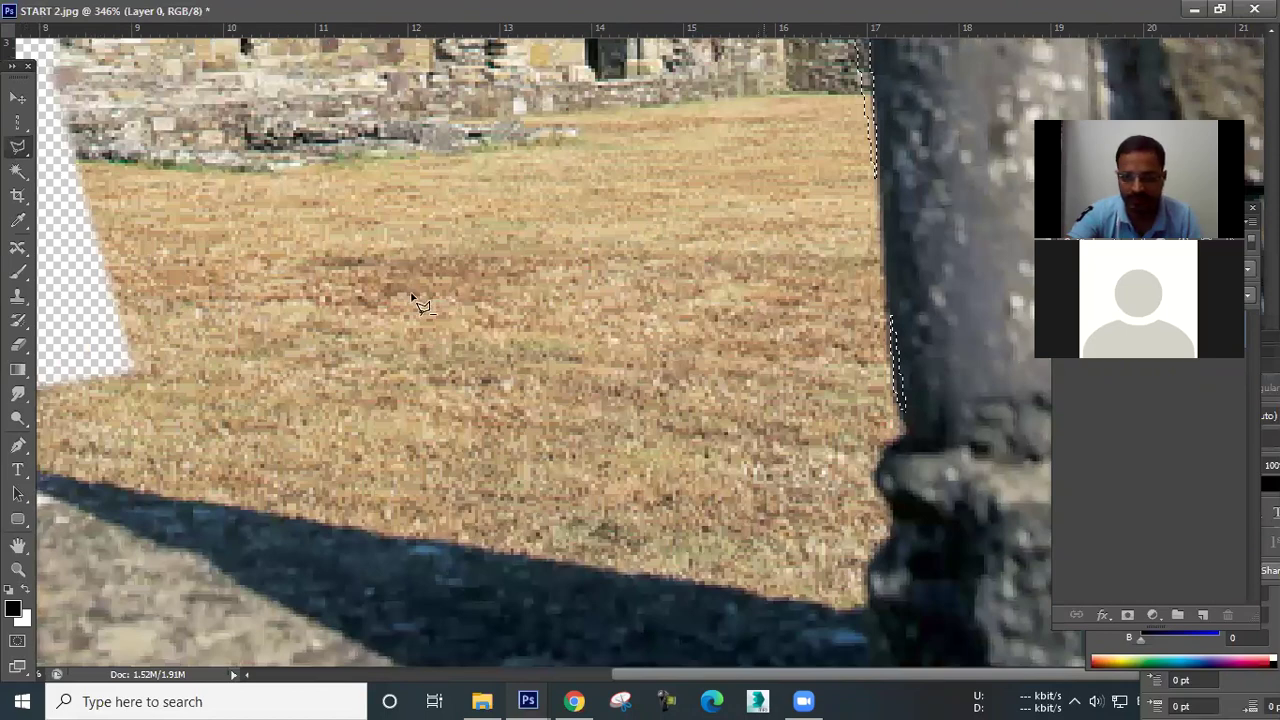
key(ctrl+0)
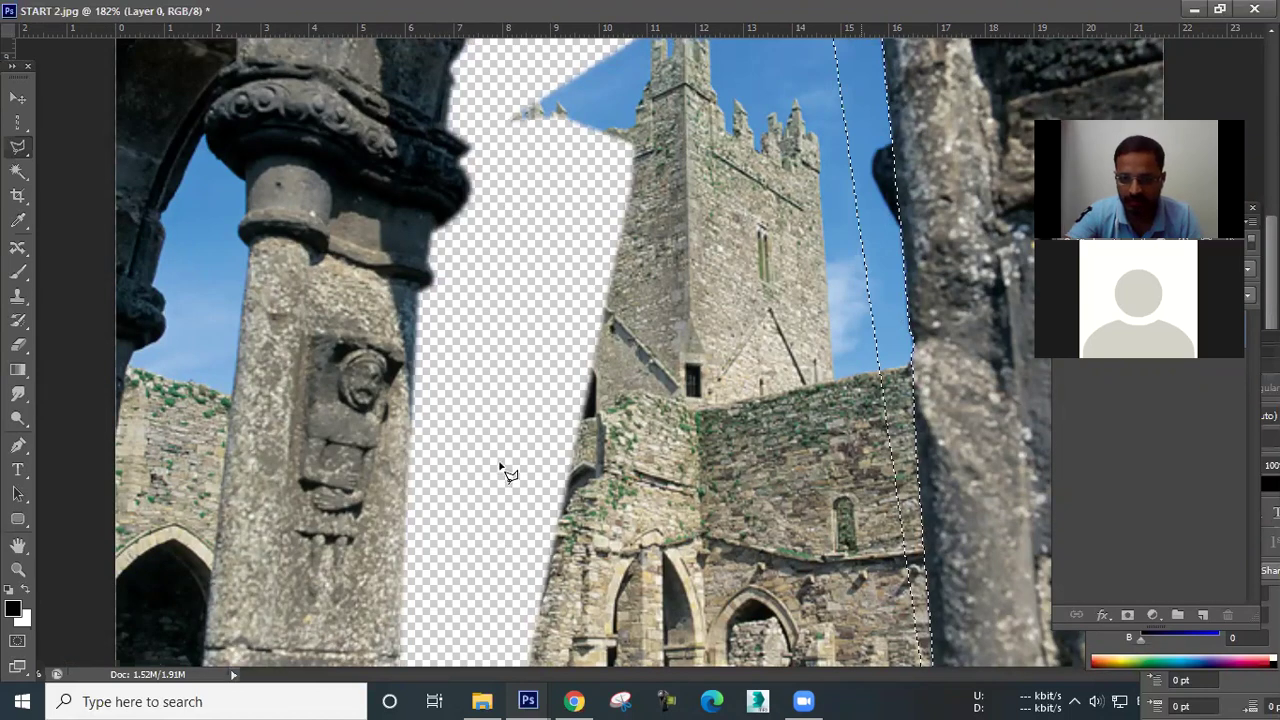
Return START 2.jpg from full screen to a floating window and enlarge the window to show the whole image.
scroll(505, 475, down, 2)
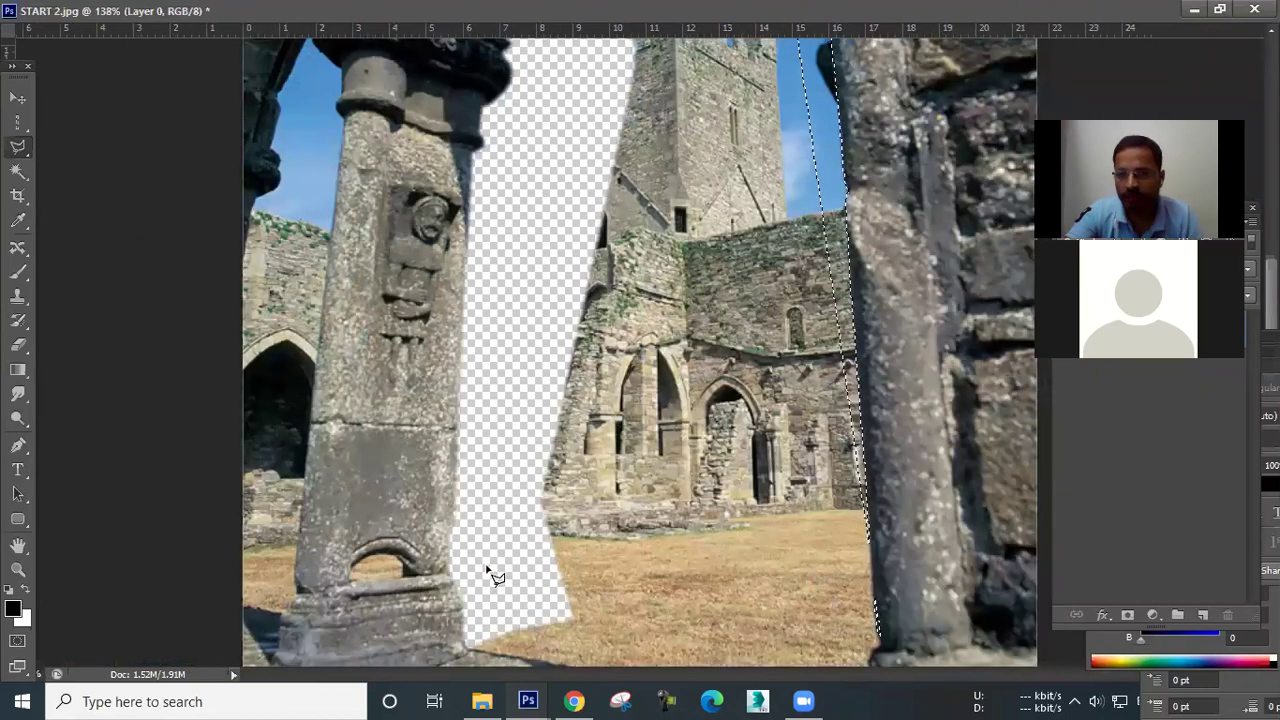
scroll(491, 572, down, 1)
scroll(500, 514, up, 4)
key(f)
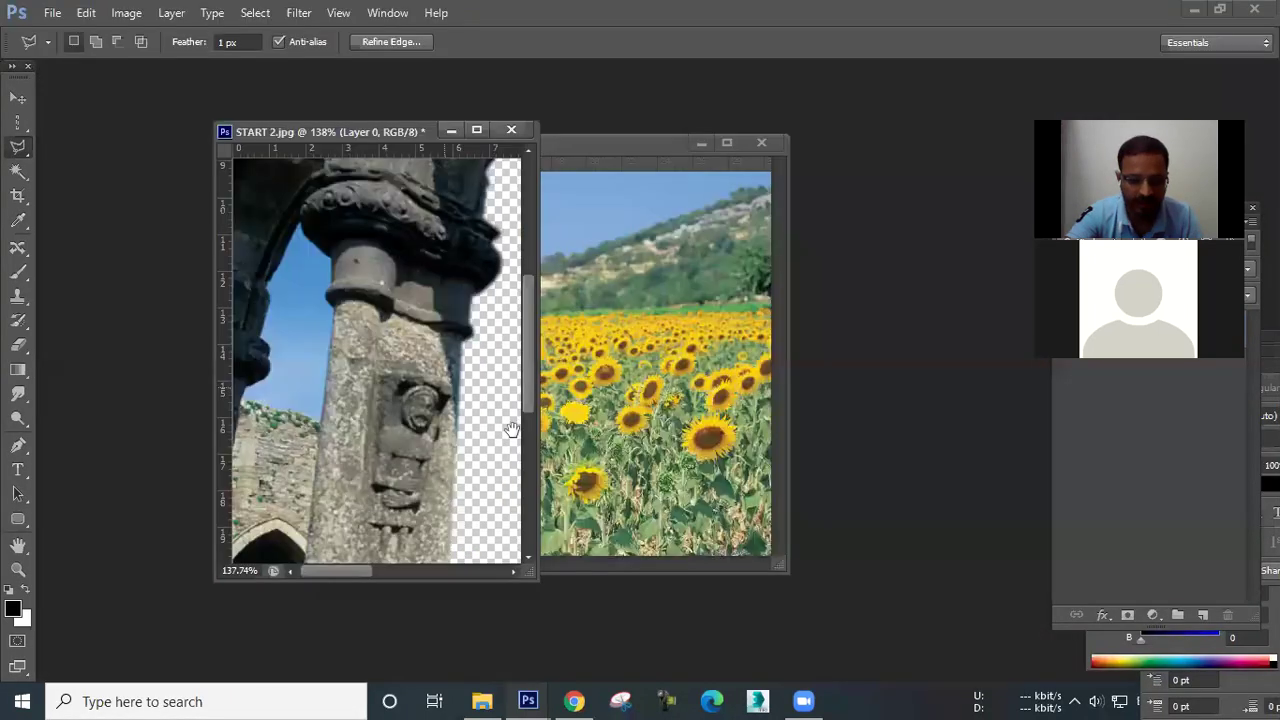
scroll(382, 295, down, 5)
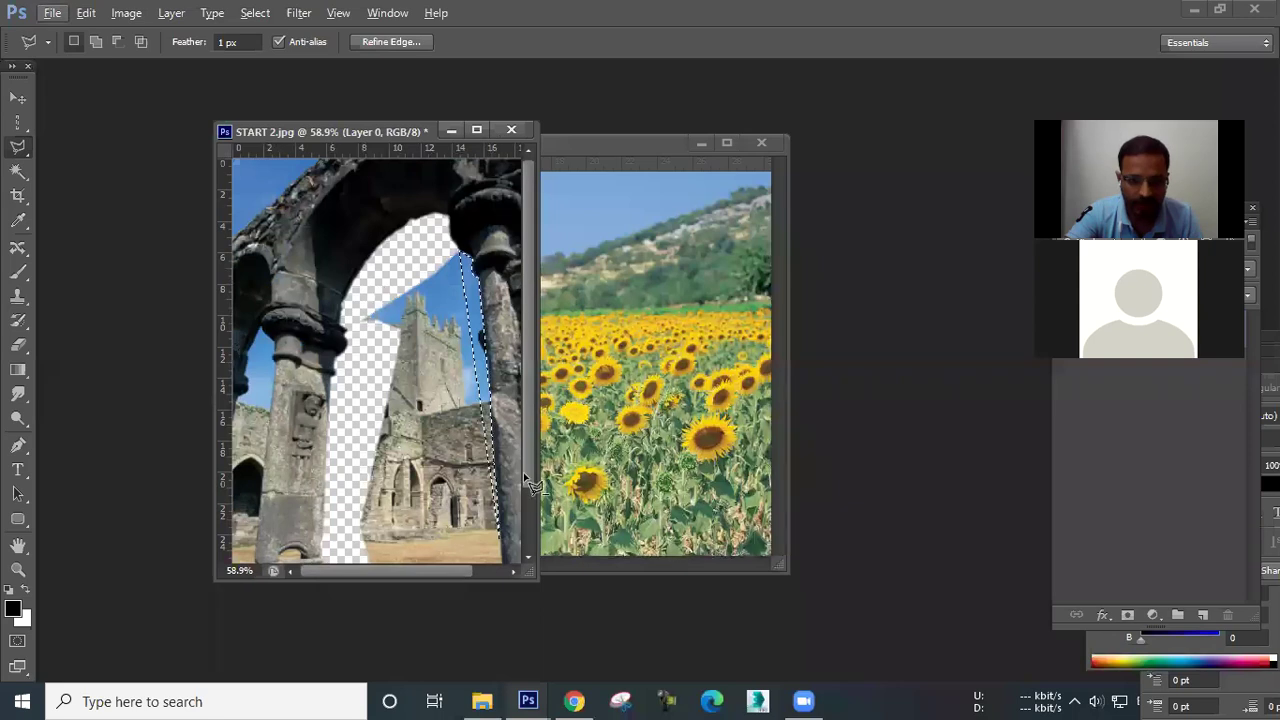
key(ctrl+0)
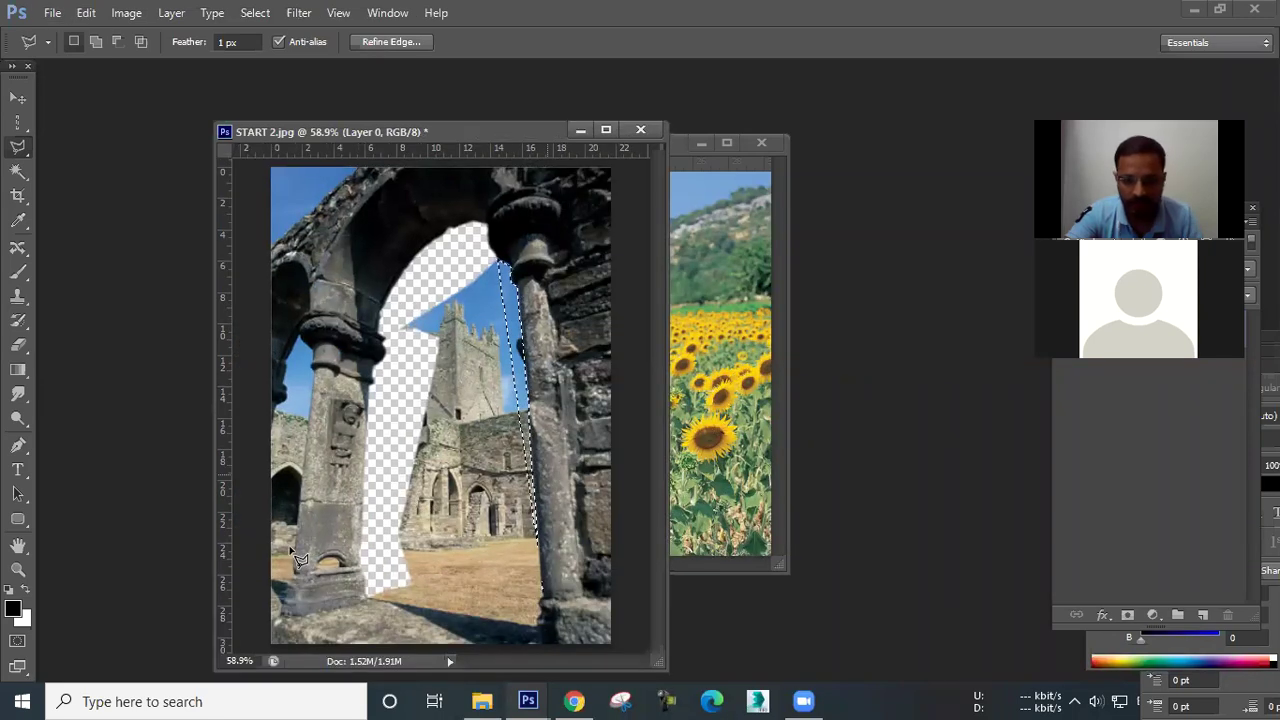
Delete the selected strip beside the right pillar and clear the selection.
key(Delete)
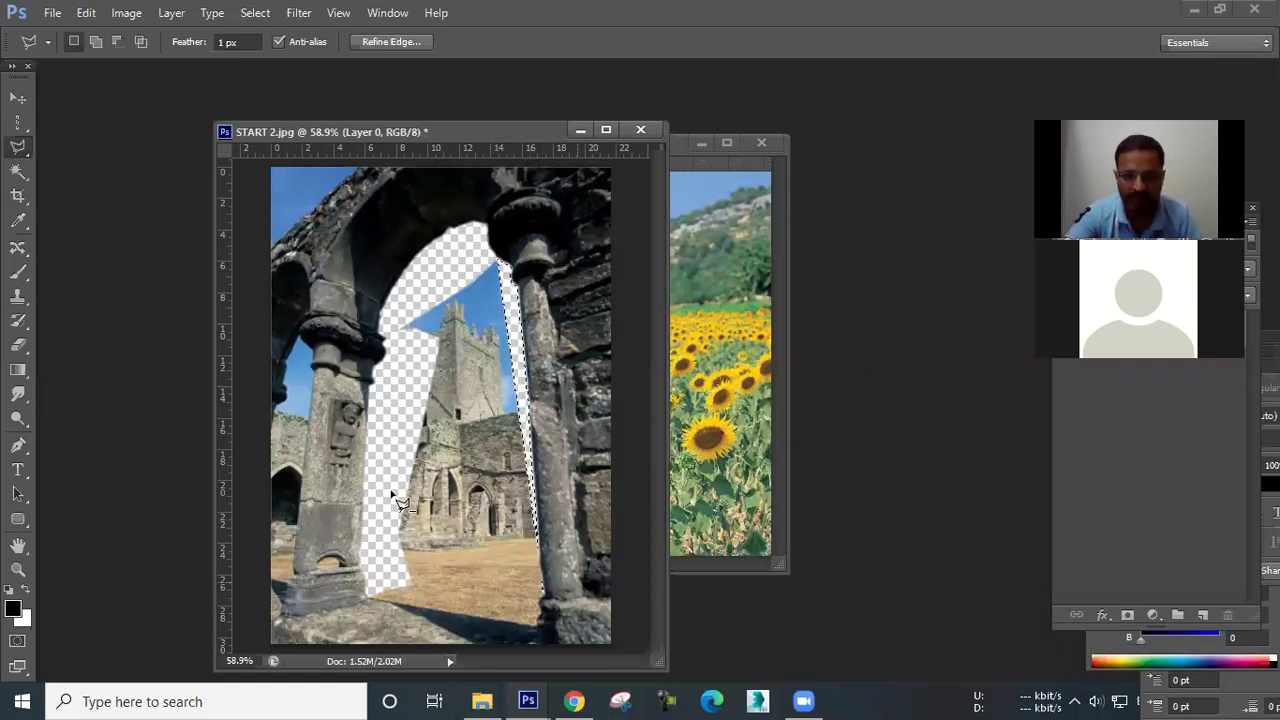
key(ctrl+z)
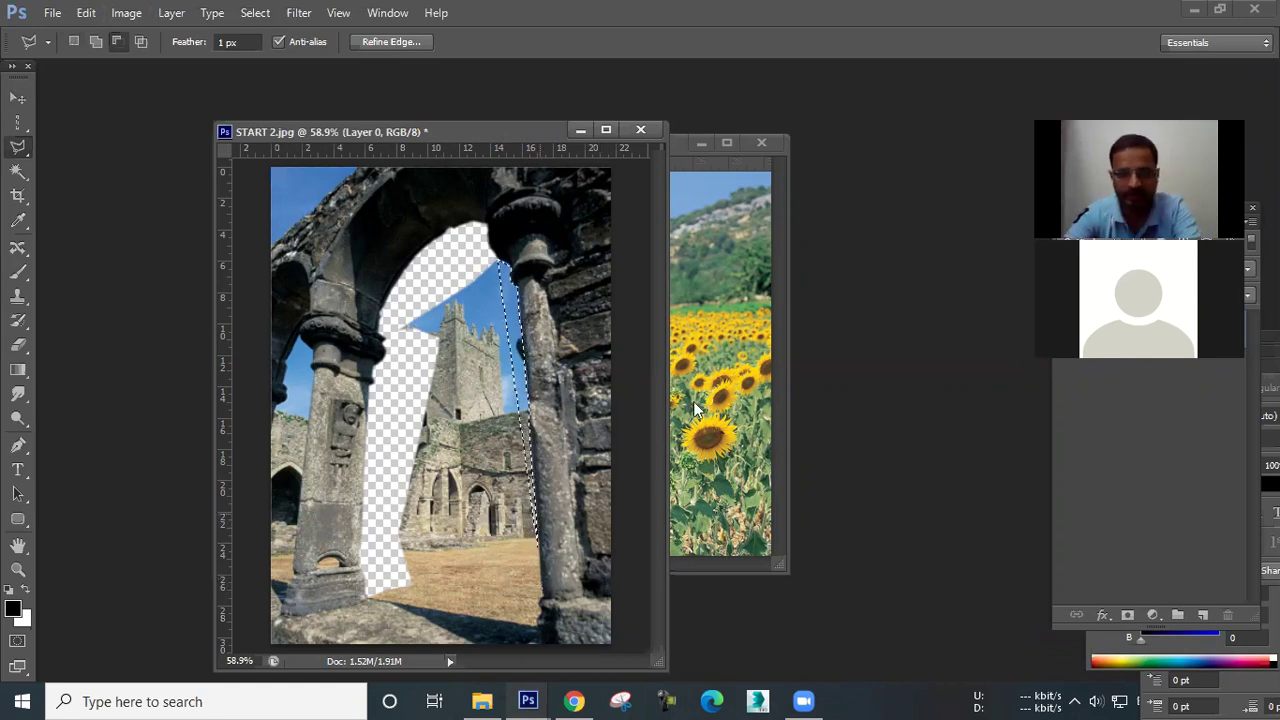
key(Delete)
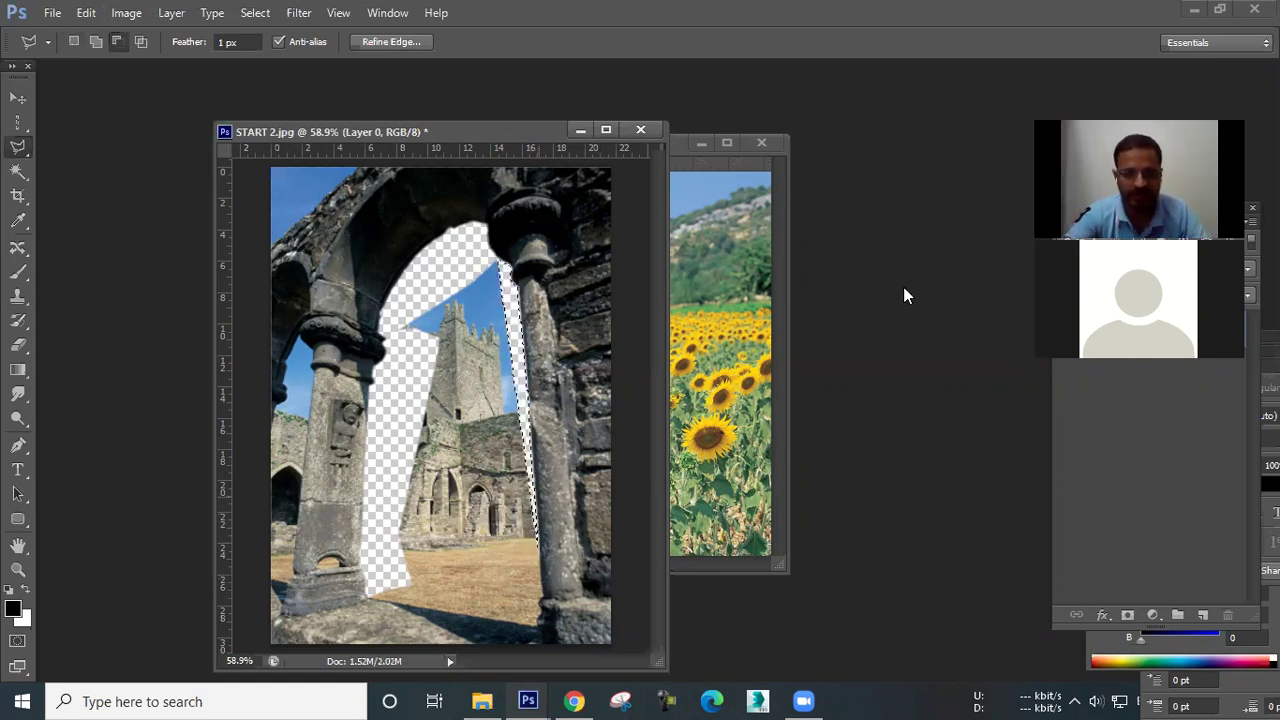
key(ctrl+d)
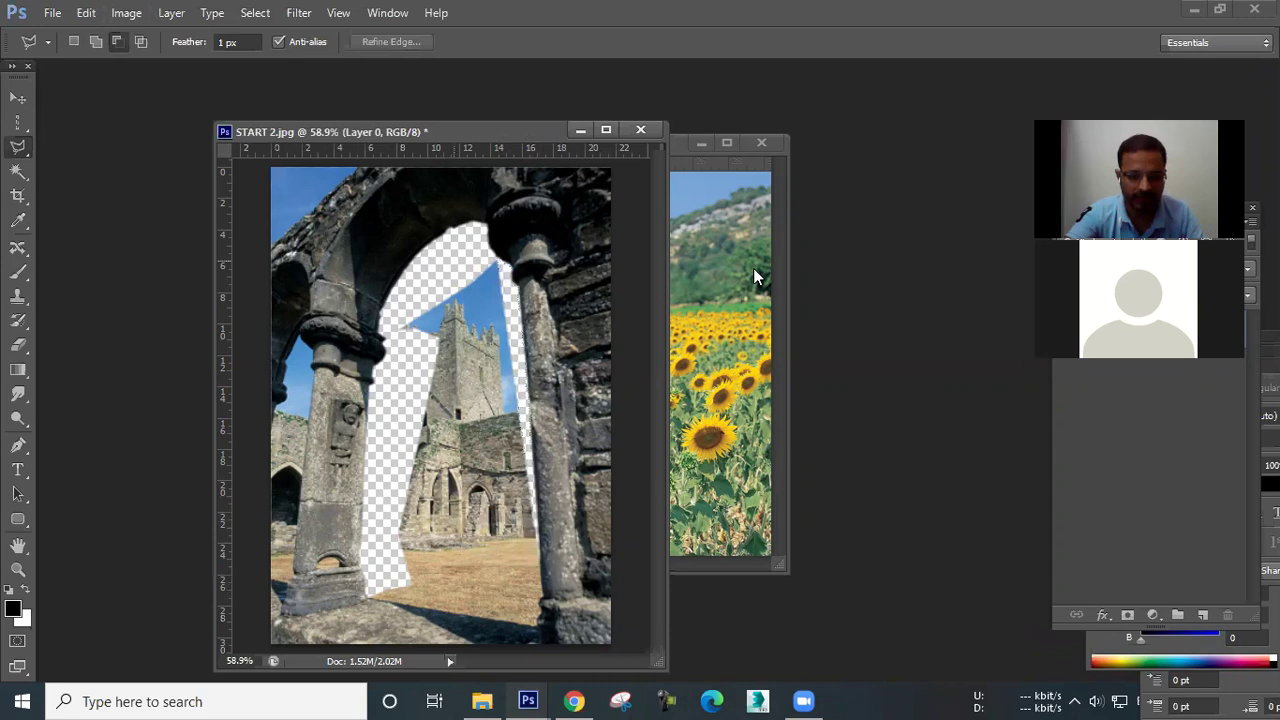
Outline the remaining tower, wall and sky inside the arch with the Polygonal Lasso, delete them and clear the selection.
click(428, 272)
click(497, 258)
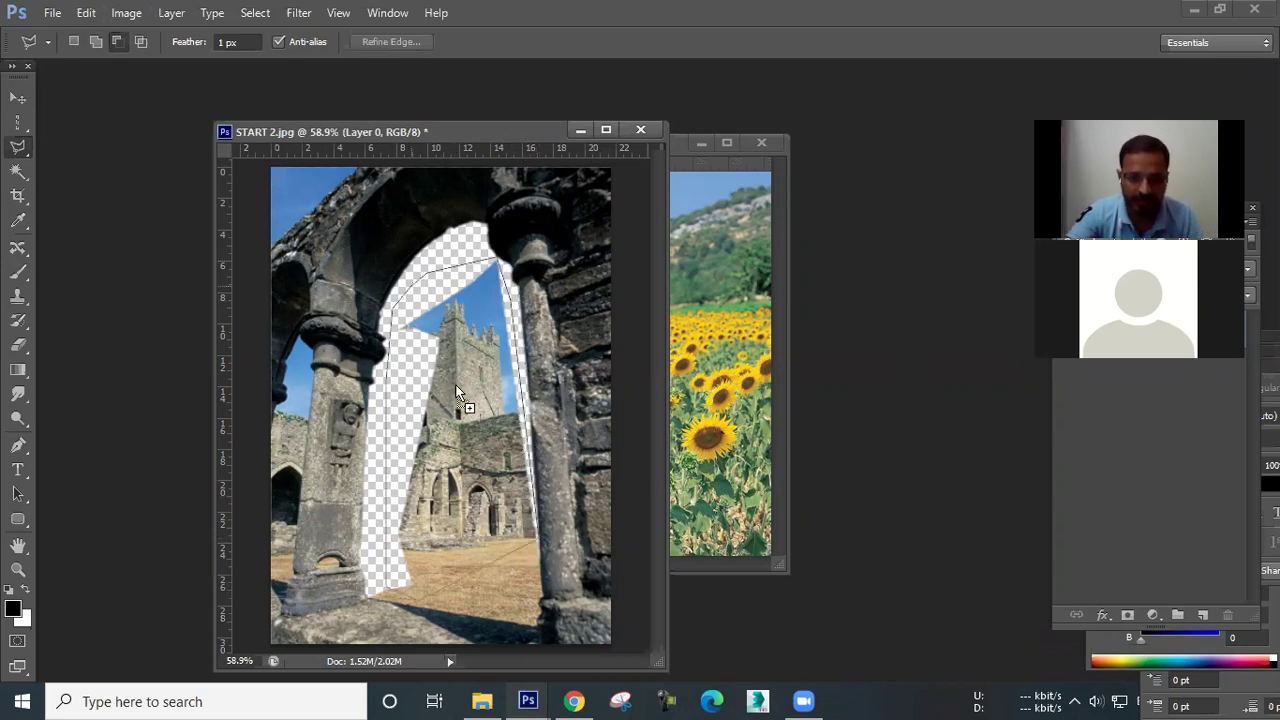
key(Return)
key(Delete)
key(ctrl+d)
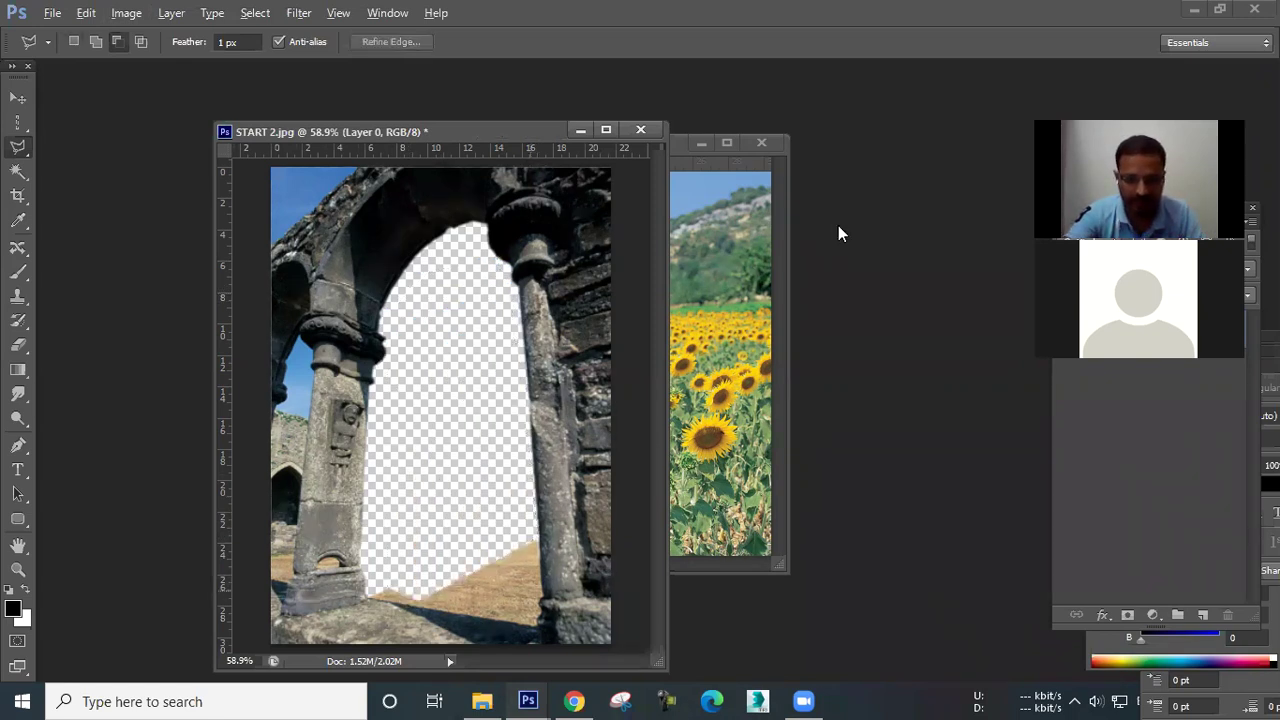
Outline the leftover grass with the Polygonal Lasso, down the right pillar base and along the shadow edge to the left pillar.
scroll(552, 606, up, 5)
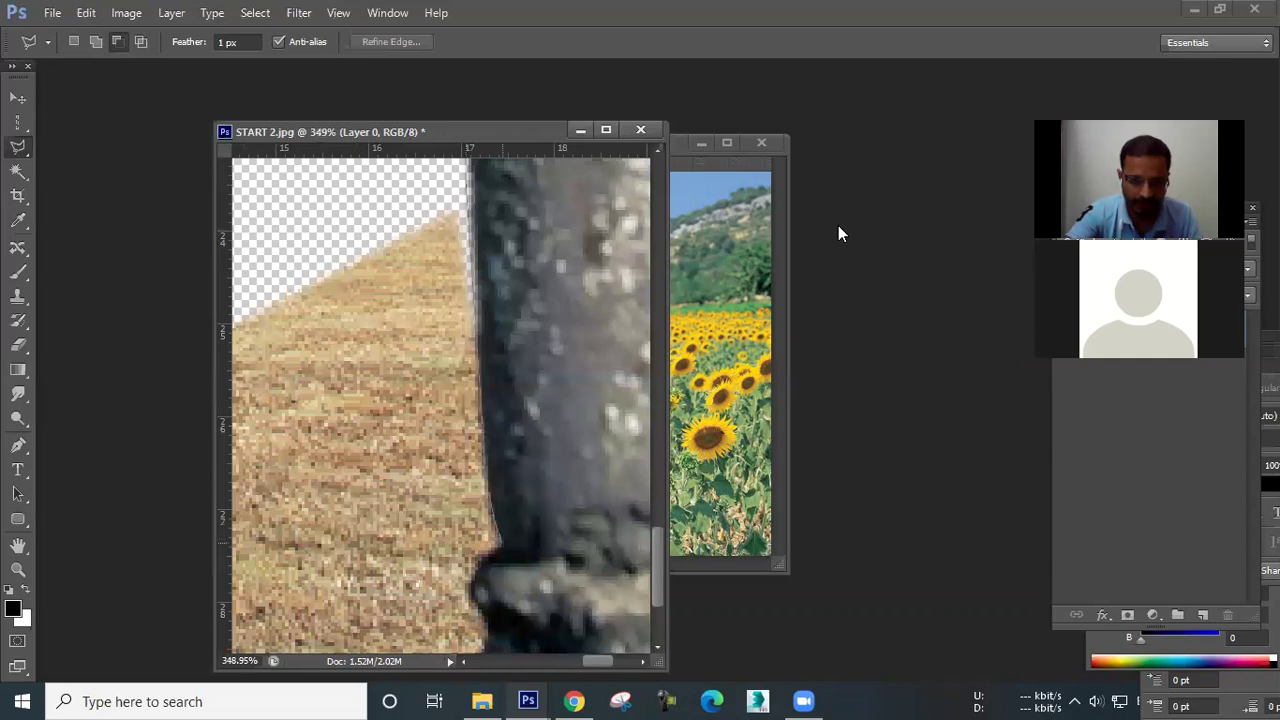
drag(503, 543, 510, 457)
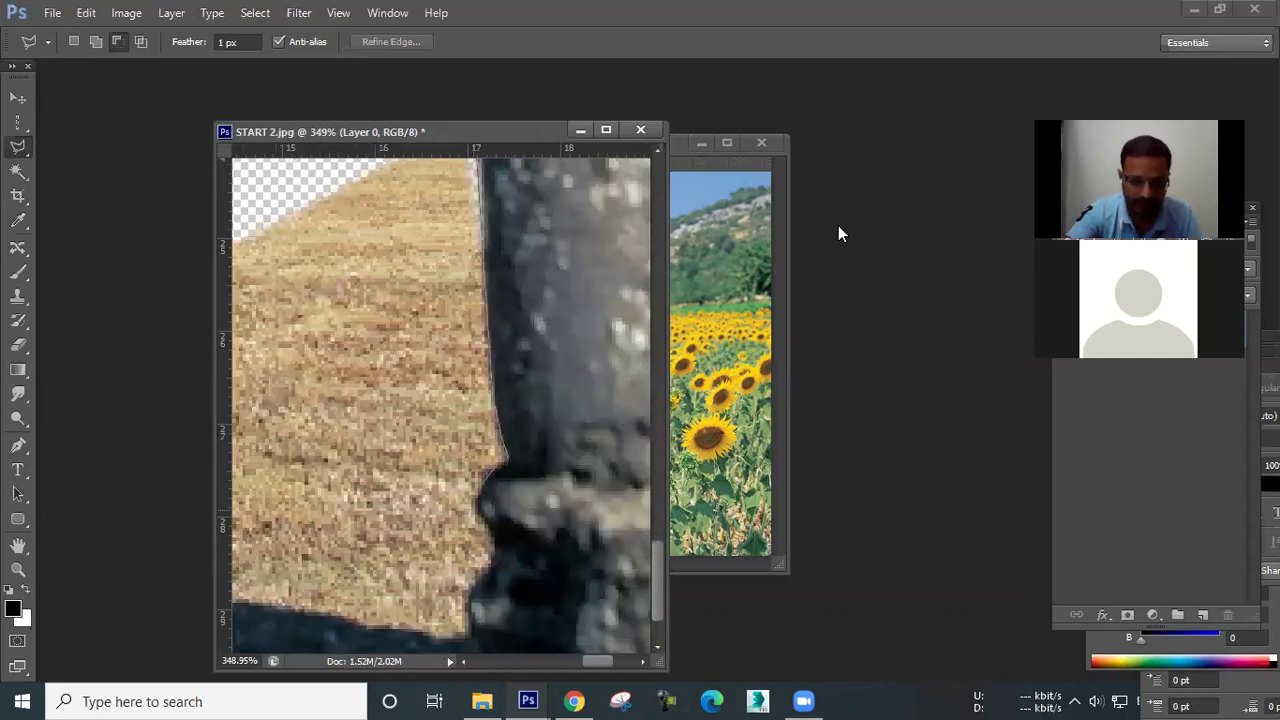
scroll(813, 204, down, 2)
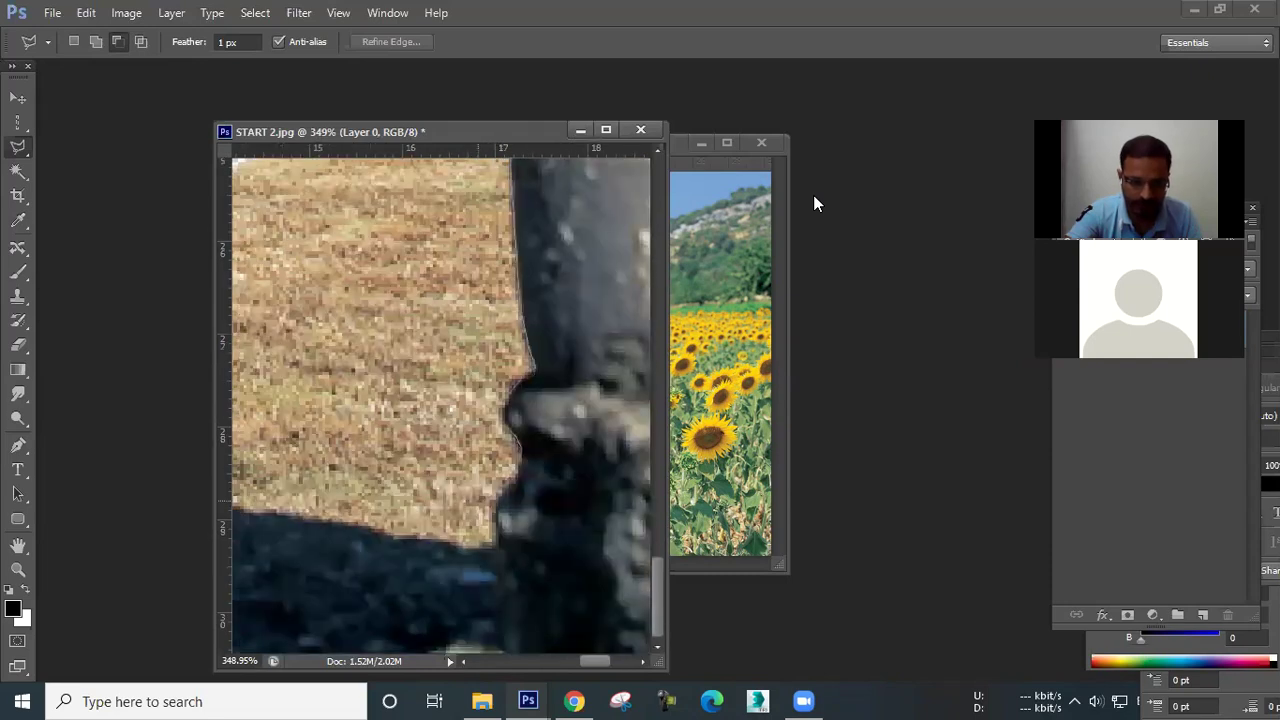
scroll(813, 204, left, 3)
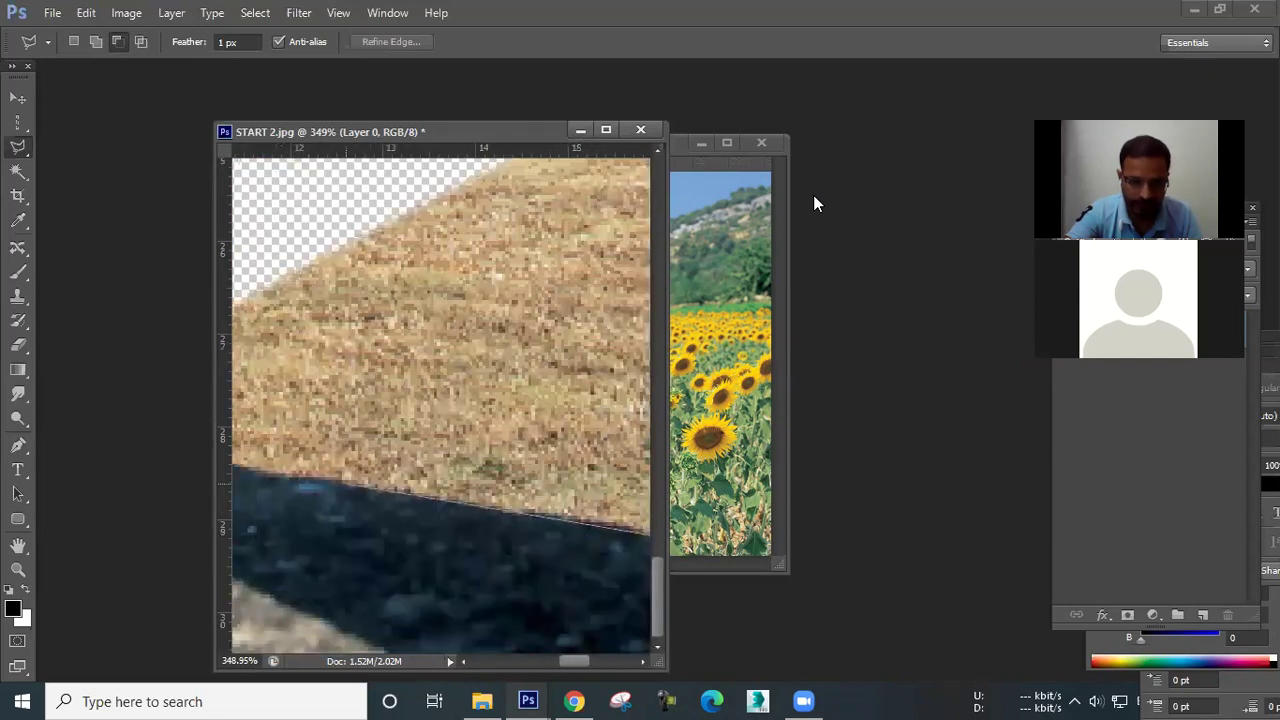
scroll(813, 195, left, 5)
scroll(440, 405, left, 1)
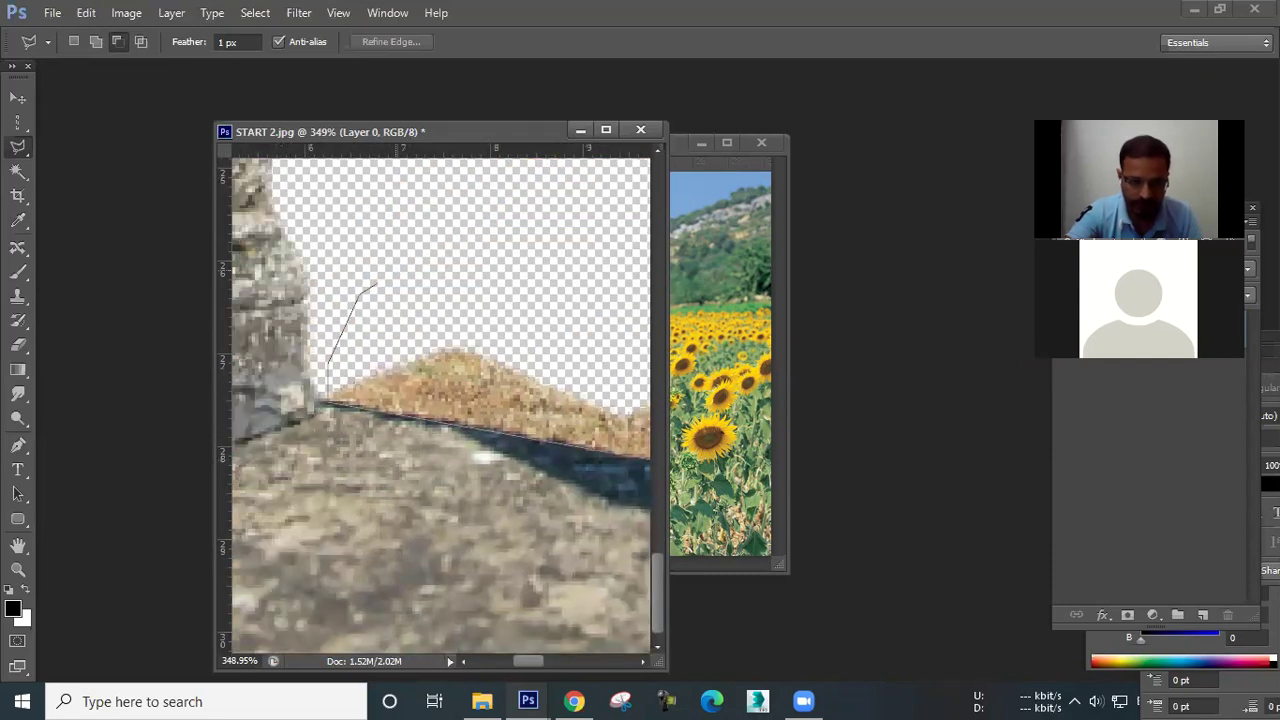
double_click(377, 284)
Delete the selected grass at the foot of the arch and clear the selection.
key(ctrl+minus)
key(ctrl+minus)
key(ctrl+minus)
key(ctrl+minus)
key(Delete)
key(ctrl+d)
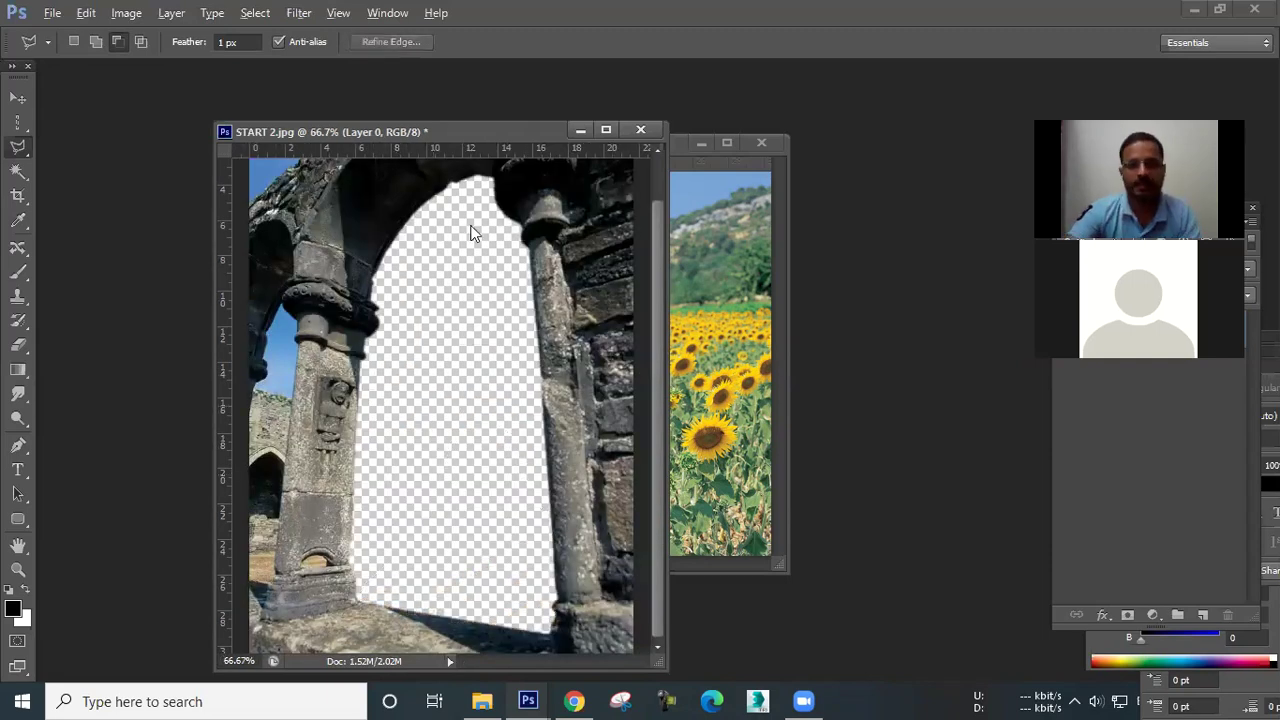
Outline the small rounded opening in the left pillar's base with the Polygonal Lasso, delete its contents and clear the selection.
drag(309, 590, 777, 315)
scroll(428, 374, up, 3)
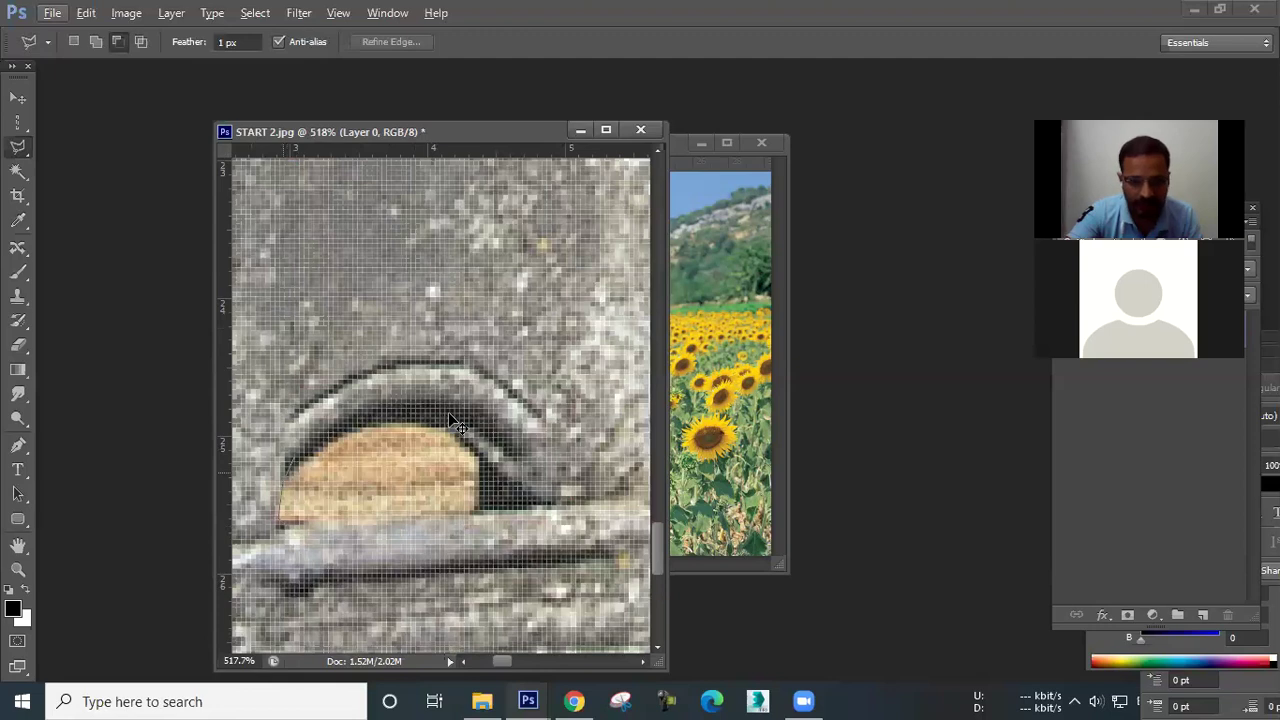
key(ctrl+z)
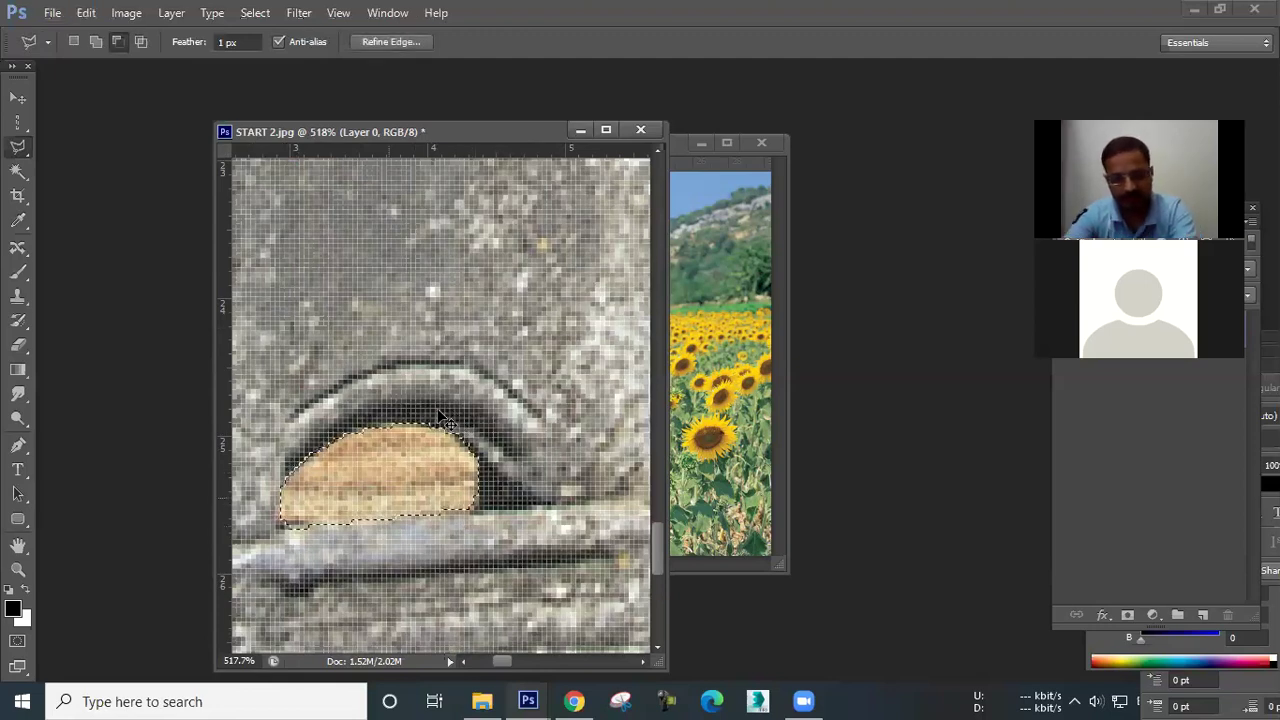
key(Delete)
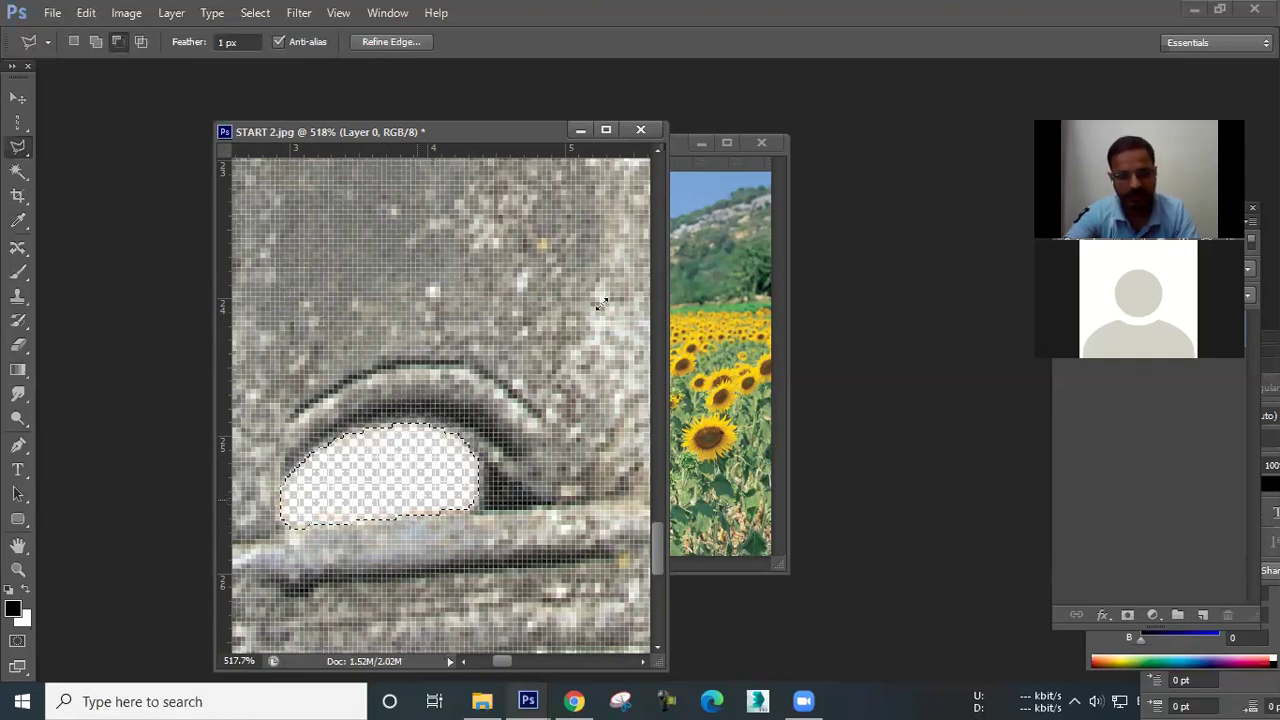
key(ctrl+d)
key(ctrl+0)
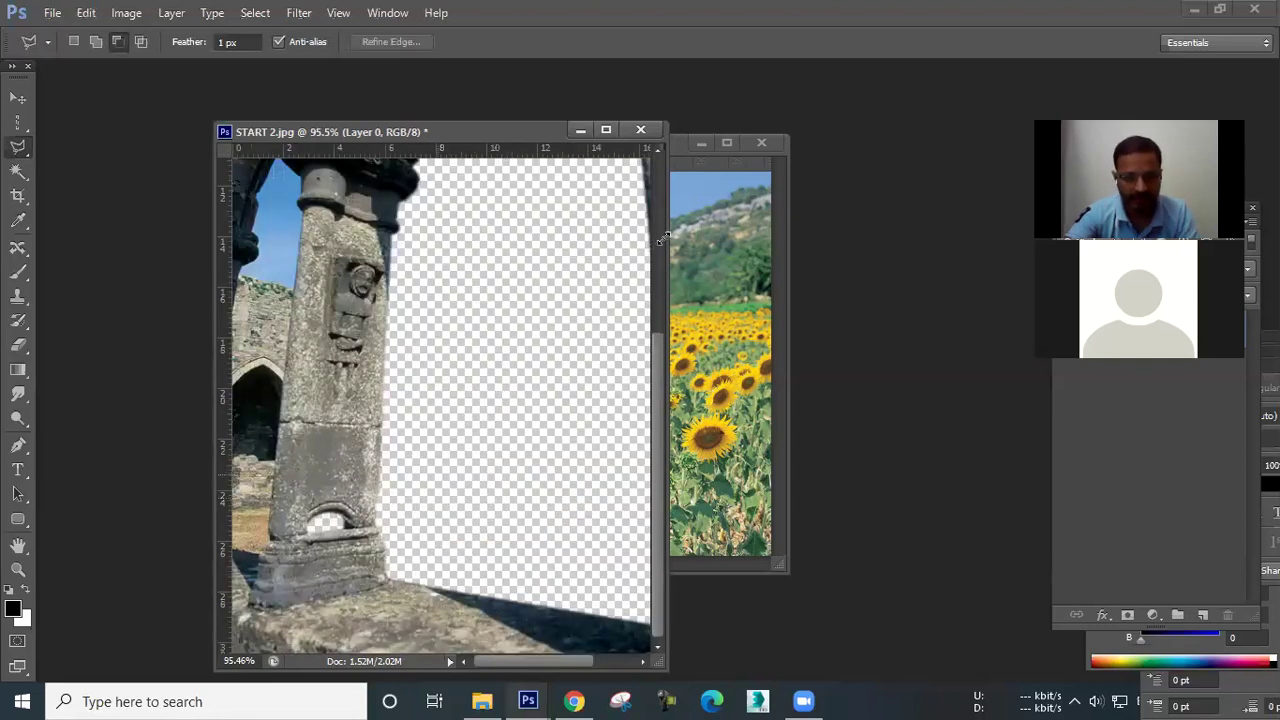
key(ctrl+0)
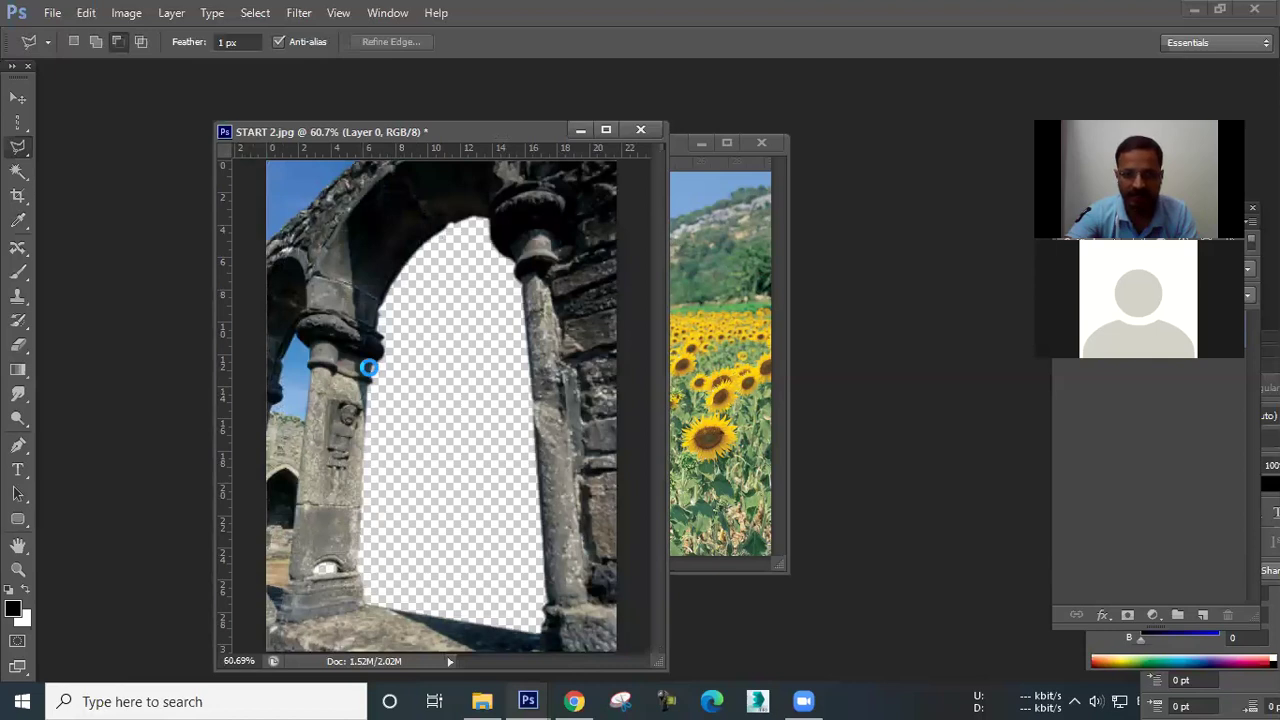
Copy the sunflower picture from SUN FLOWER 2.jpg into START 2.jpg with the Move tool and place it beneath the arch layer.
key(v)
key(ctrl+minus)
key(ctrl+Tab)
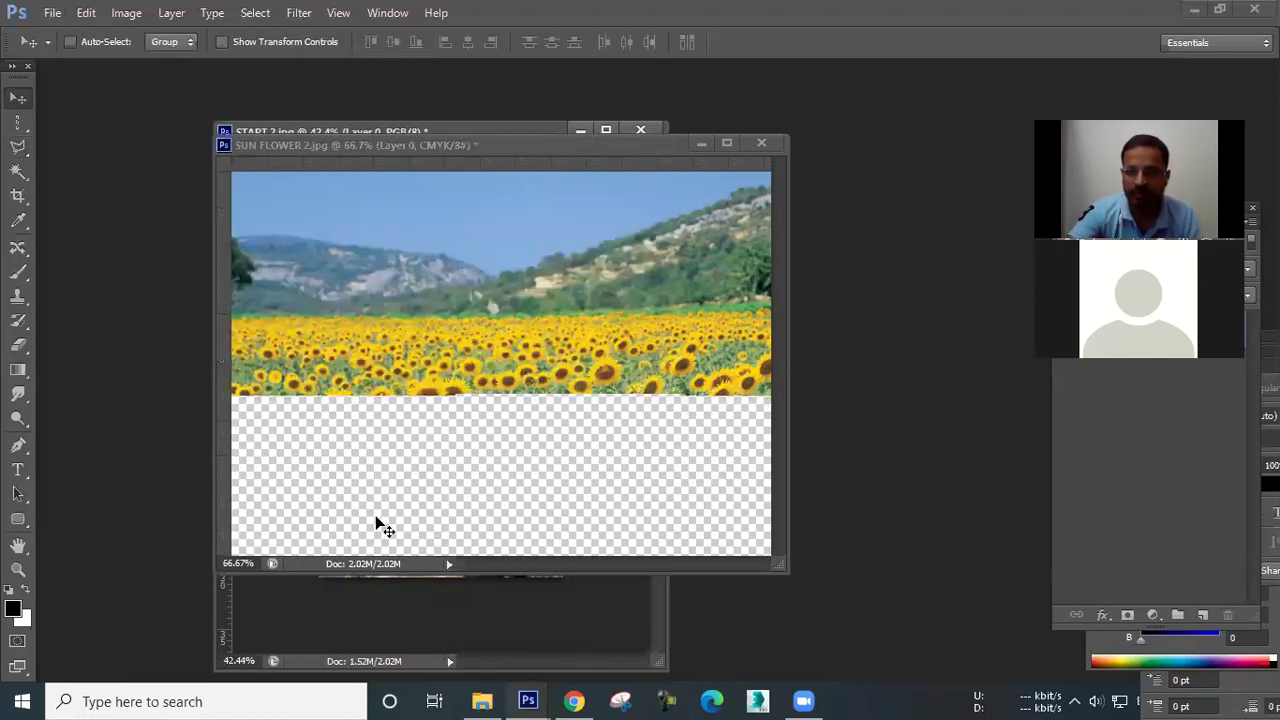
drag(440, 145, 865, 233)
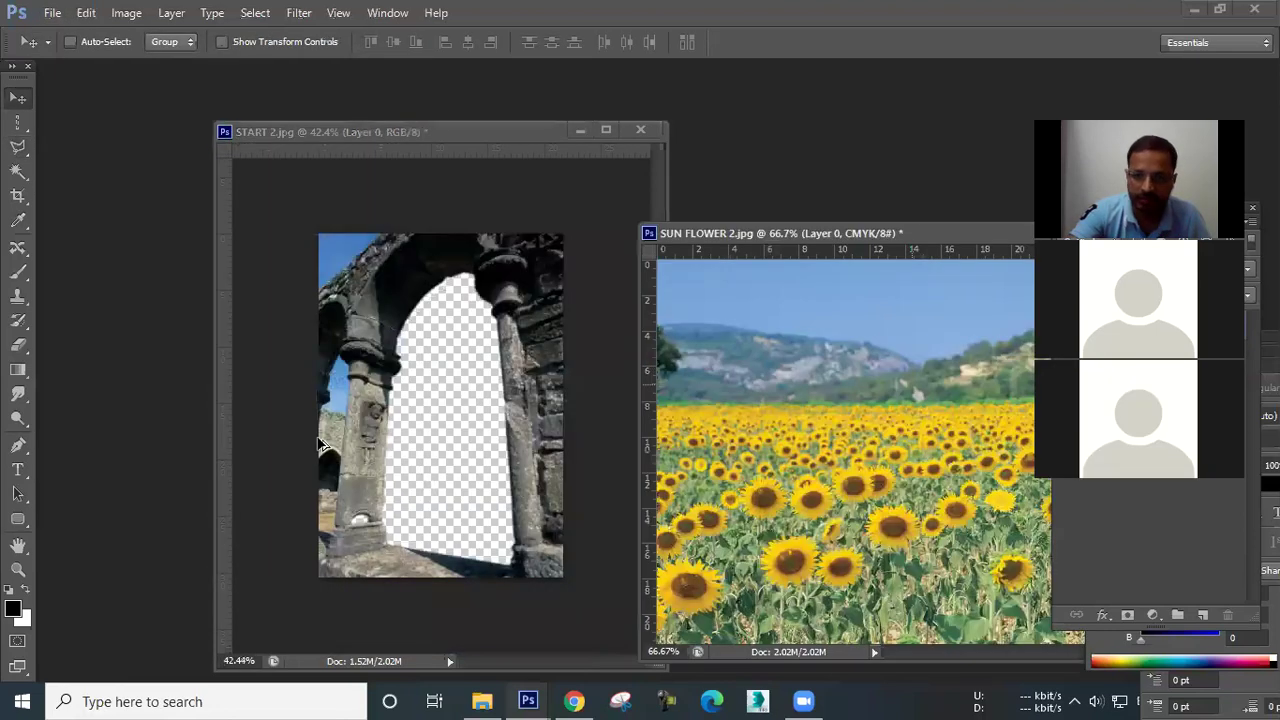
drag(318, 444, 301, 400)
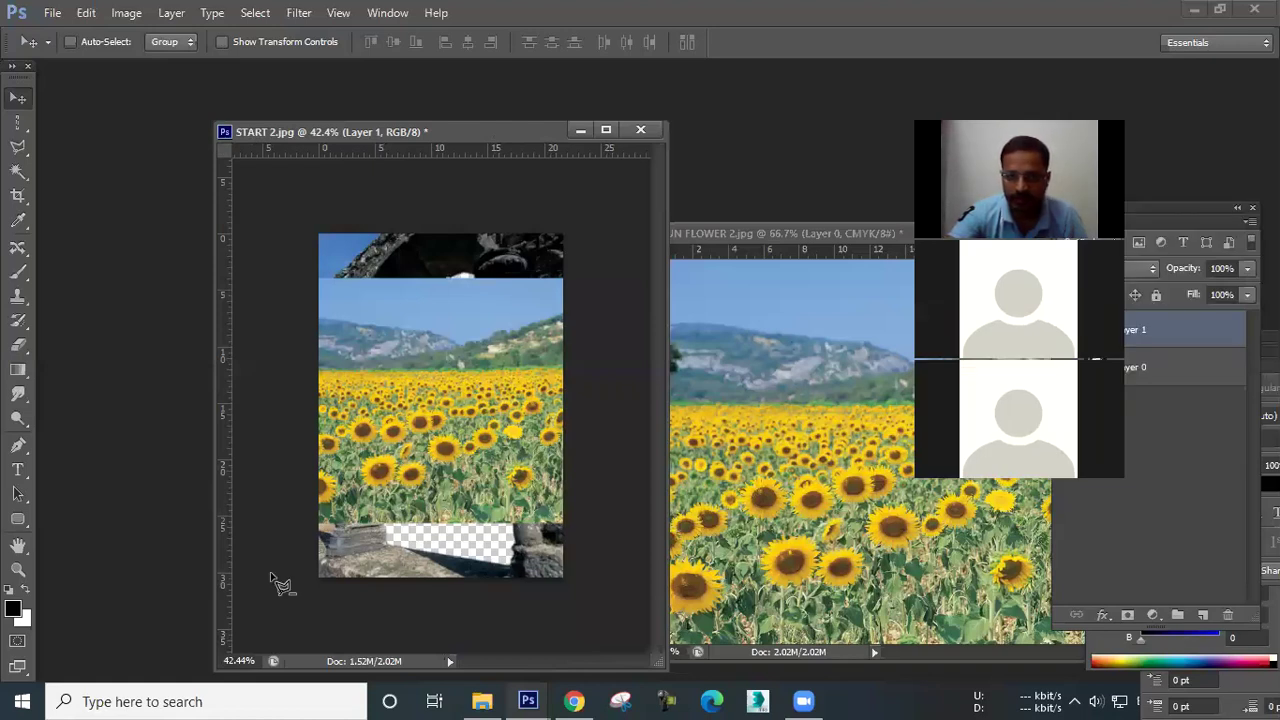
key(ctrl+[)
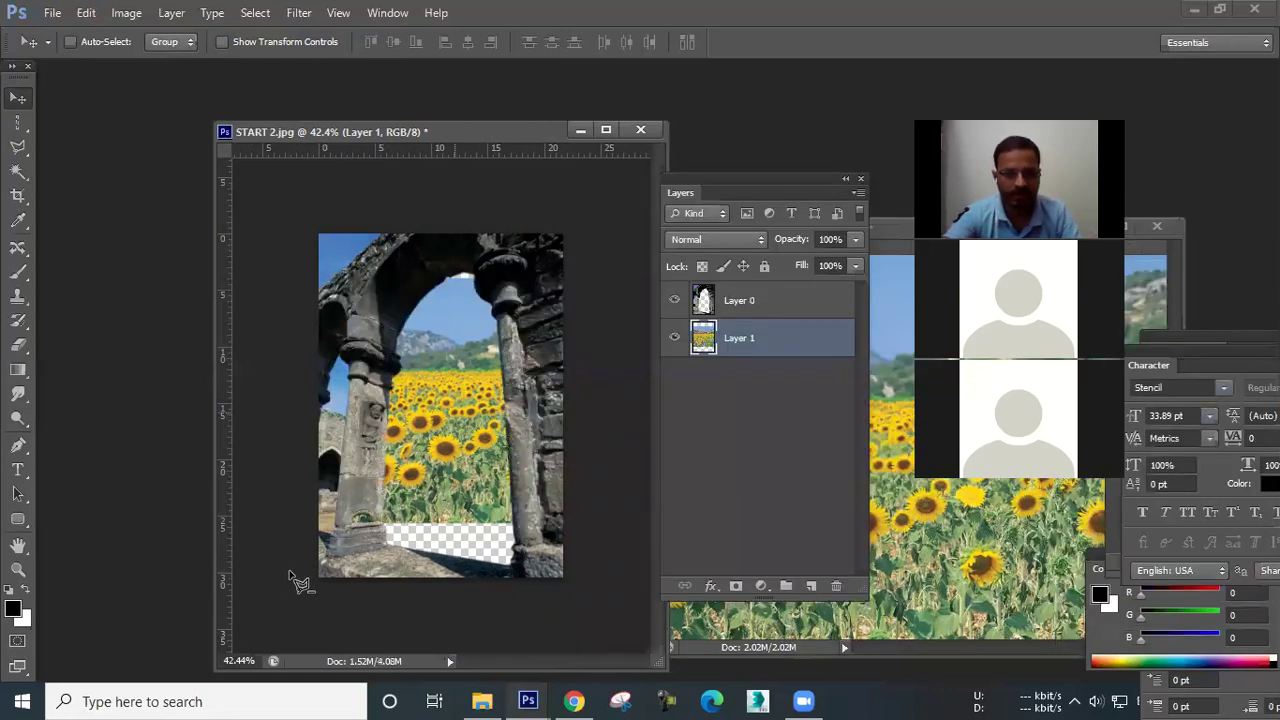
Scale the sunflower layer to about 154% with Free Transform and position it to fill the opening of the arch.
key(ctrl+t)
key(ctrl+0)
drag(606, 301, 653, 265)
drag(770, 315, 770, 322)
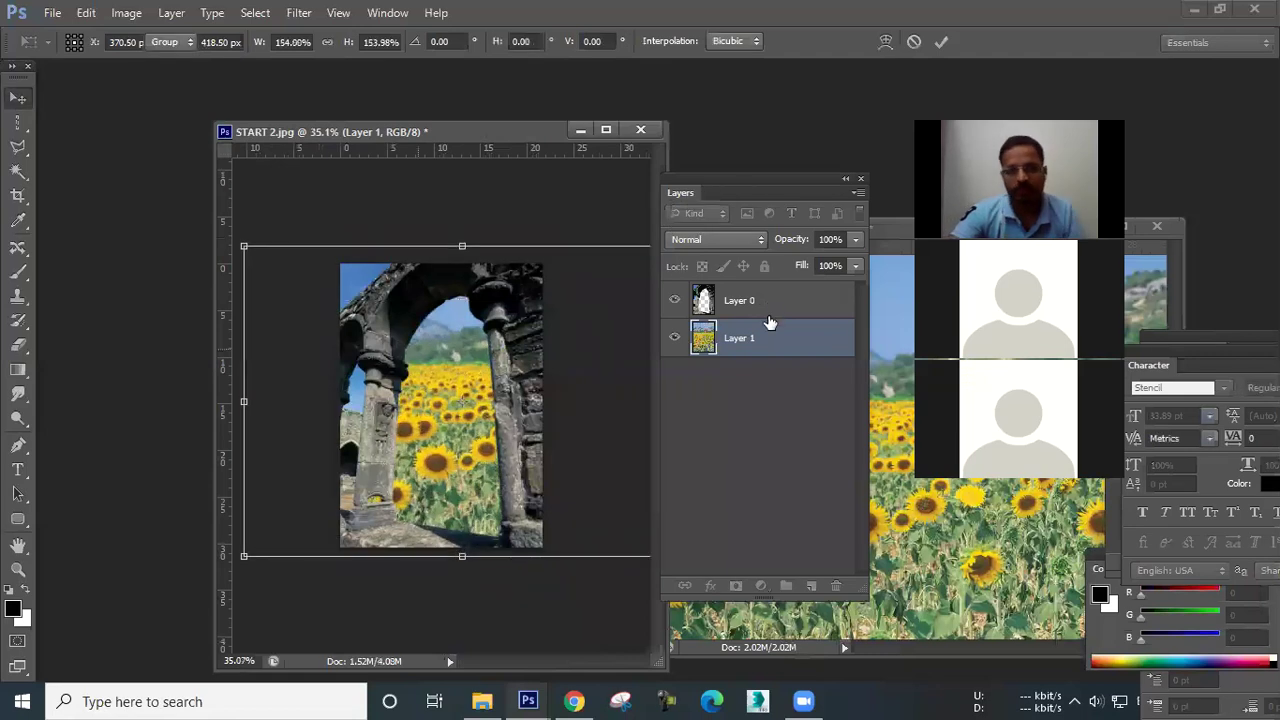
key(Return)
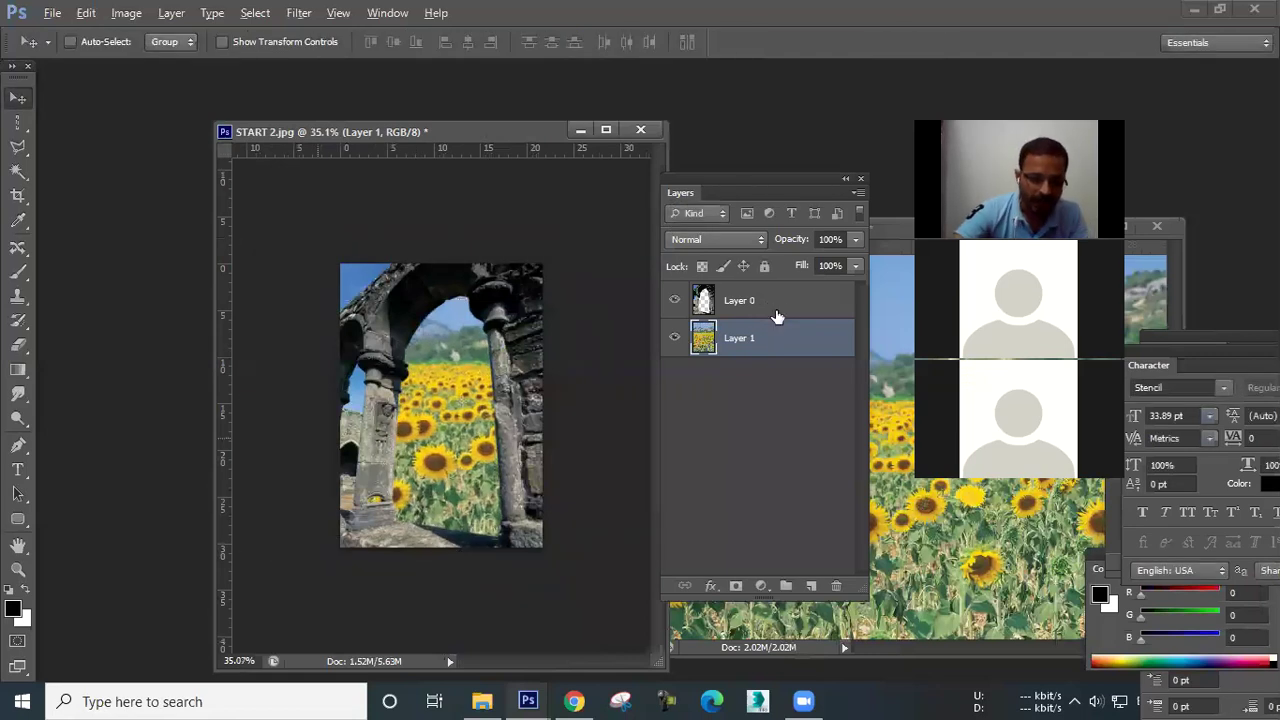
key(ctrl+0)
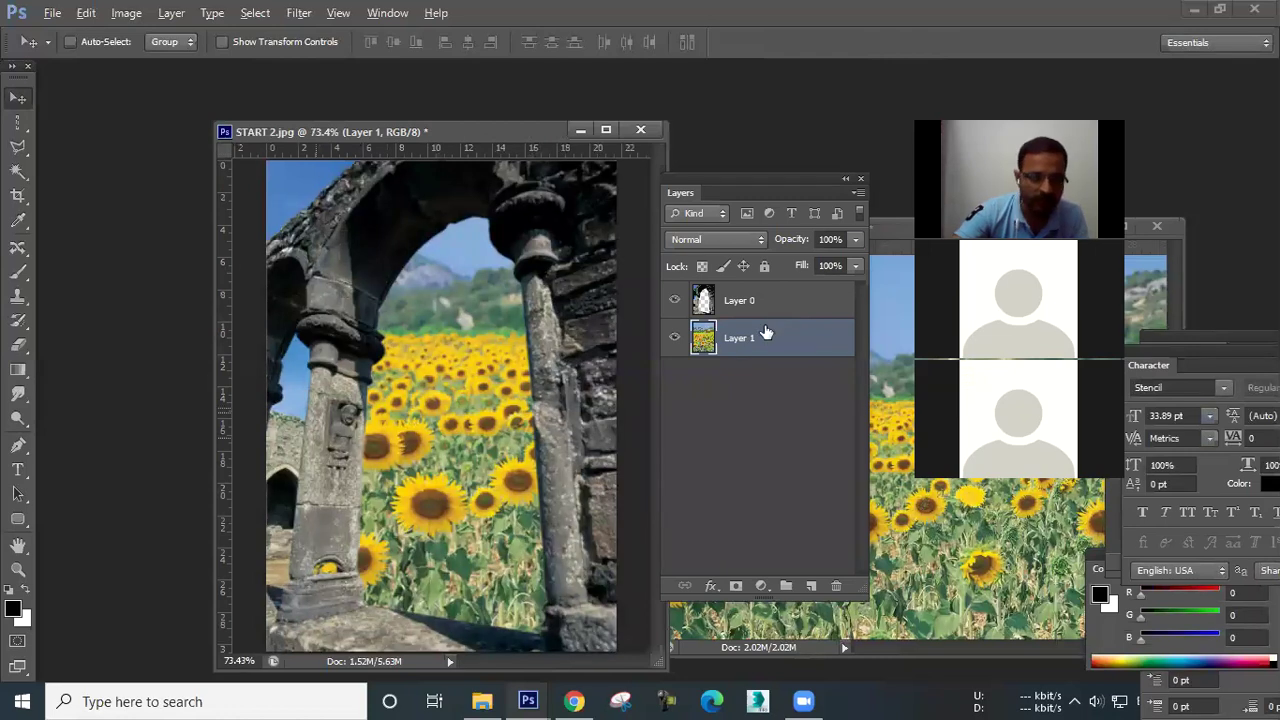
Outline the narrow gap beside the left pillar with the Polygonal Lasso, delete it from the arch layer and clear the selection.
key(ctrl+minus)
key(l)
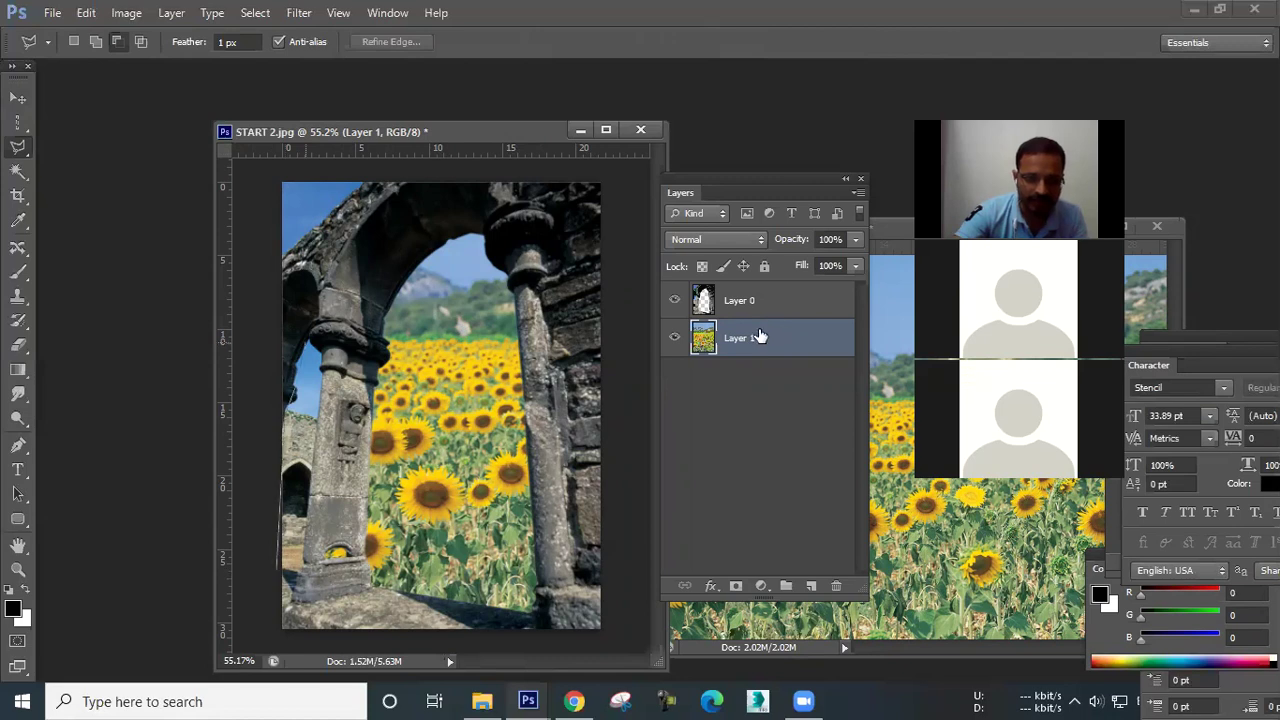
key(Return)
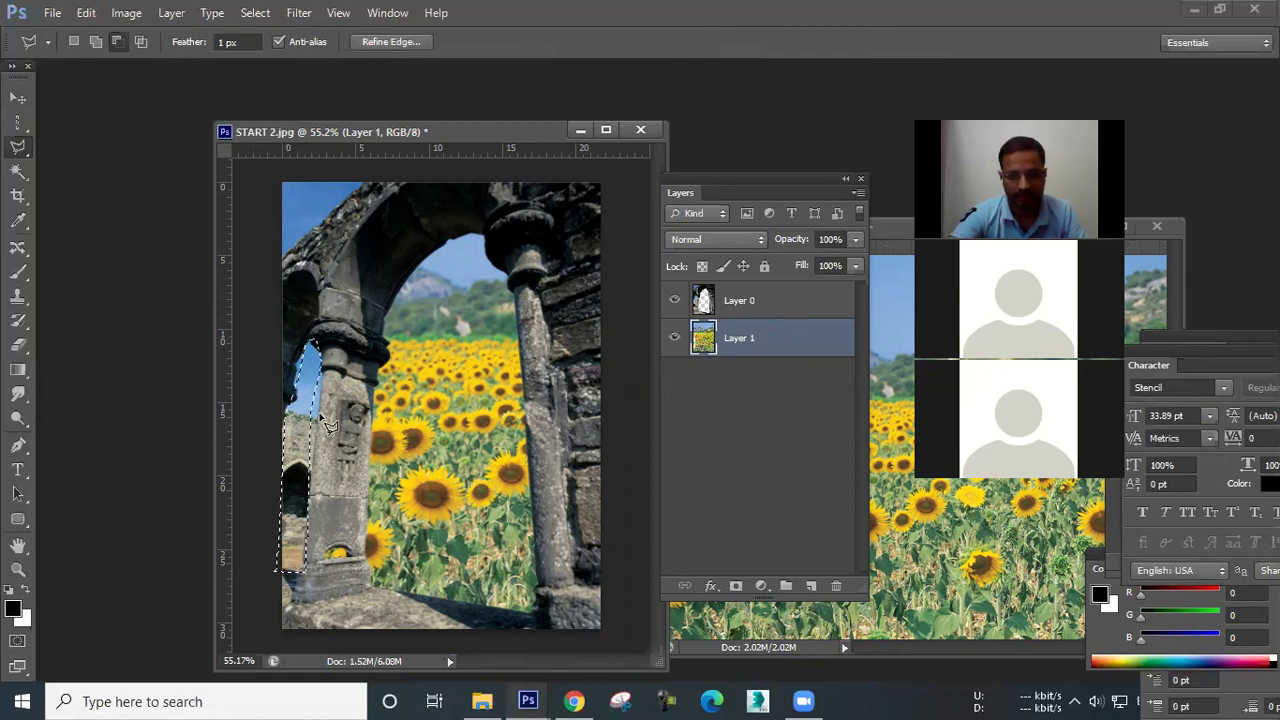
key(alt+])
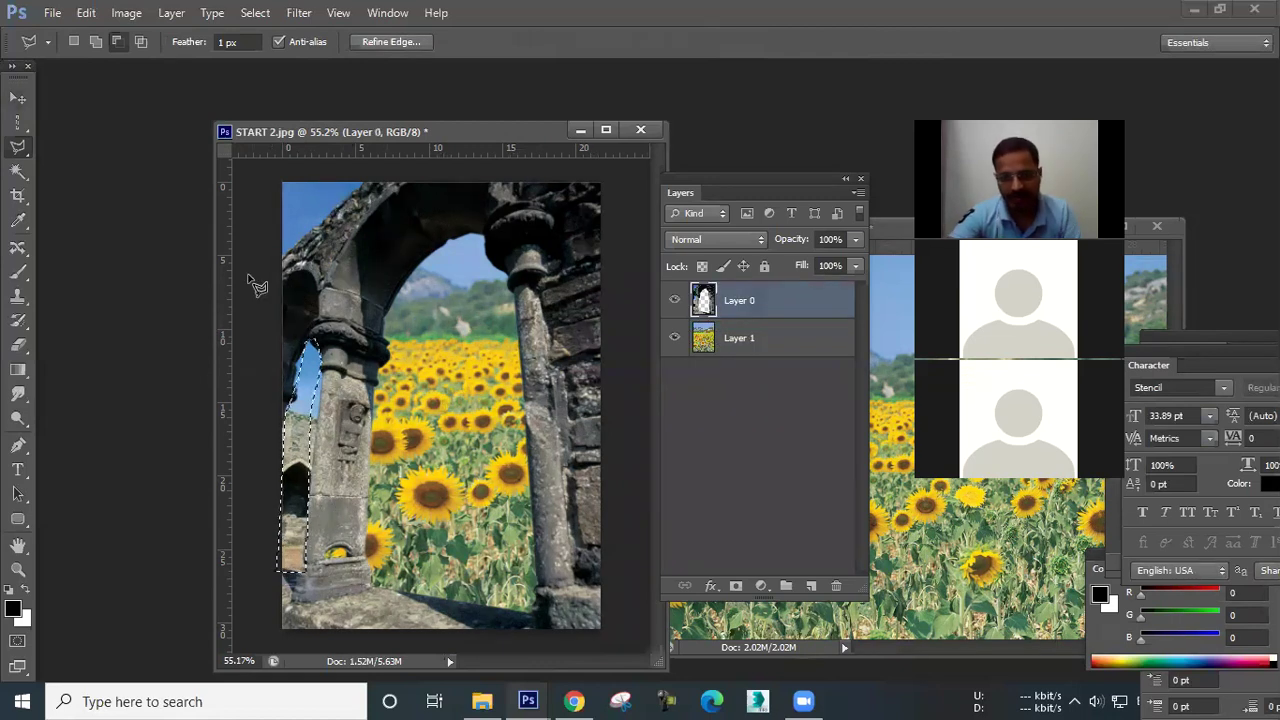
key(Delete)
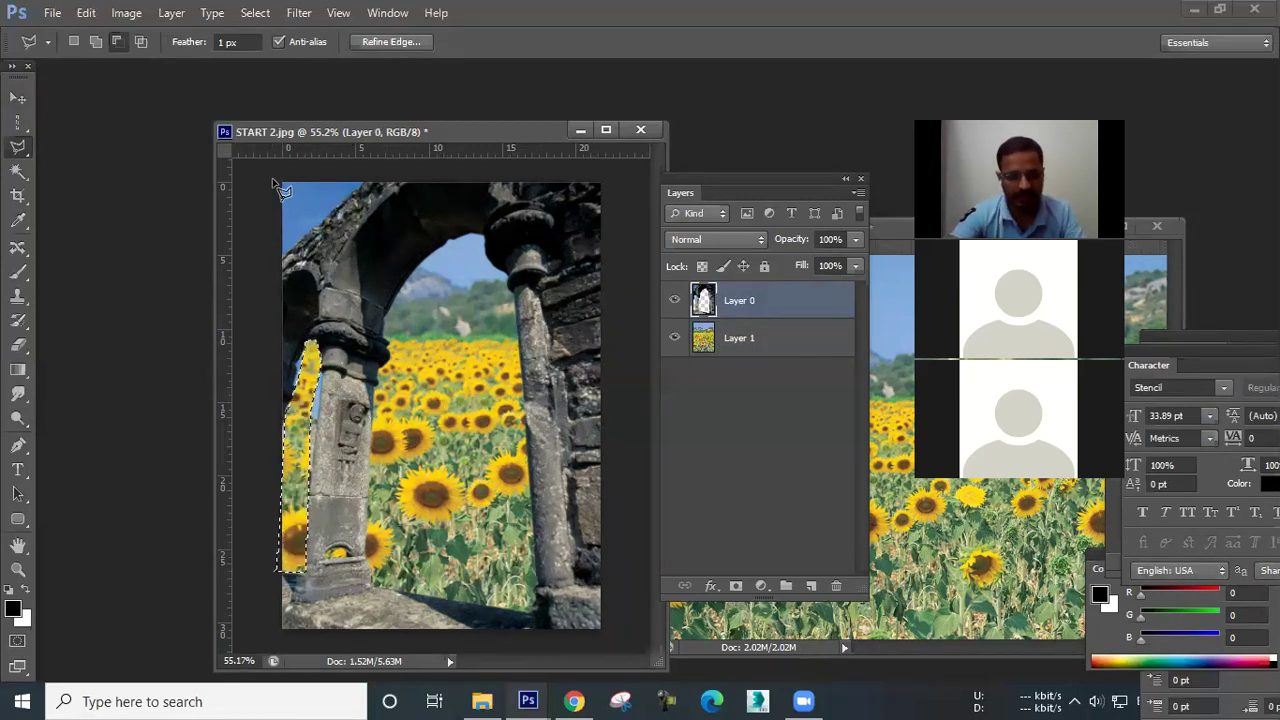
key(ctrl+d)
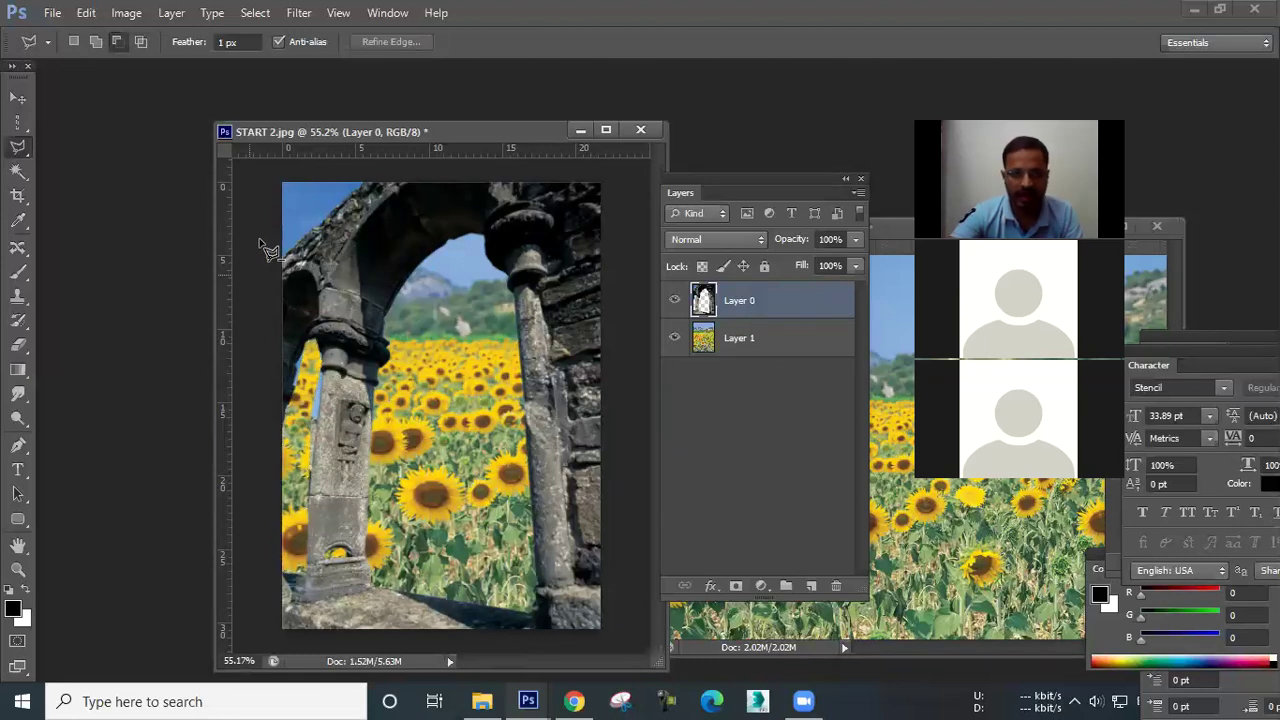
Outline the corner of sky above the arch's outer edge with the Polygonal Lasso, delete it and clear the selection.
click(262, 232)
click(272, 180)
click(345, 170)
click(375, 180)
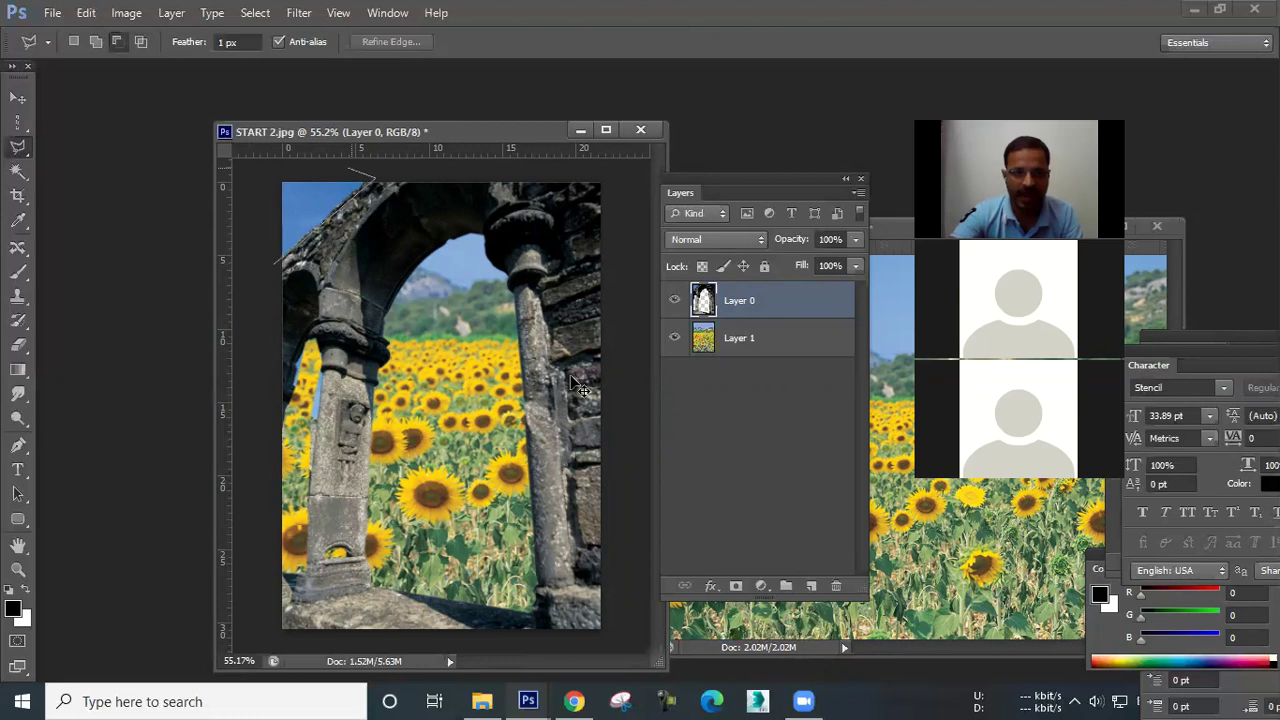
double_click(300, 222)
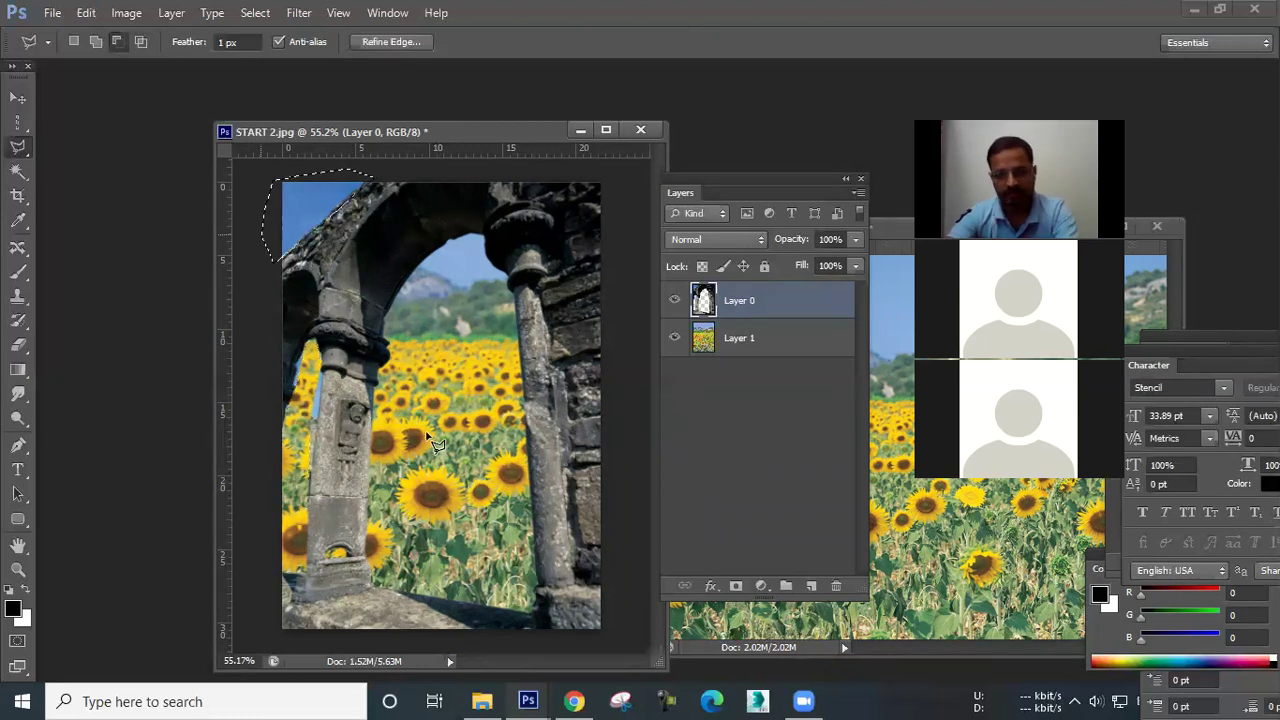
key(ctrl+d)
scroll(460, 510, down, 2)
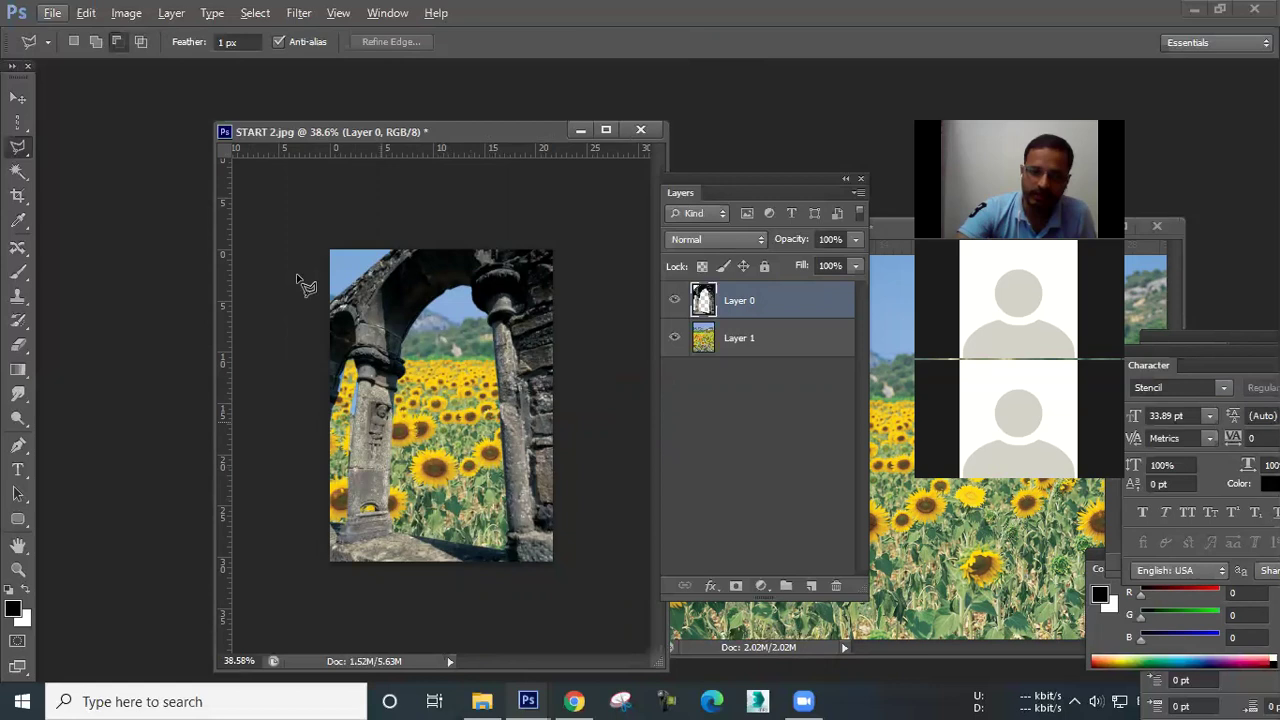
Activate the Move tool, then bring up the Open dialog for the Refrence images folder and show its files as large icons.
click(18, 100)
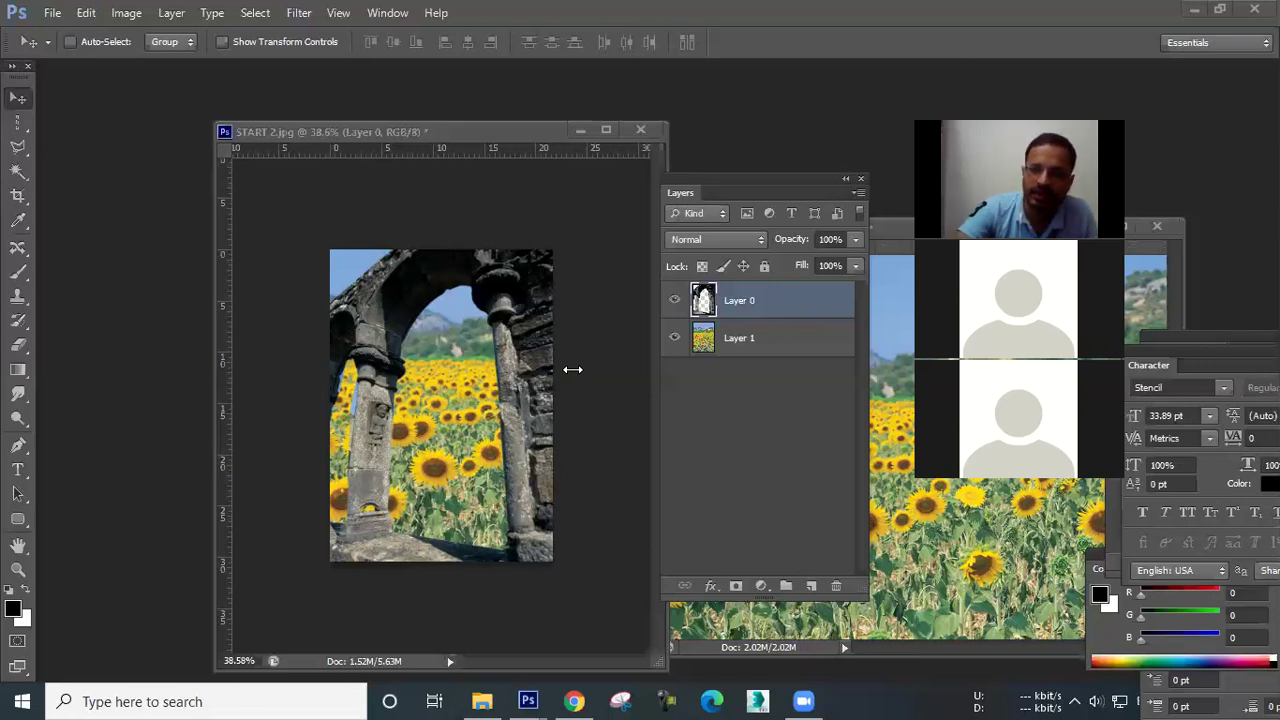
double_click(750, 140)
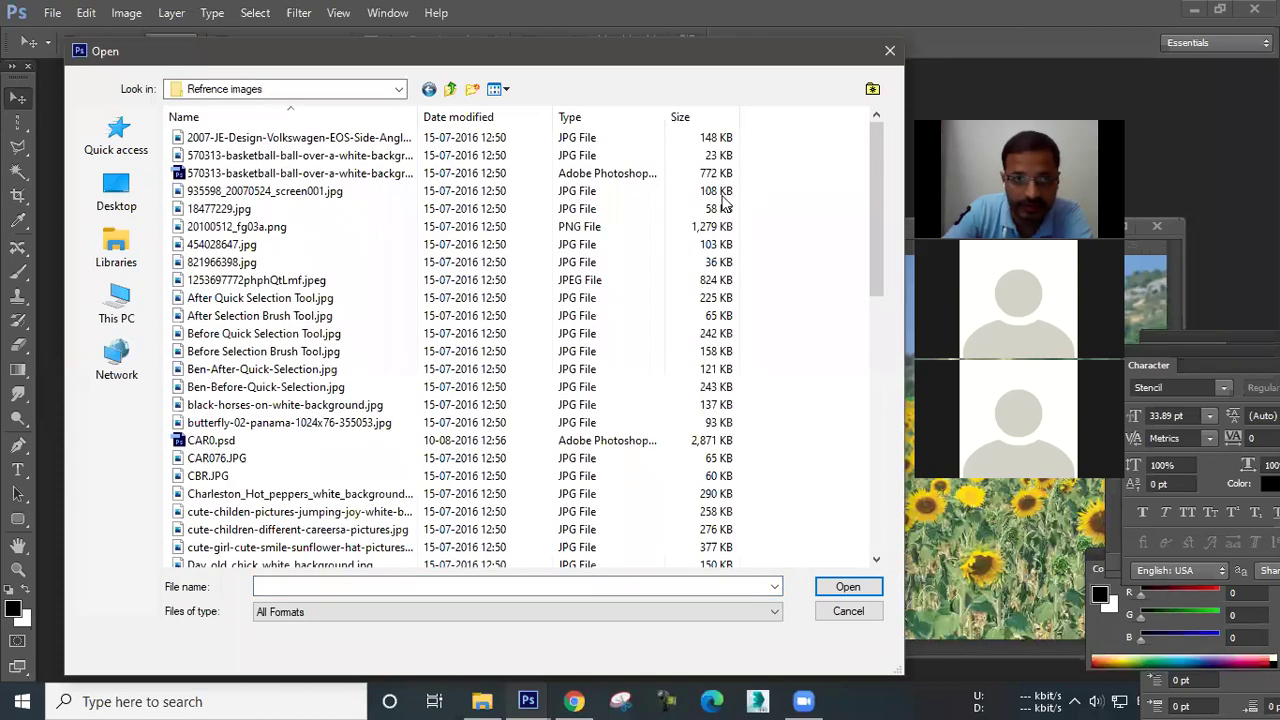
click(505, 89)
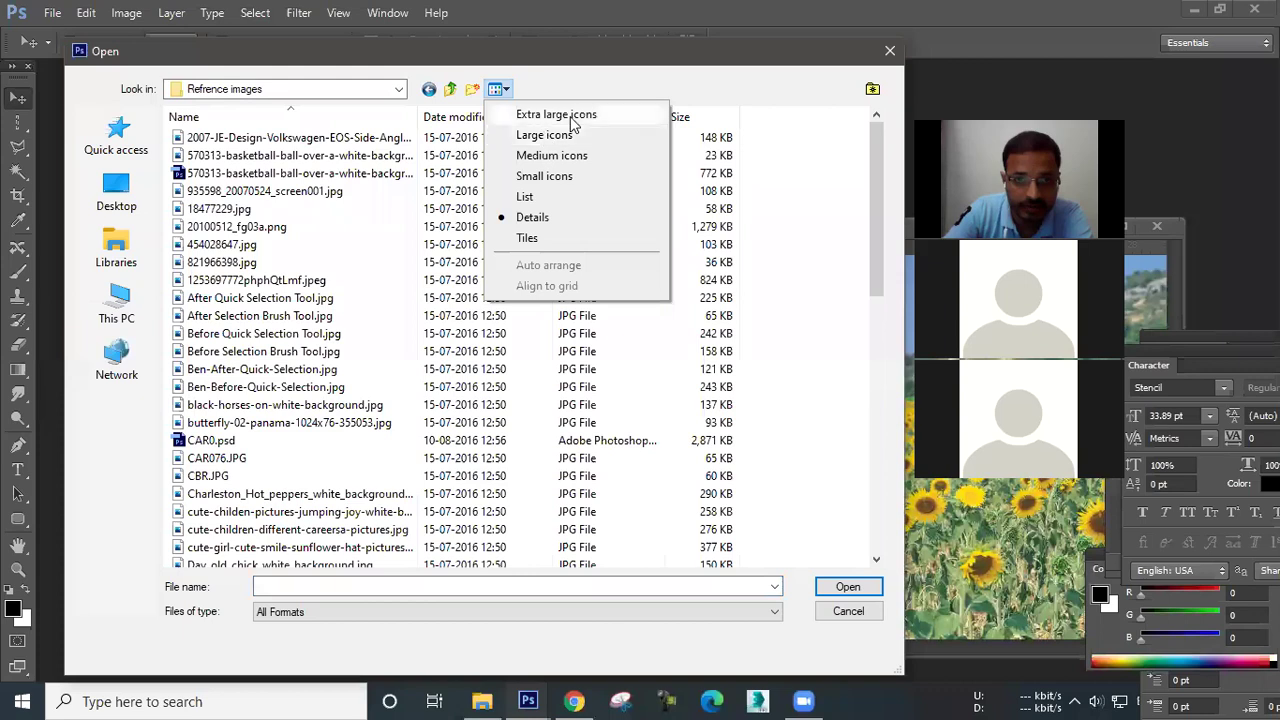
click(580, 115)
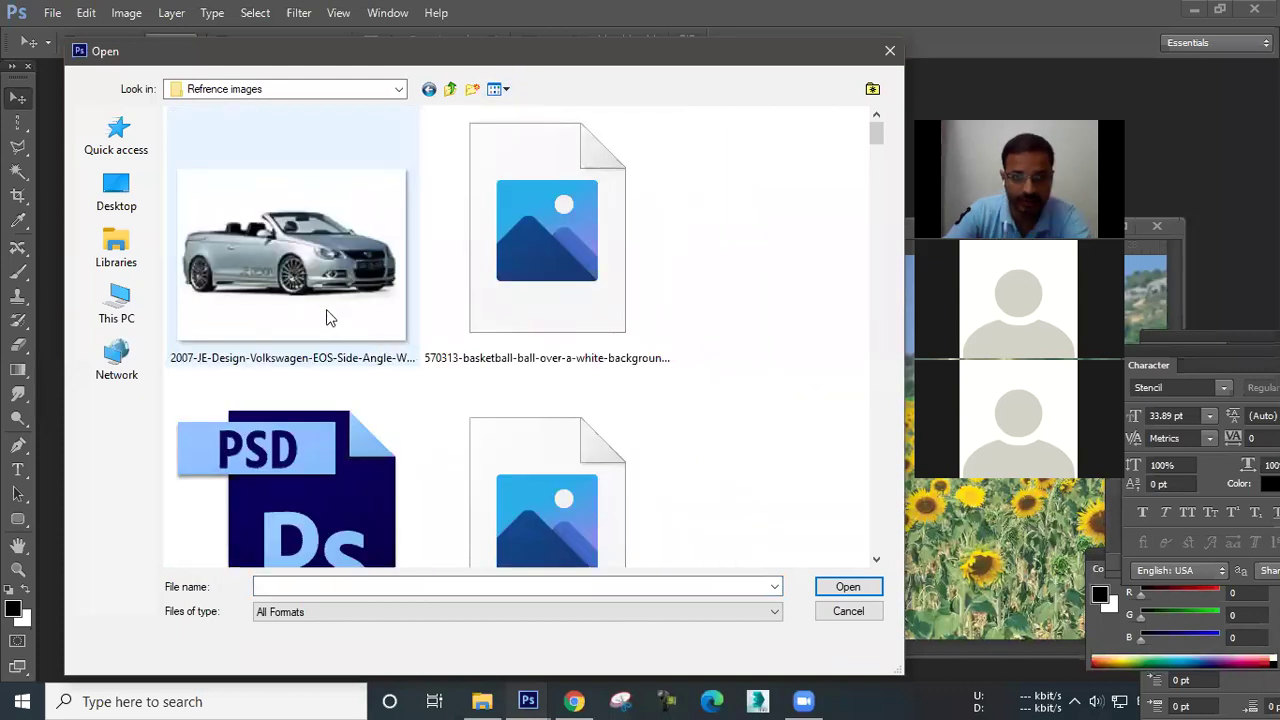
click(505, 89)
click(534, 137)
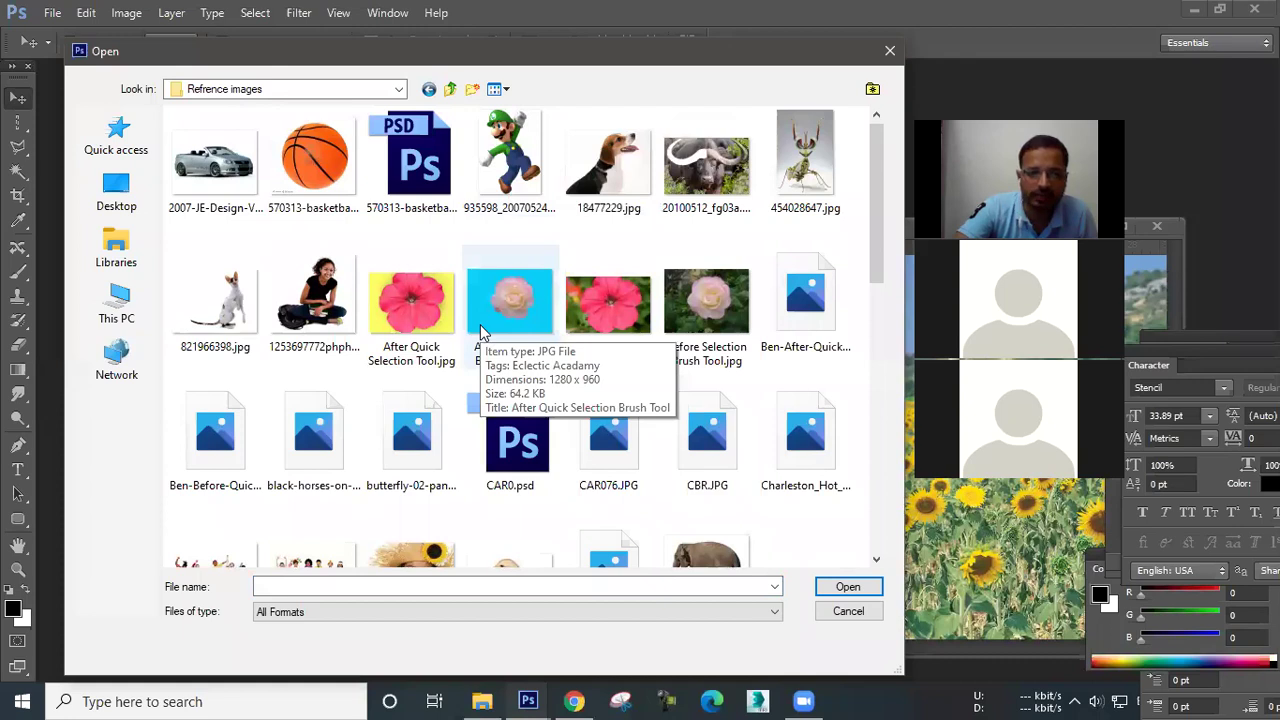
Open minneapolis.jpg from the Refrence images folder and place its window in front of START 2.jpg.
scroll(481, 333, down, 2)
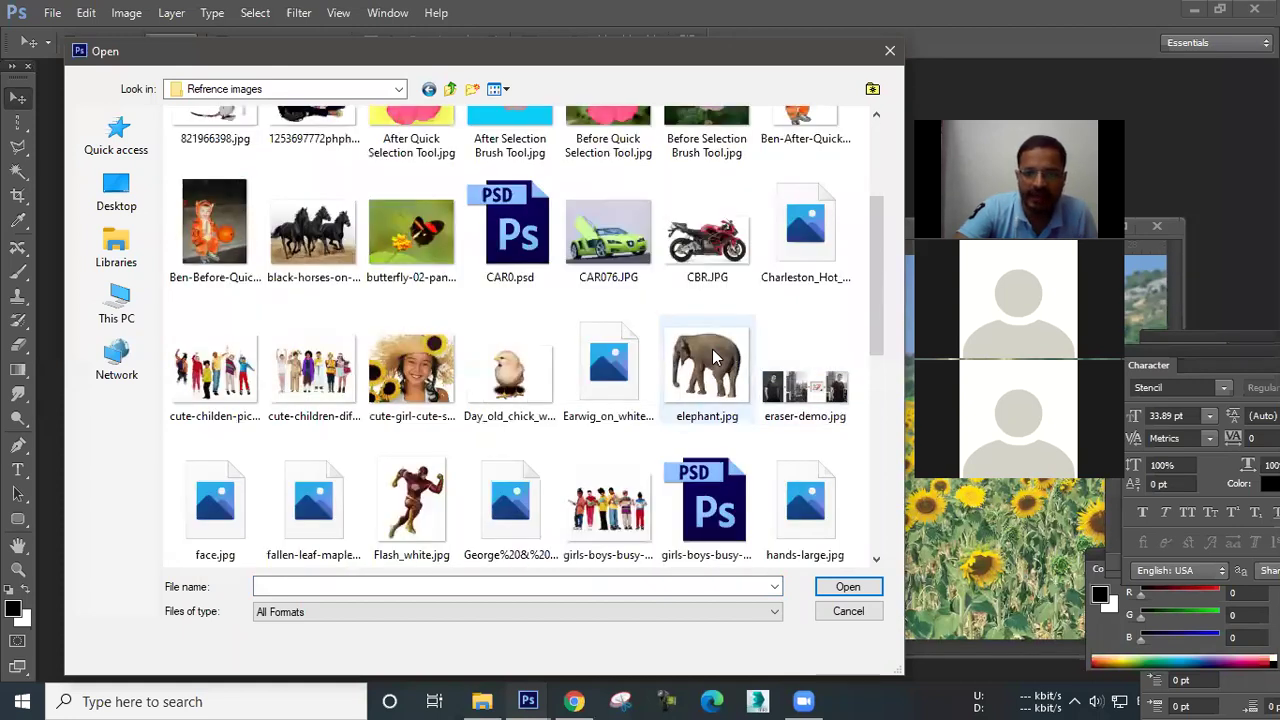
scroll(713, 355, up, 2)
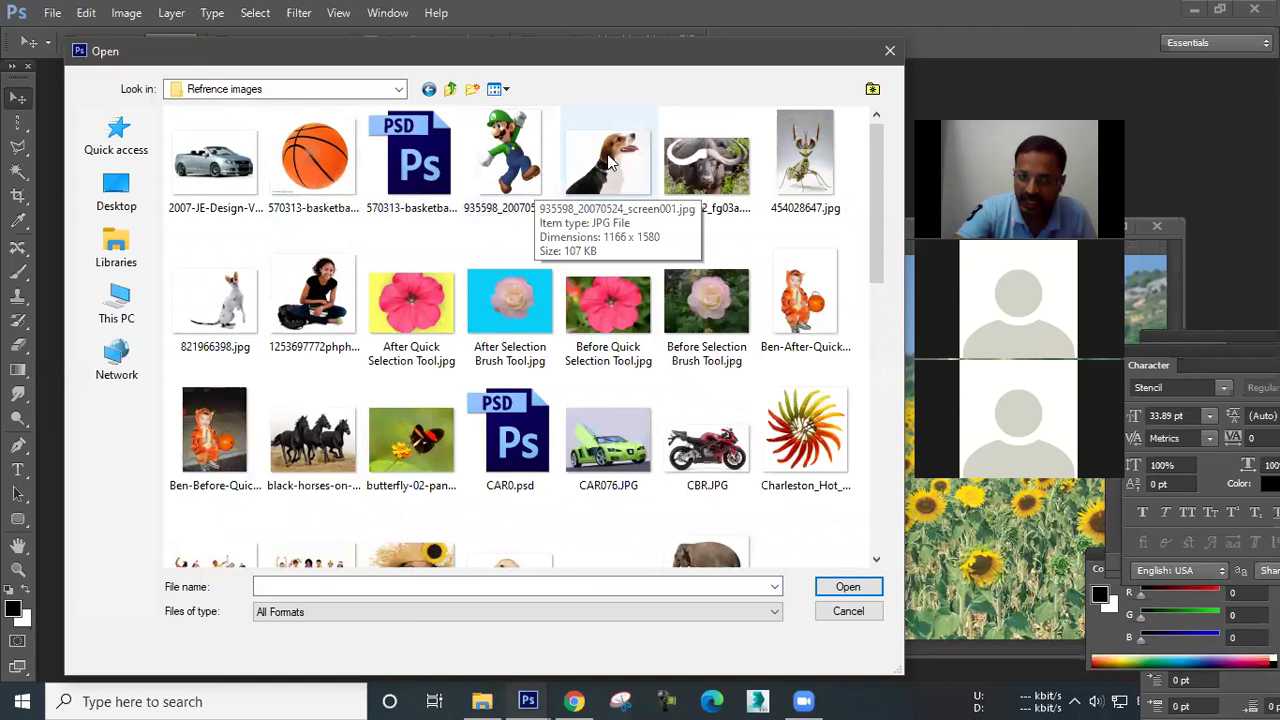
scroll(560, 235, down, 3)
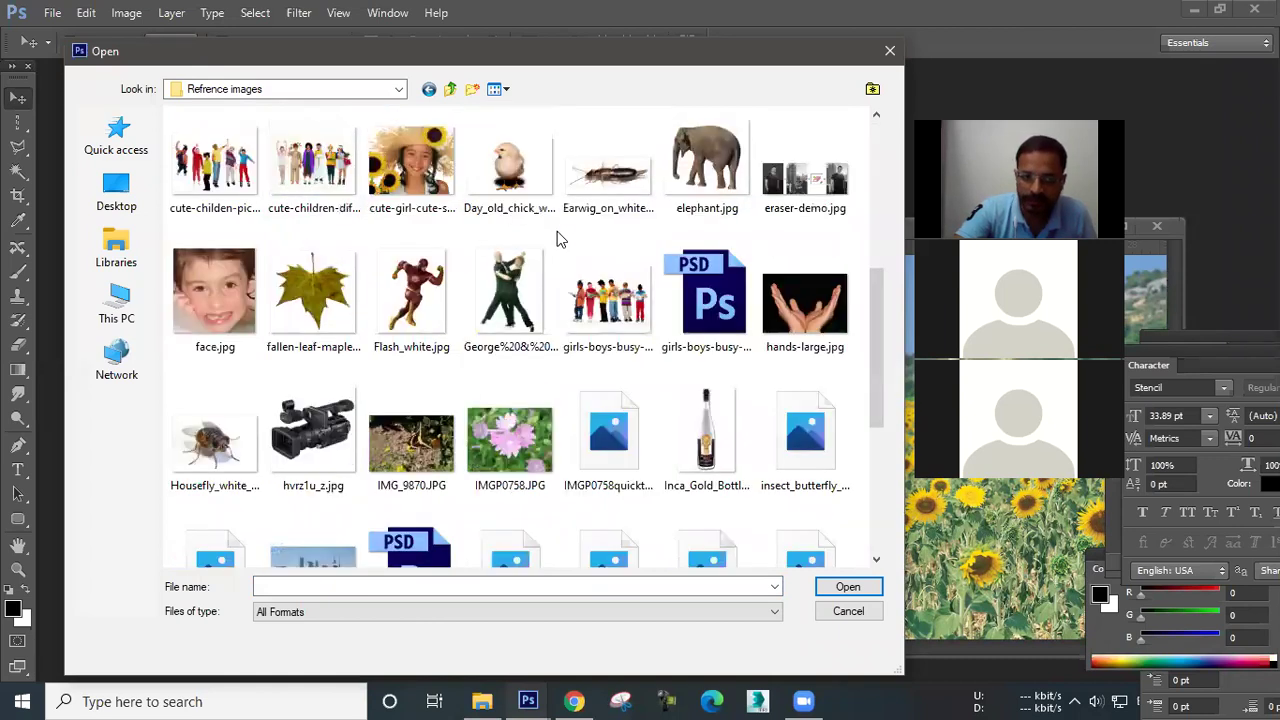
scroll(560, 238, down, 3)
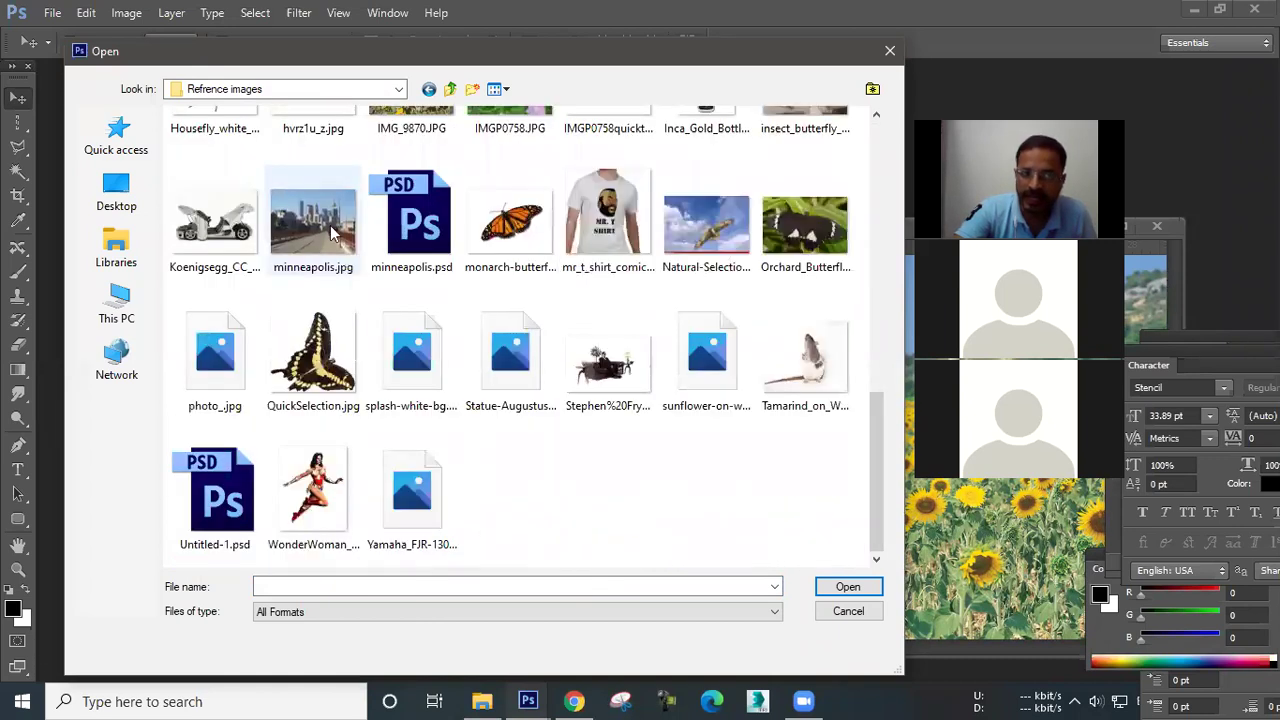
double_click(314, 234)
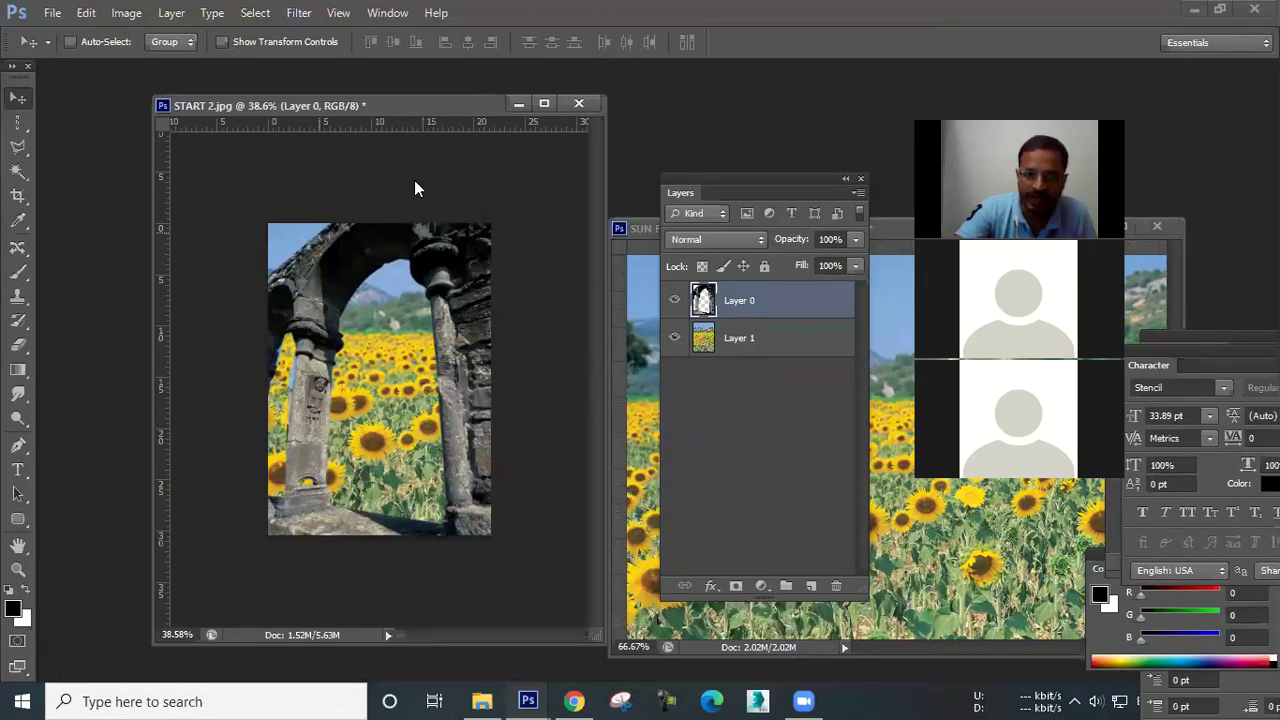
drag(440, 126, 244, 150)
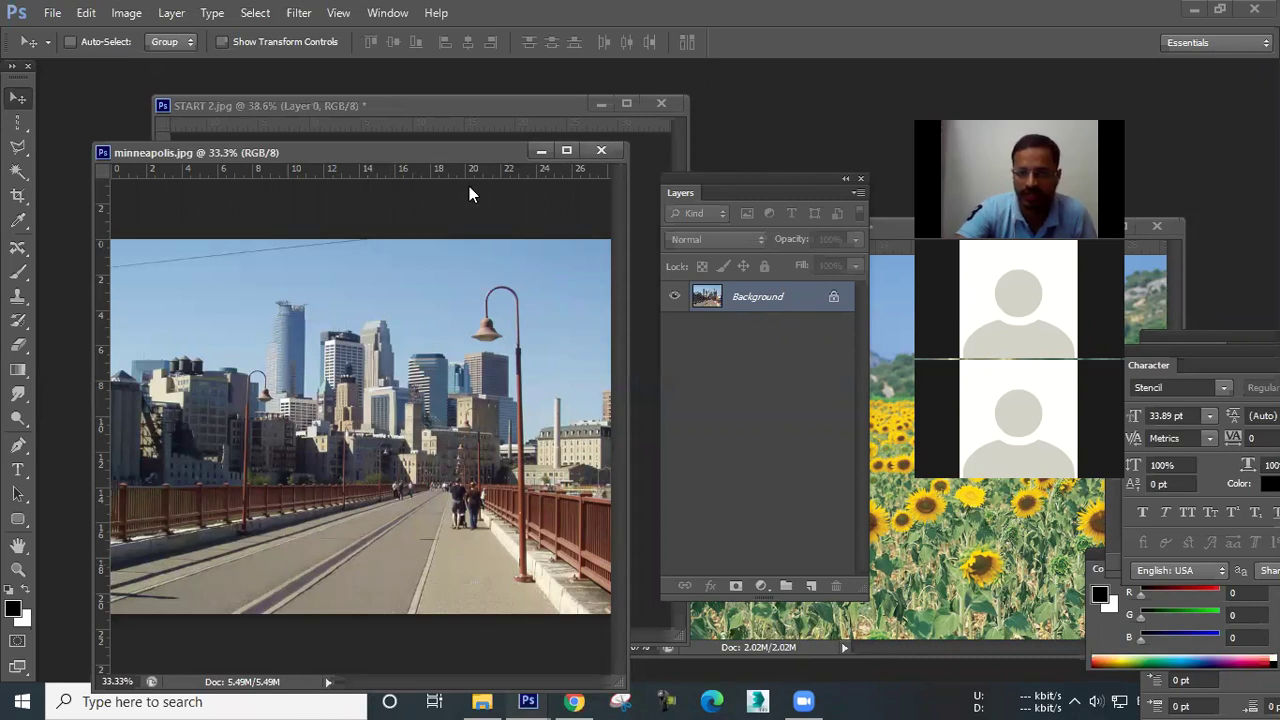
Open 935598_20070524_screen001.jpg in a floating window and convert its locked background into a normal layer.
key(ctrl+o)
double_click(534, 152)
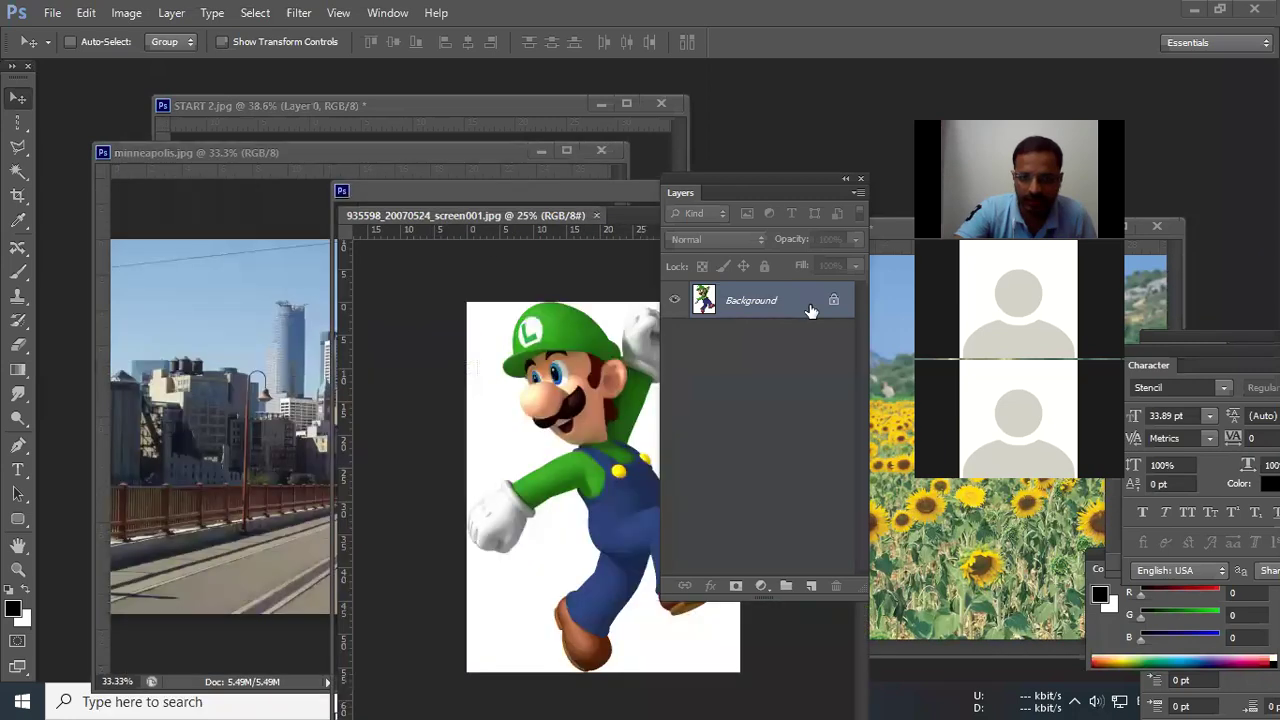
drag(455, 231, 306, 229)
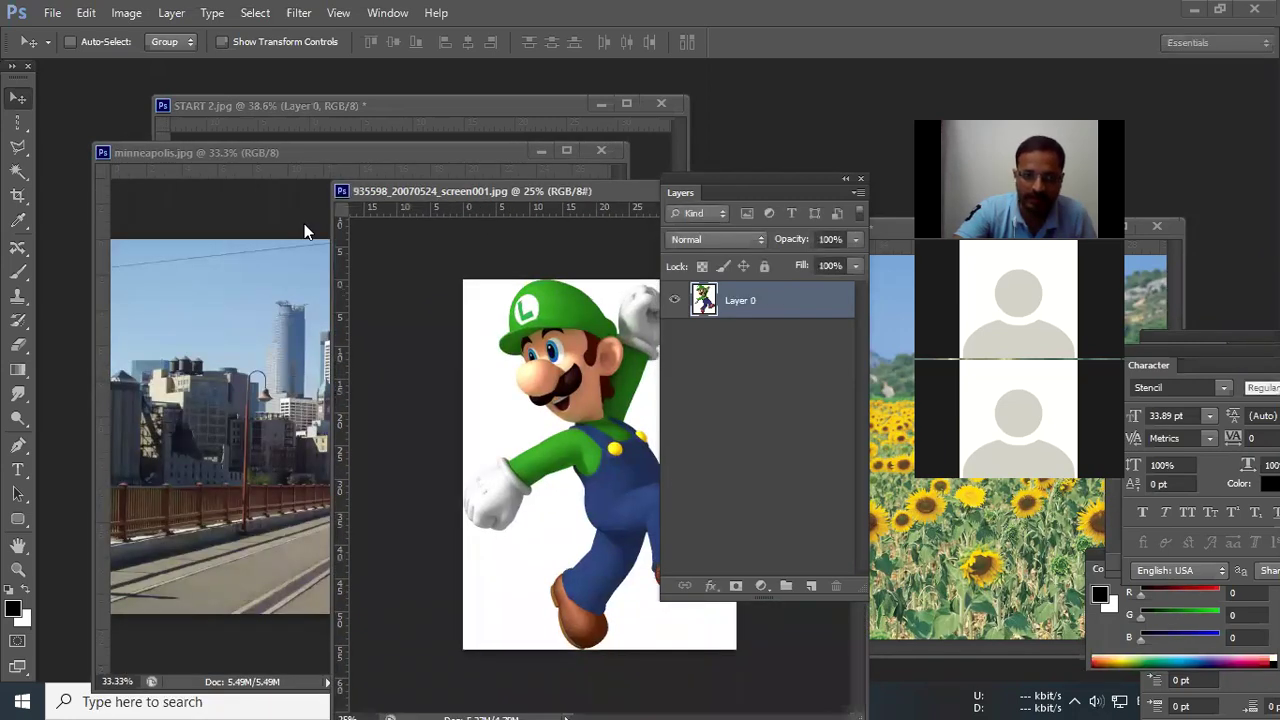
Select each white area around the cartoon character with the Magic Wand, delete it and clear the selection.
click(14, 173)
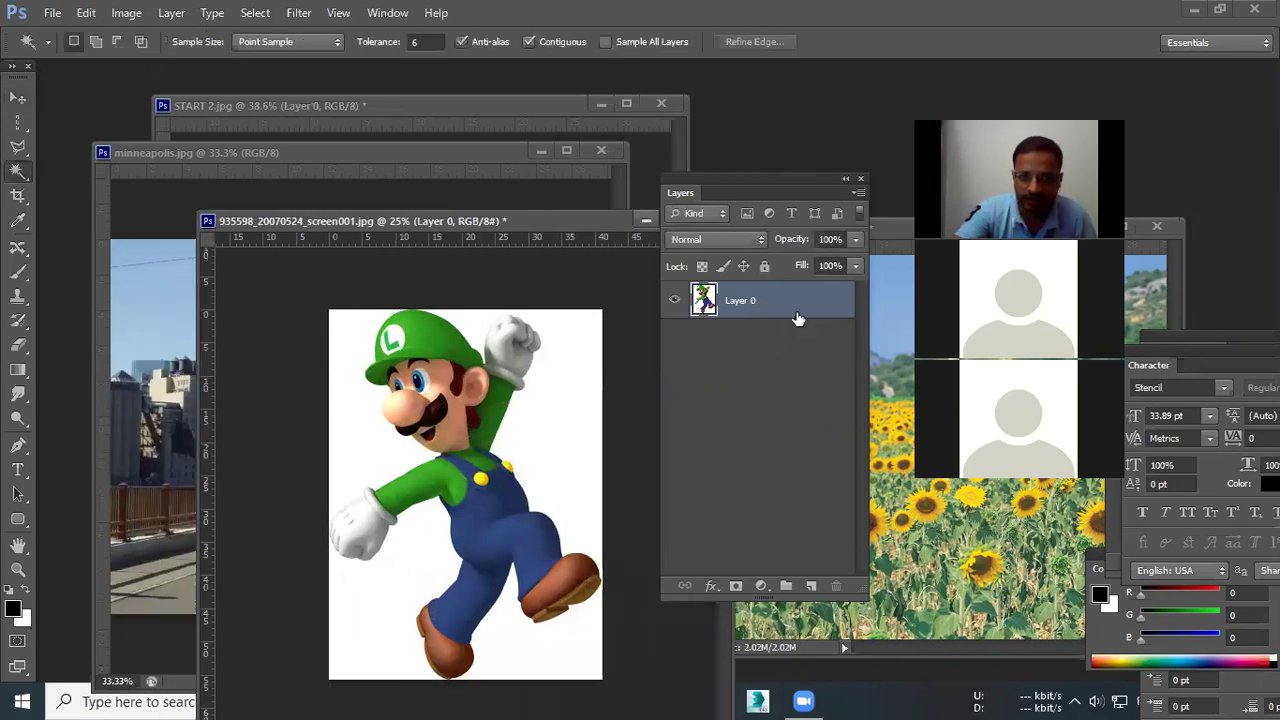
click(598, 440)
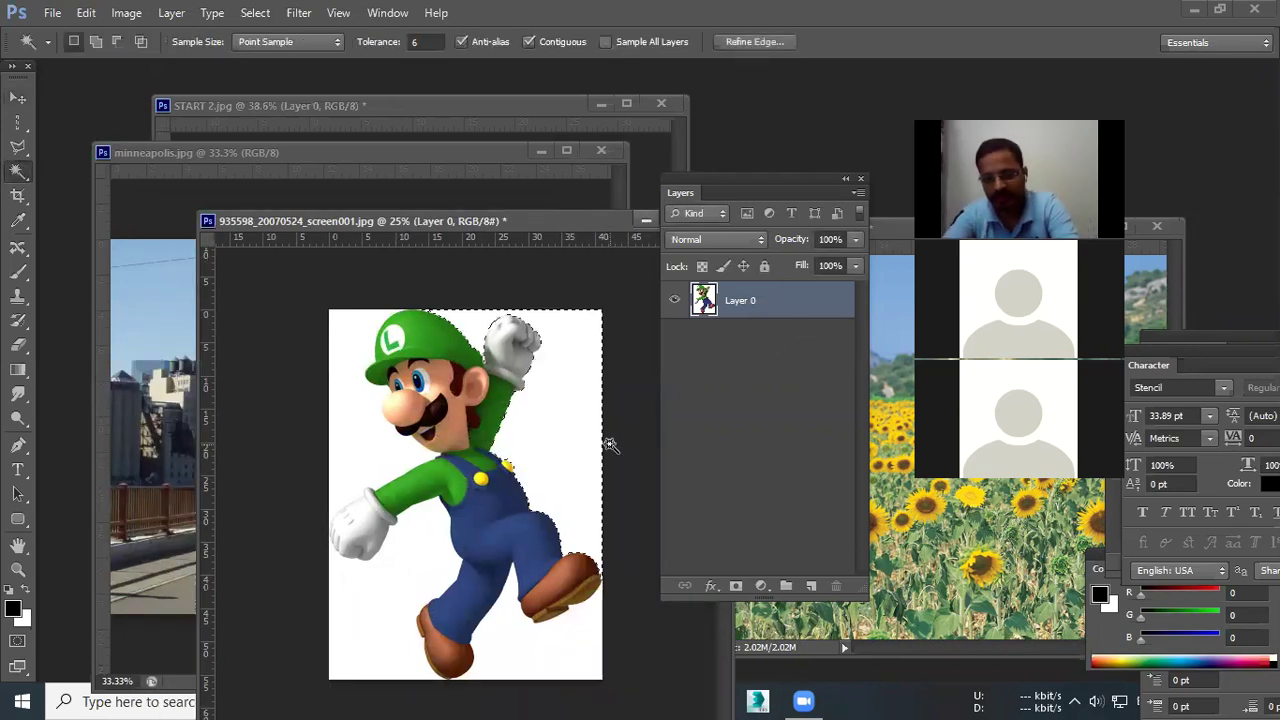
key(Delete)
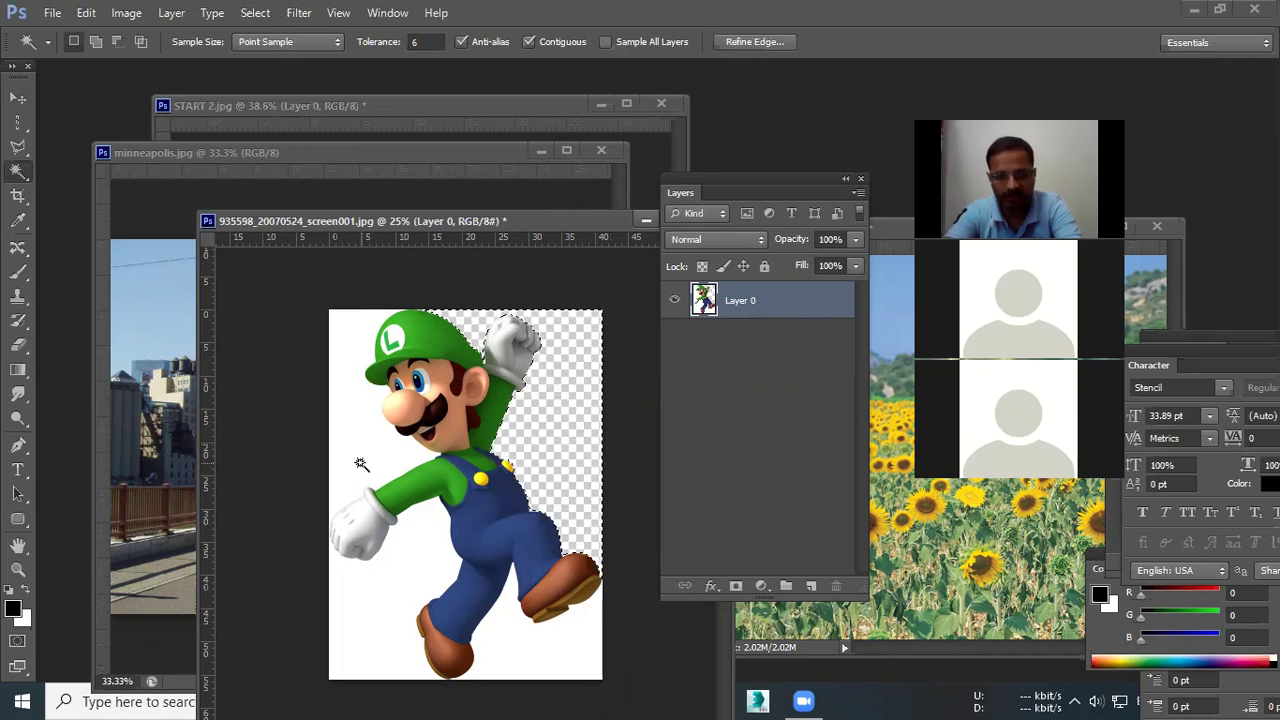
click(452, 632)
key(Delete)
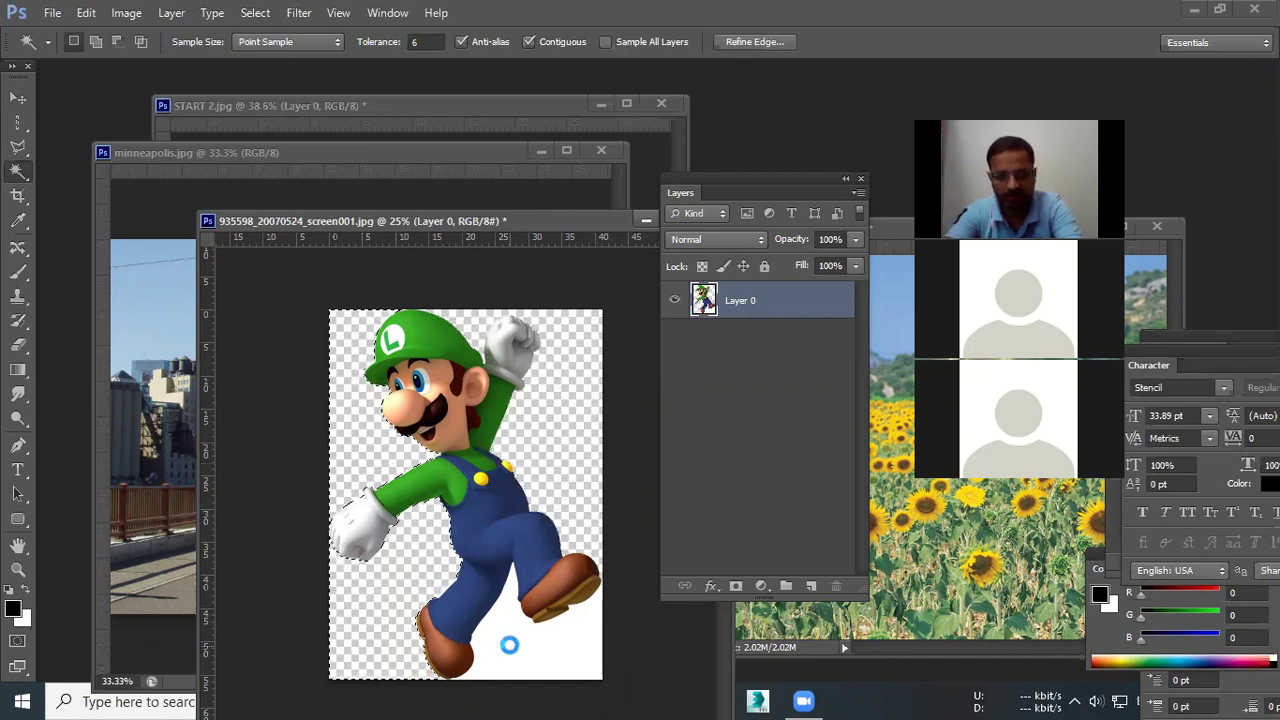
click(508, 645)
key(Delete)
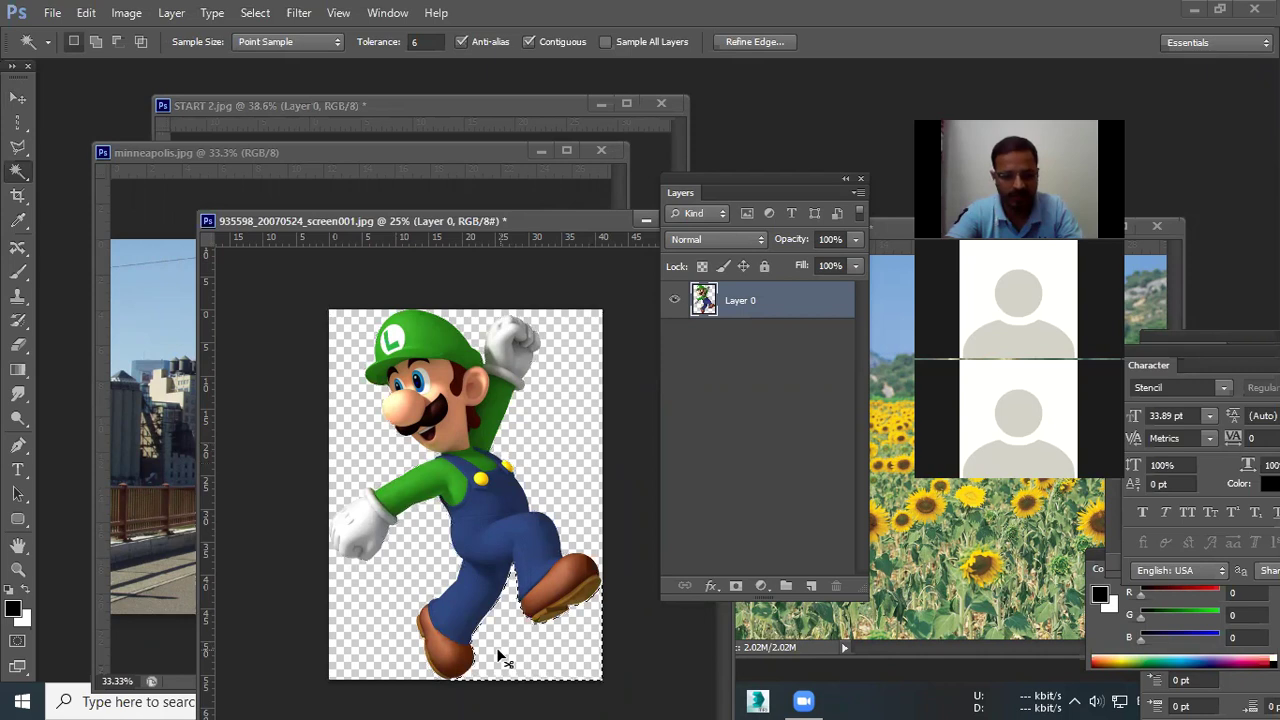
key(ctrl+d)
Copy the cut-out cartoon character into minneapolis.jpg and scale it to about 33% with Free Transform, standing on the bridge road.
click(20, 101)
drag(427, 551, 174, 551)
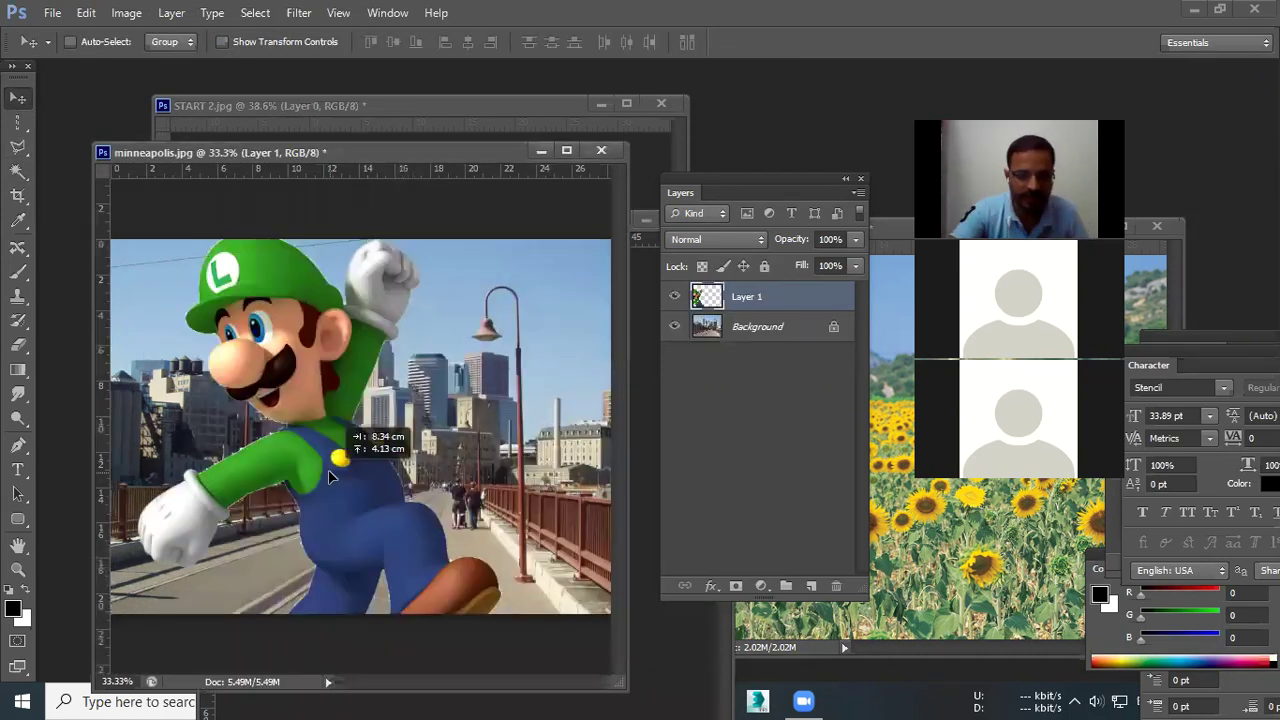
key(ctrl+t)
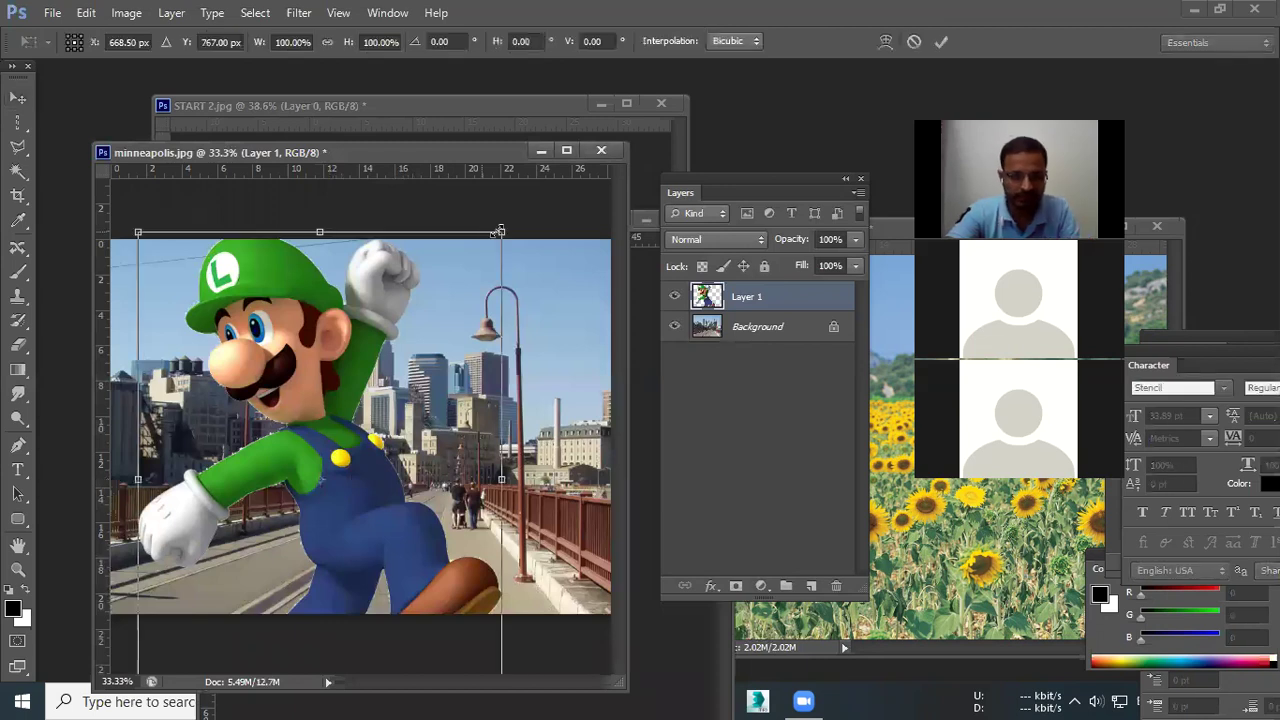
drag(499, 231, 421, 421)
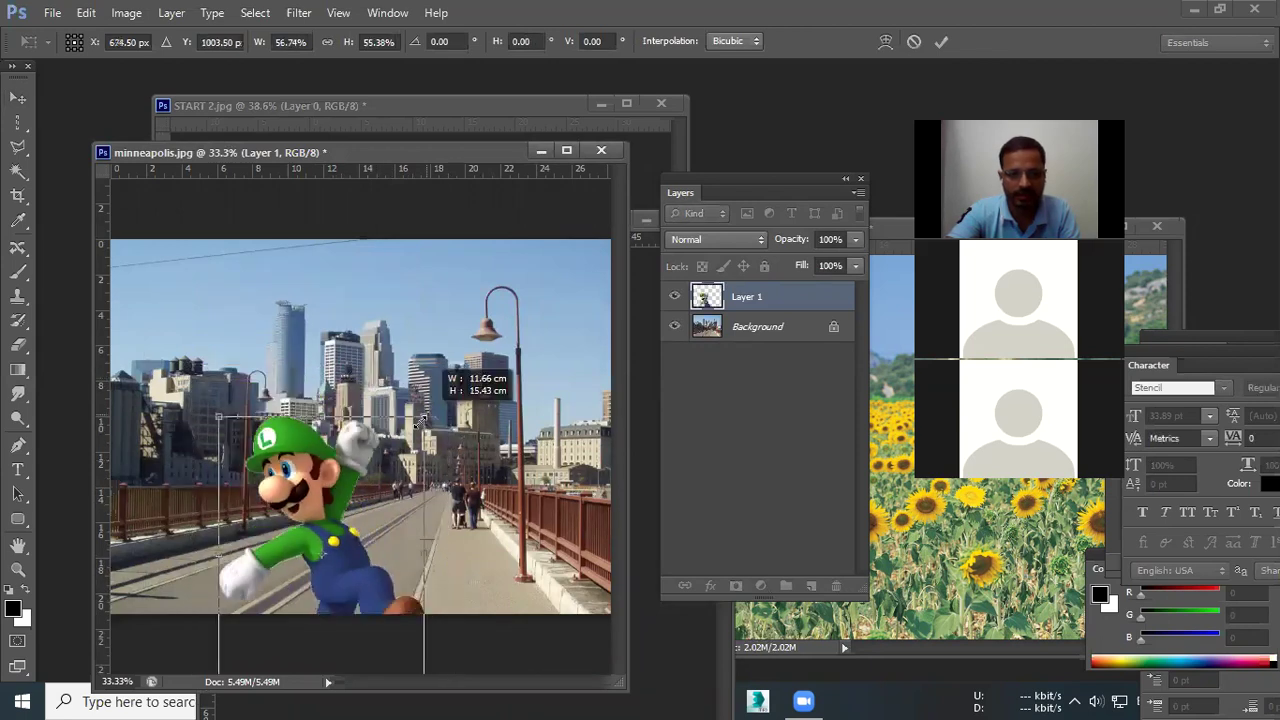
drag(386, 466, 350, 487)
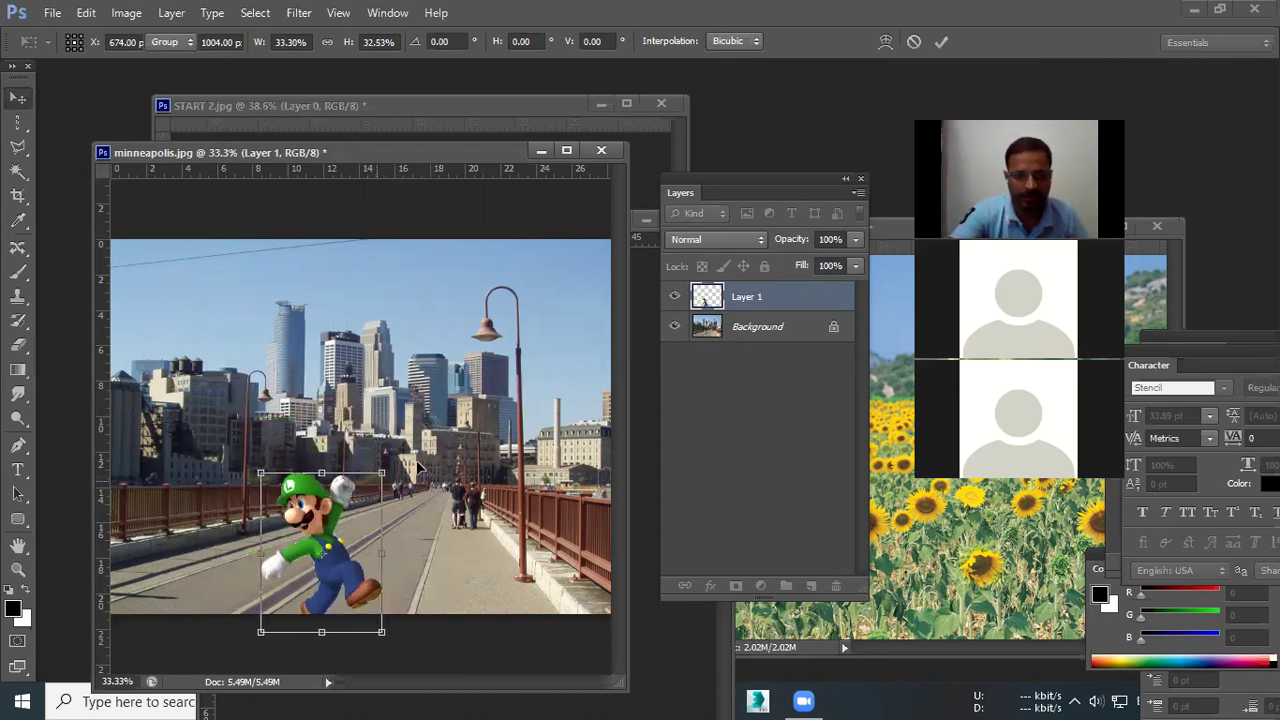
key(Return)
drag(336, 532, 370, 515)
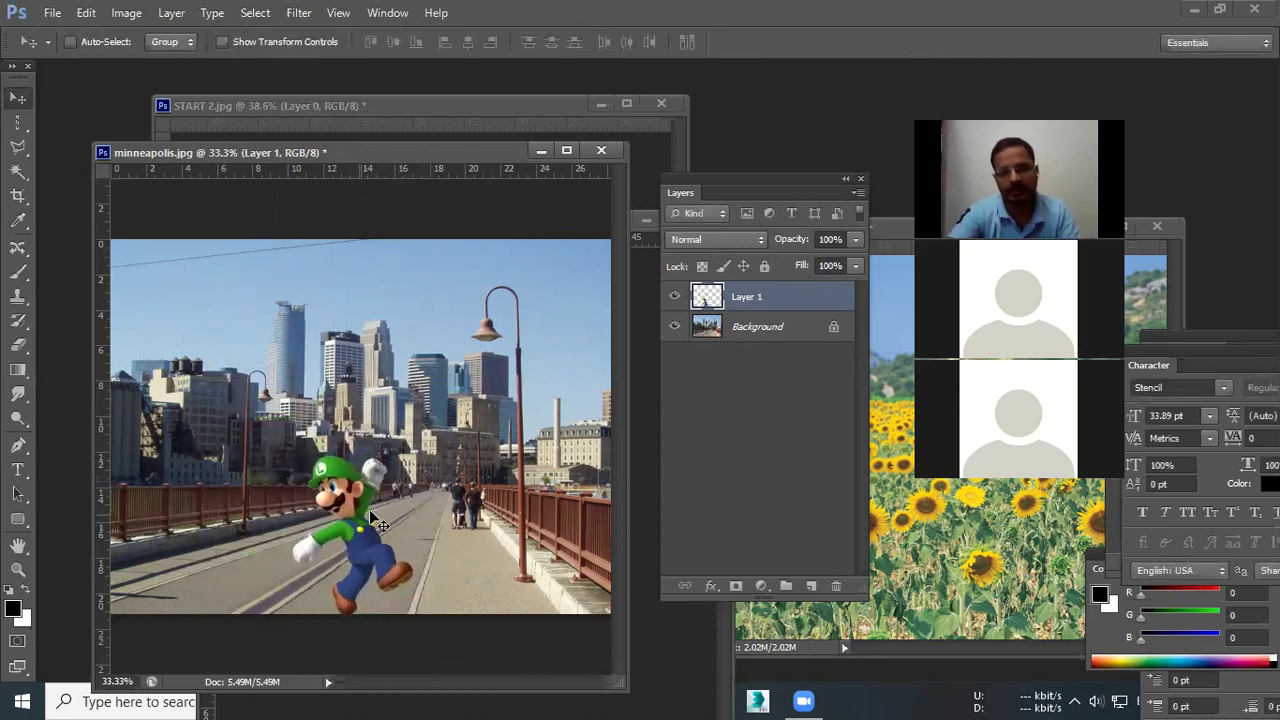
scroll(370, 515, down, 1)
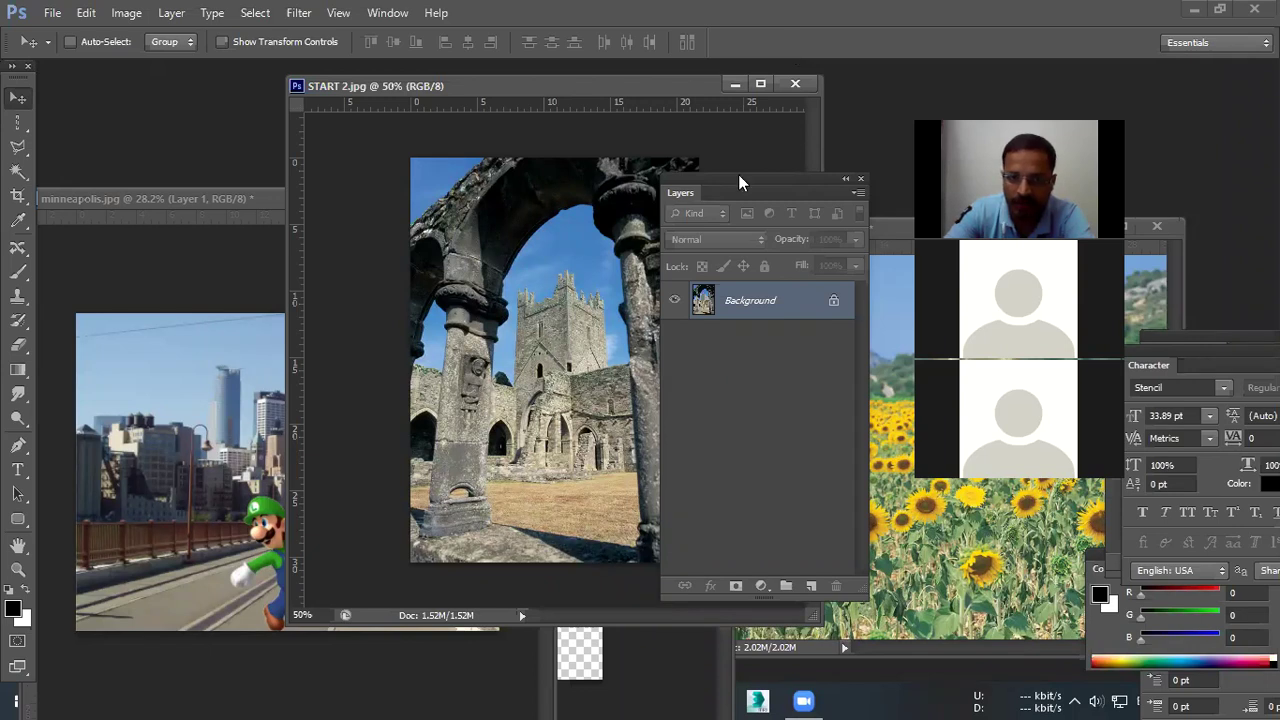
Roughly outline the view through the arch's opening in the original START 2.jpg with the Polygonal Lasso.
drag(738, 174, 795, 188)
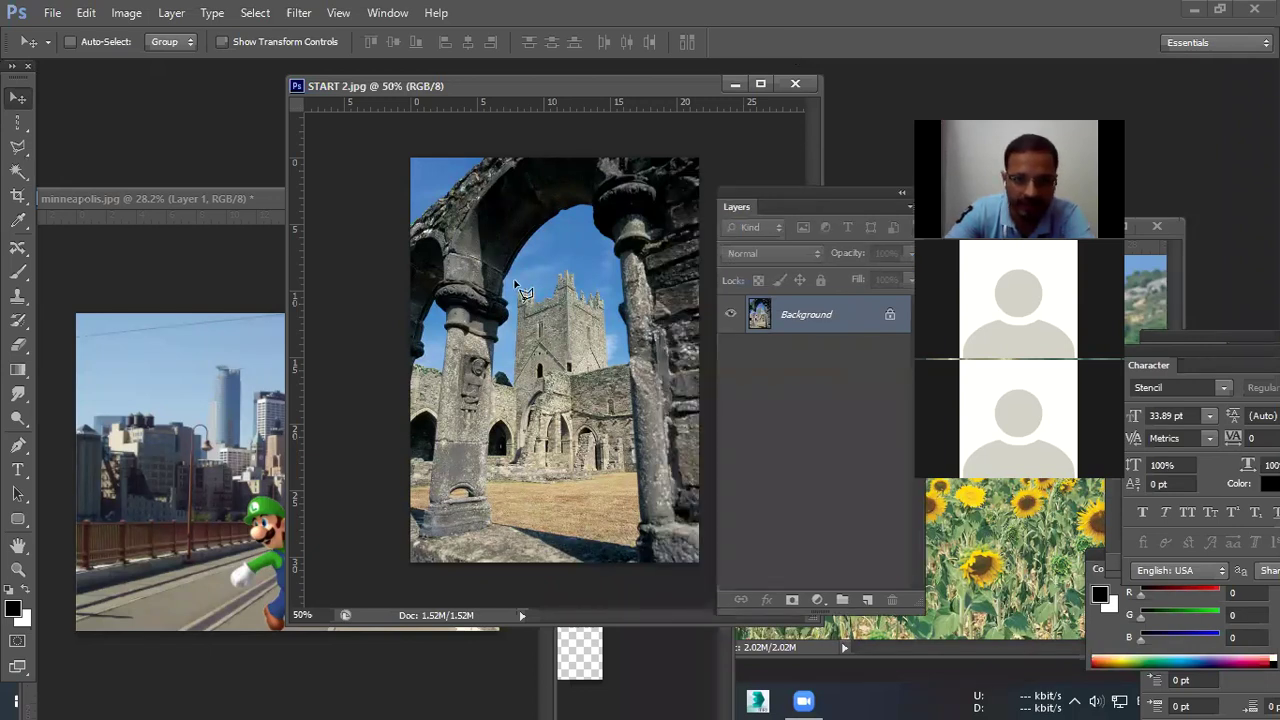
key(l)
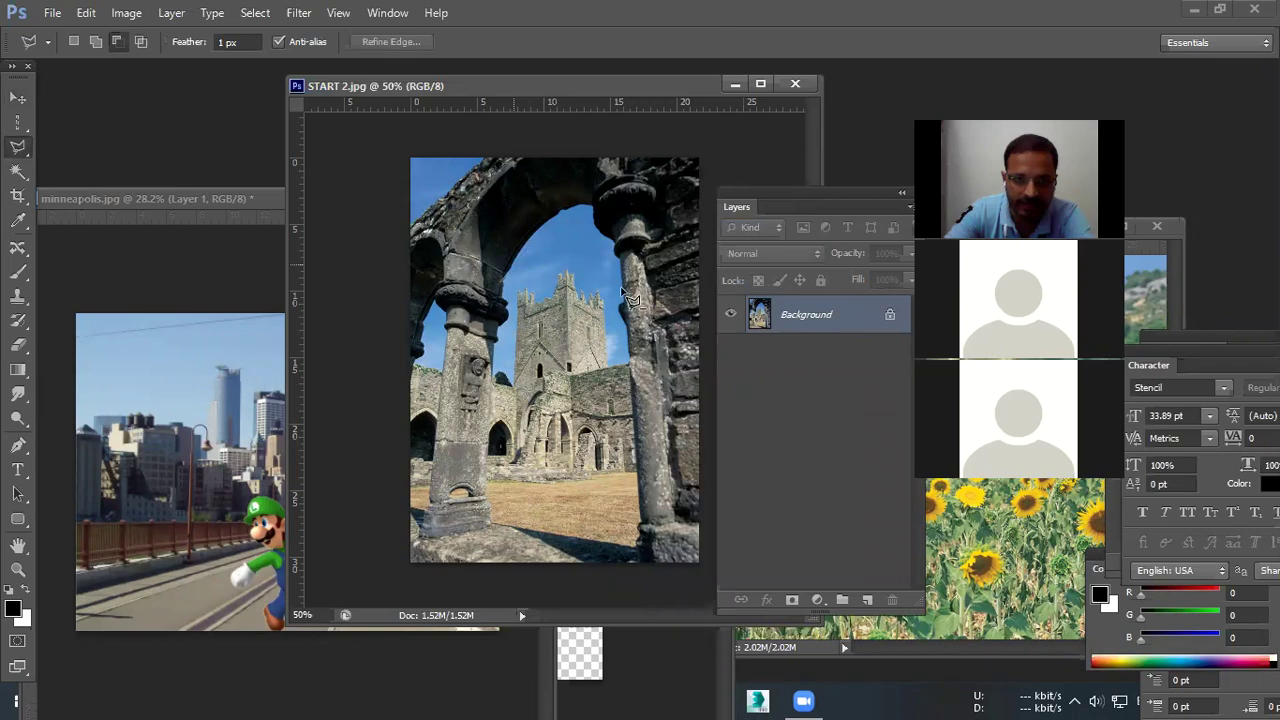
key(ctrl+z)
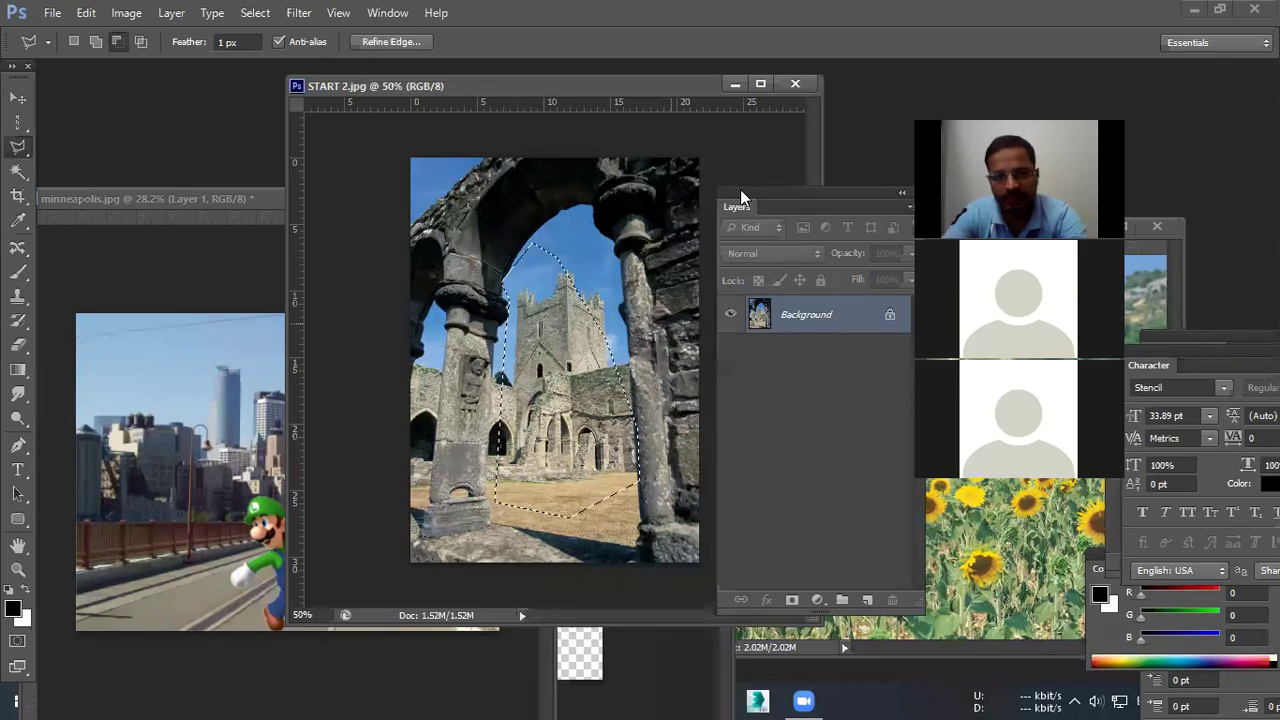
Try a Content-Aware fill on the selected view through the arch, and undo the fill.
key(shift+BackSpace)
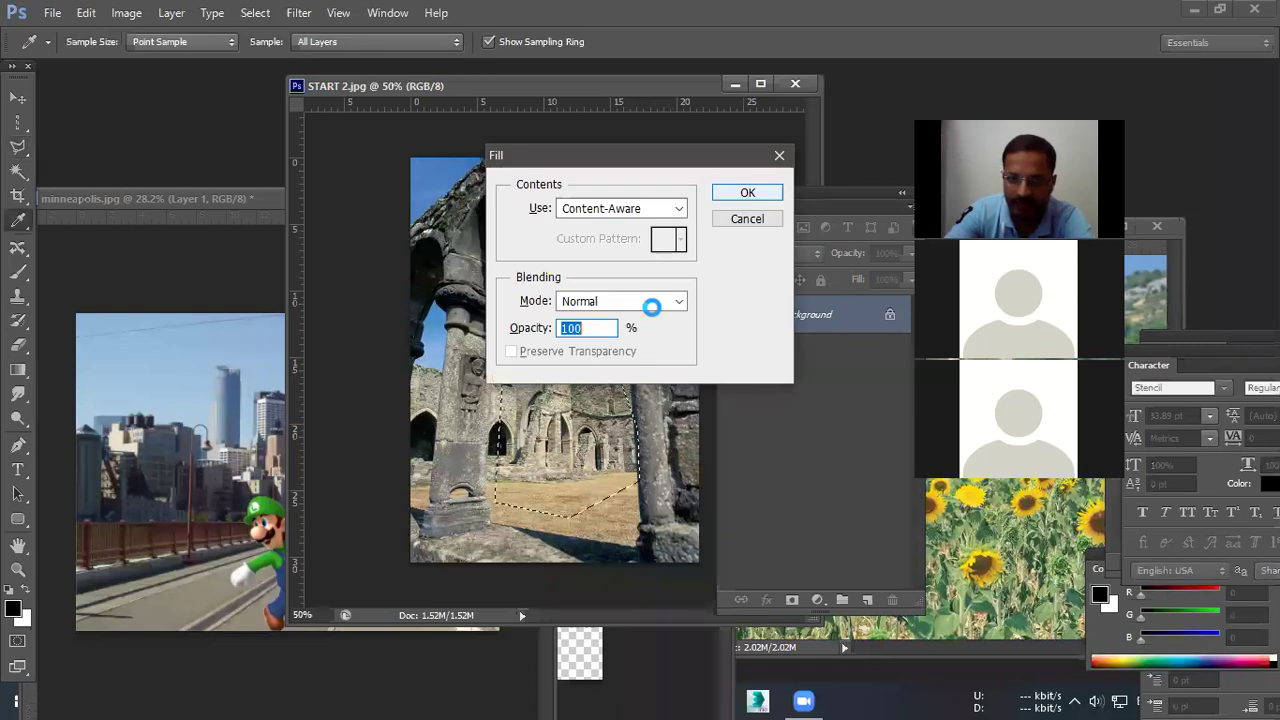
key(Escape)
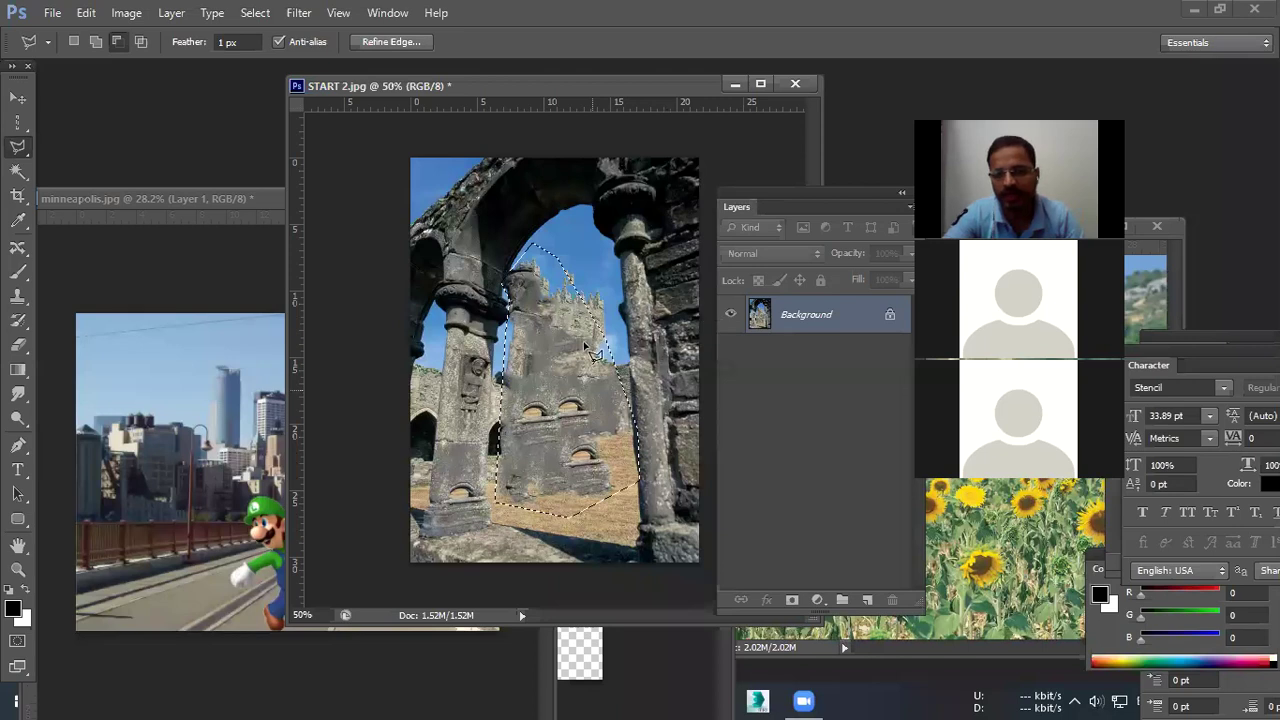
key(ctrl+z)
Convert the arch photo's background into a normal layer, delete the selected view through the arch and clear the selection.
key(Delete)
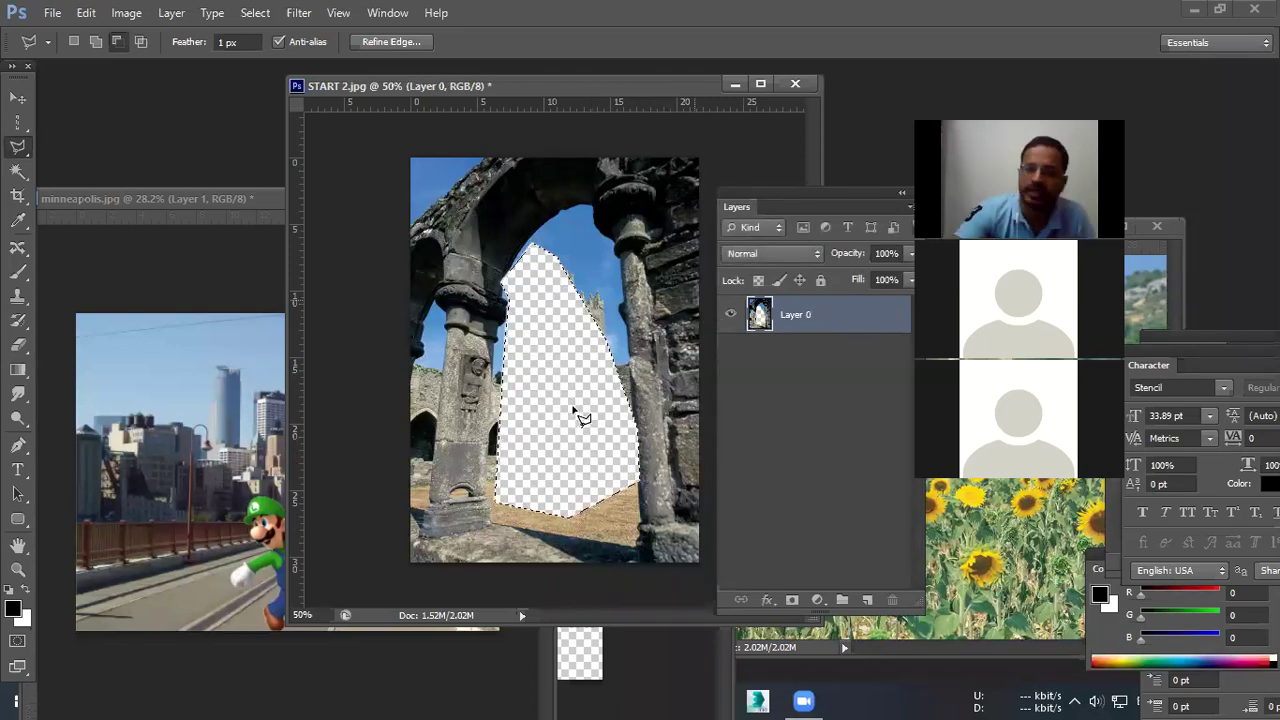
key(ctrl+d)
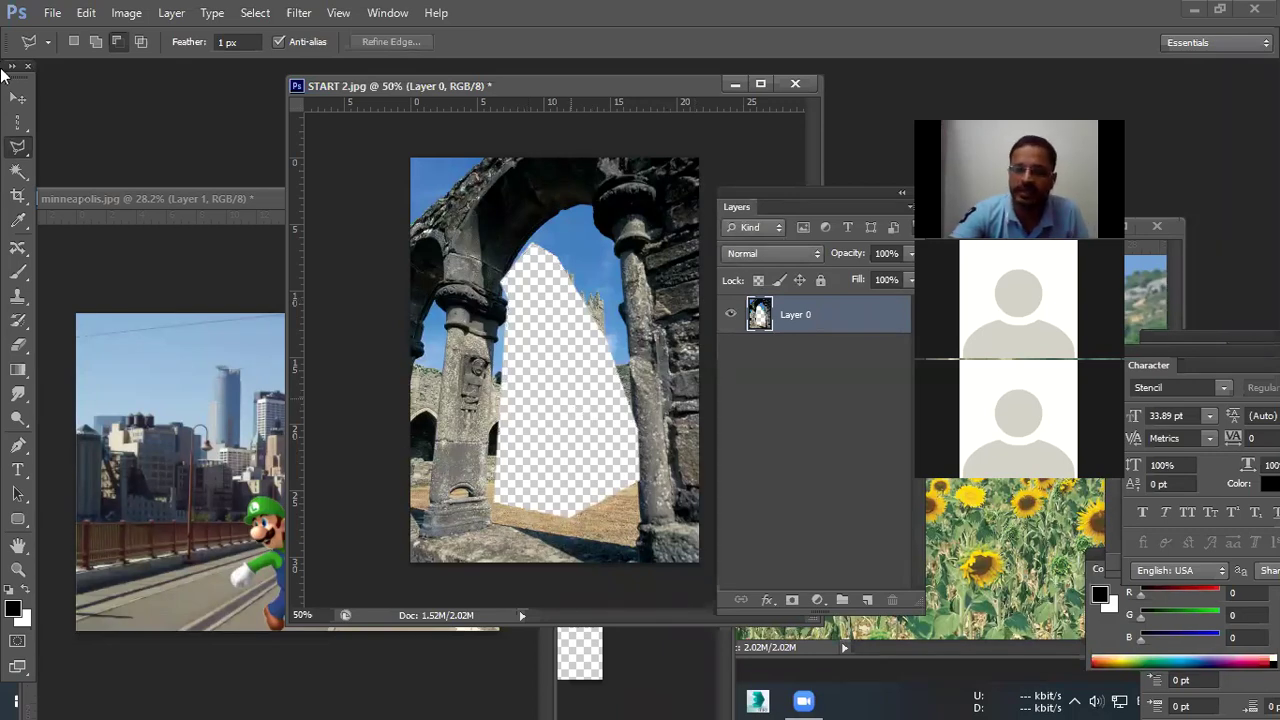
Copy the cut-out cartoon character into START 2.jpg and place its layer beneath the arch layer, showing through the transparent opening.
key(v)
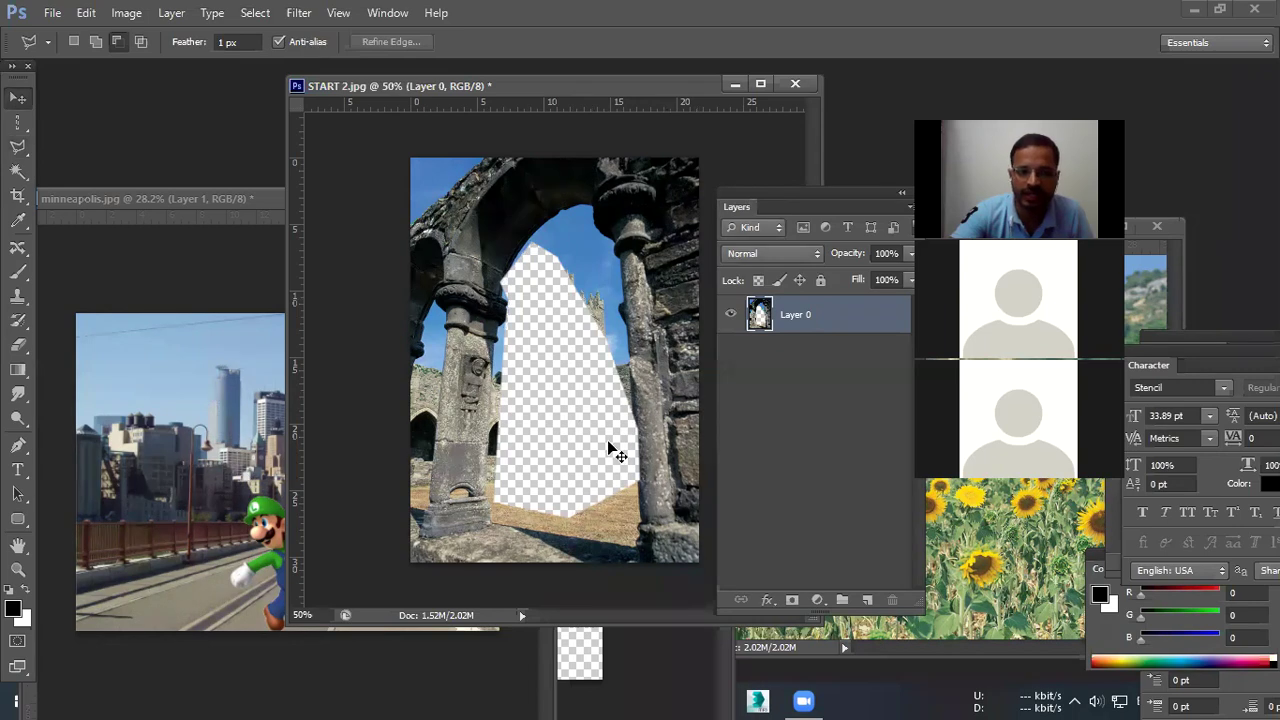
drag(524, 408, 532, 318)
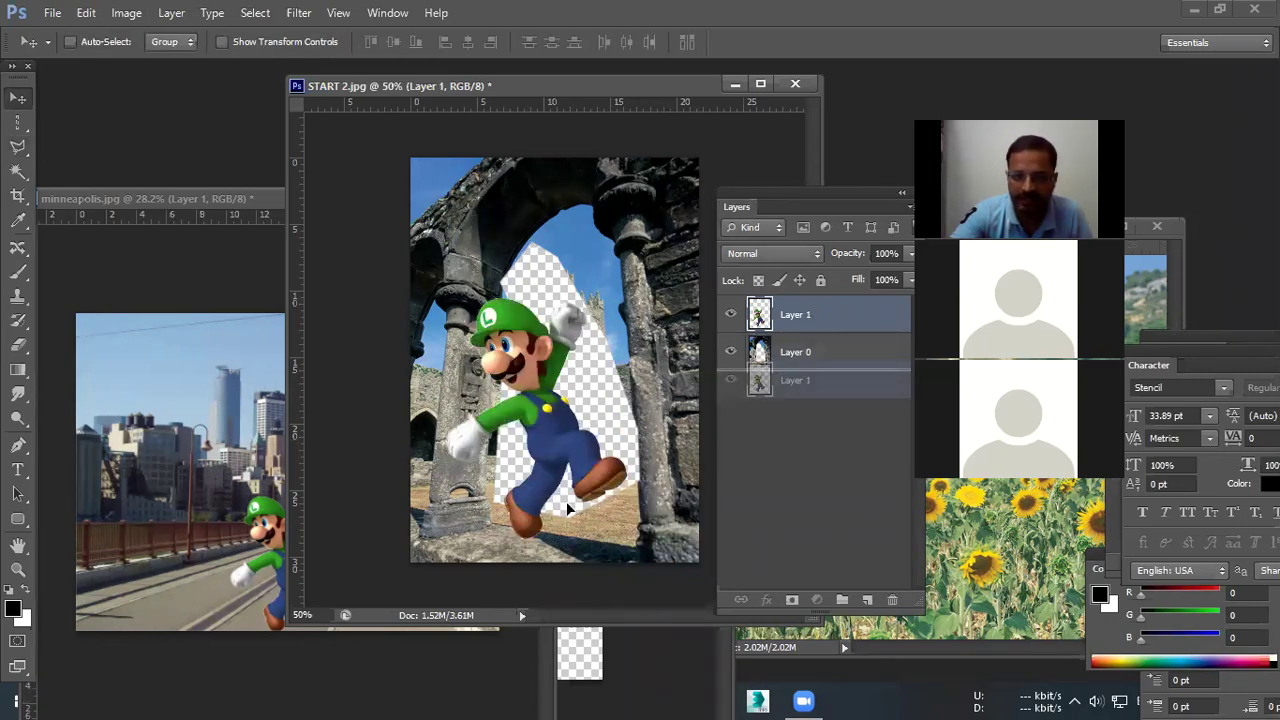
drag(540, 372, 637, 335)
drag(580, 404, 548, 484)
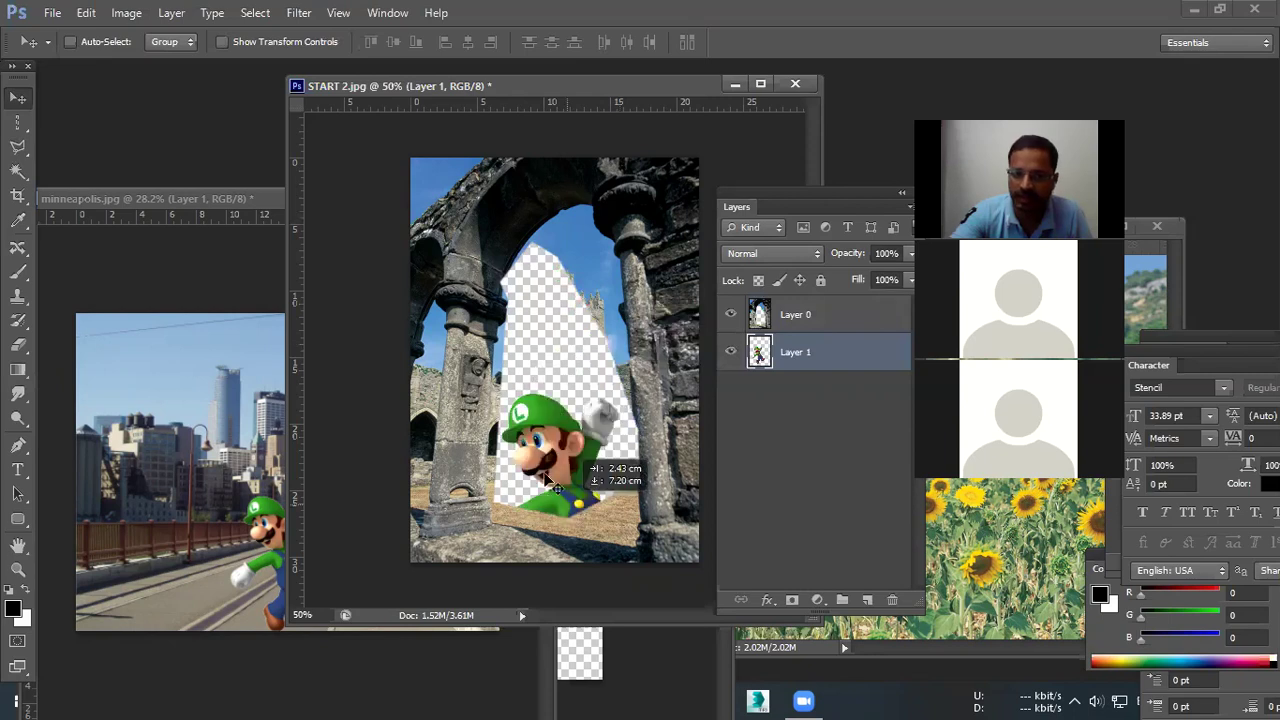
Bring the character layer above the arch layer and scale it down with Free Transform, standing on the ground at the arch opening.
key(ctrl+bracketright)
drag(548, 484, 530, 530)
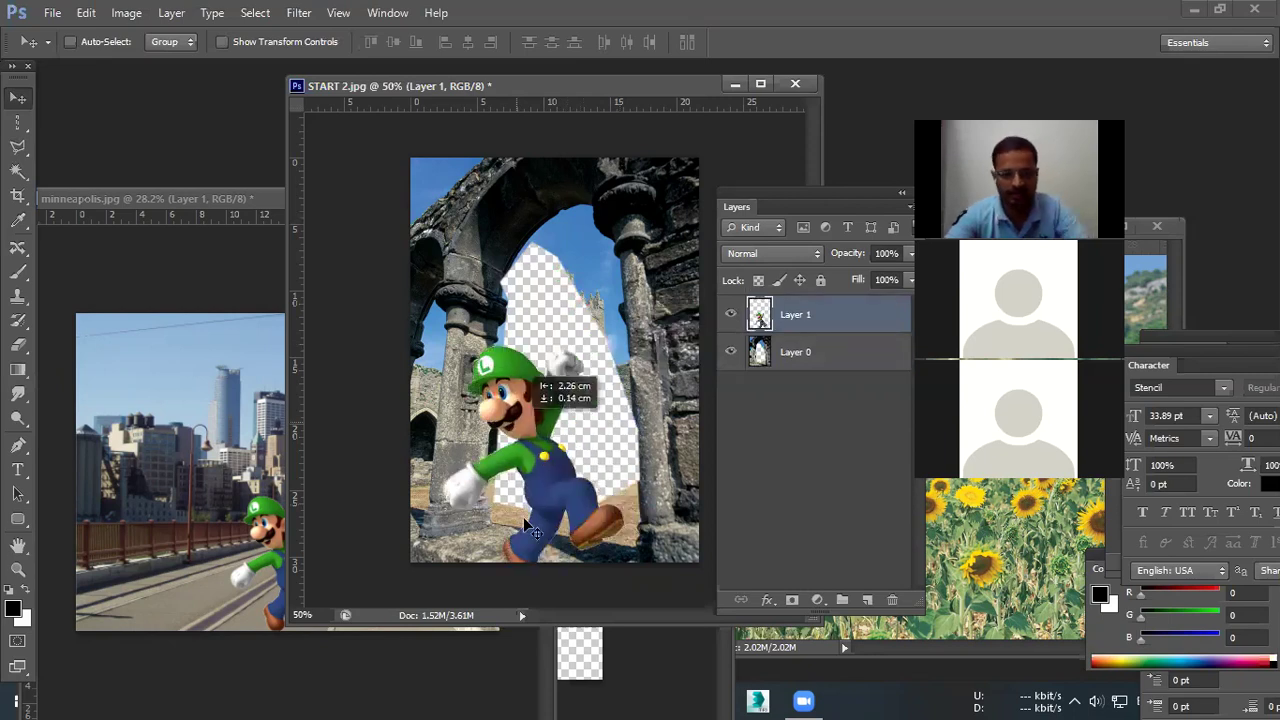
key(ctrl+t)
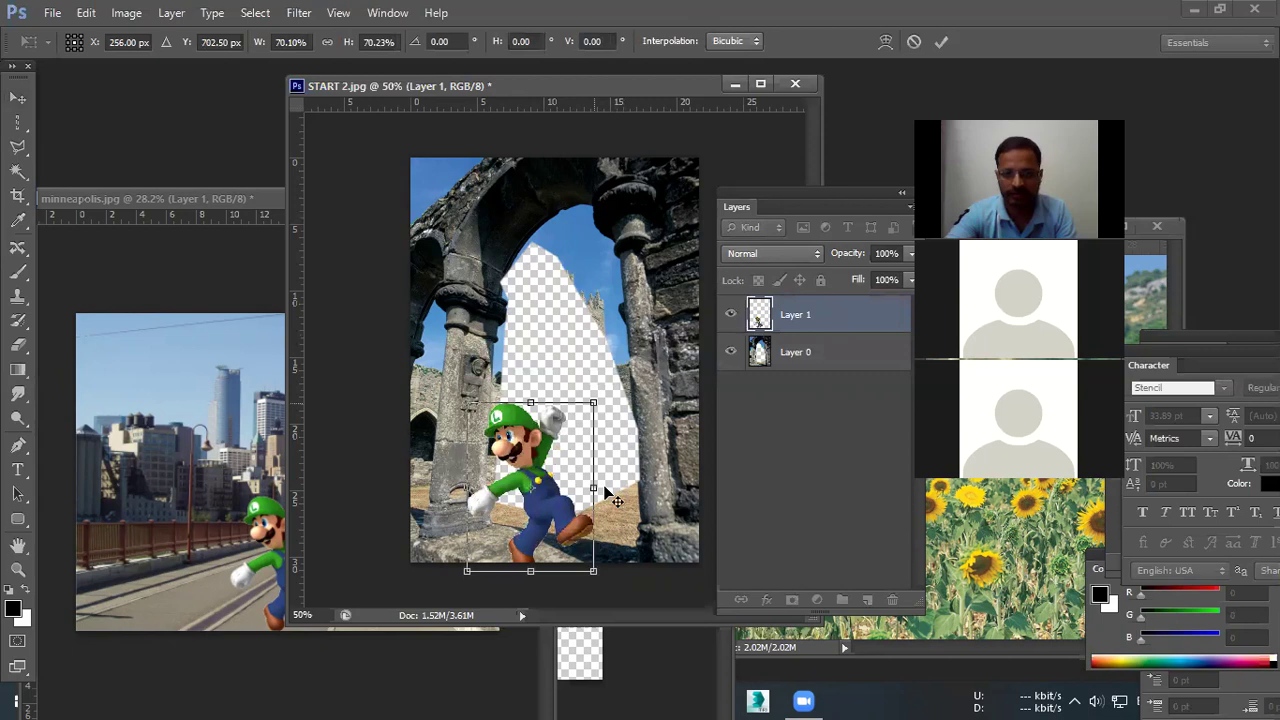
drag(594, 403, 578, 424)
drag(554, 487, 553, 494)
key(Return)
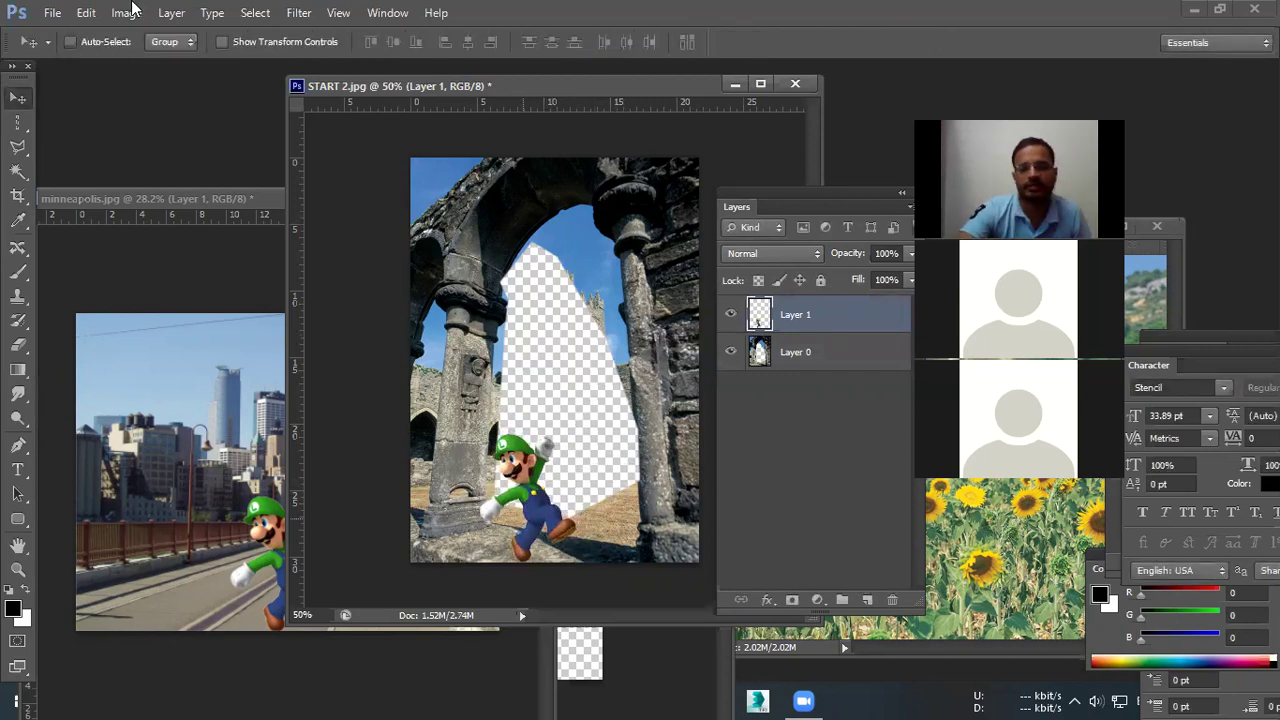
drag(532, 496, 541, 499)
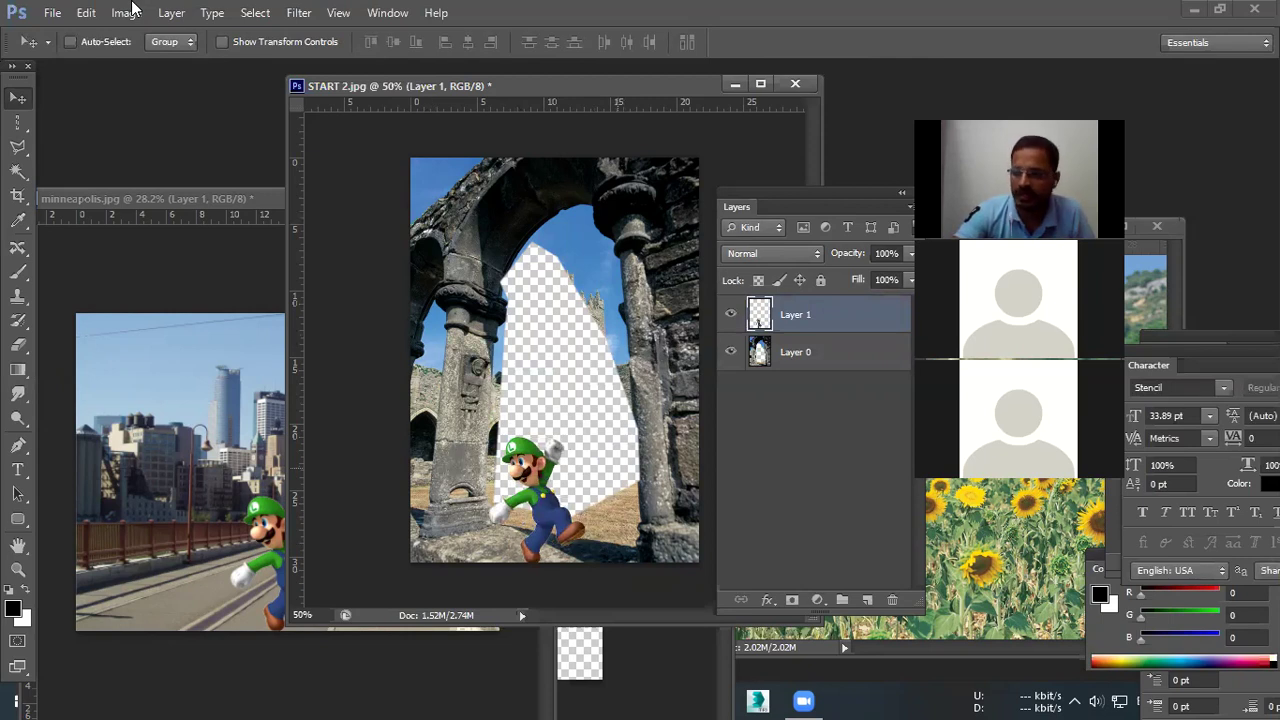